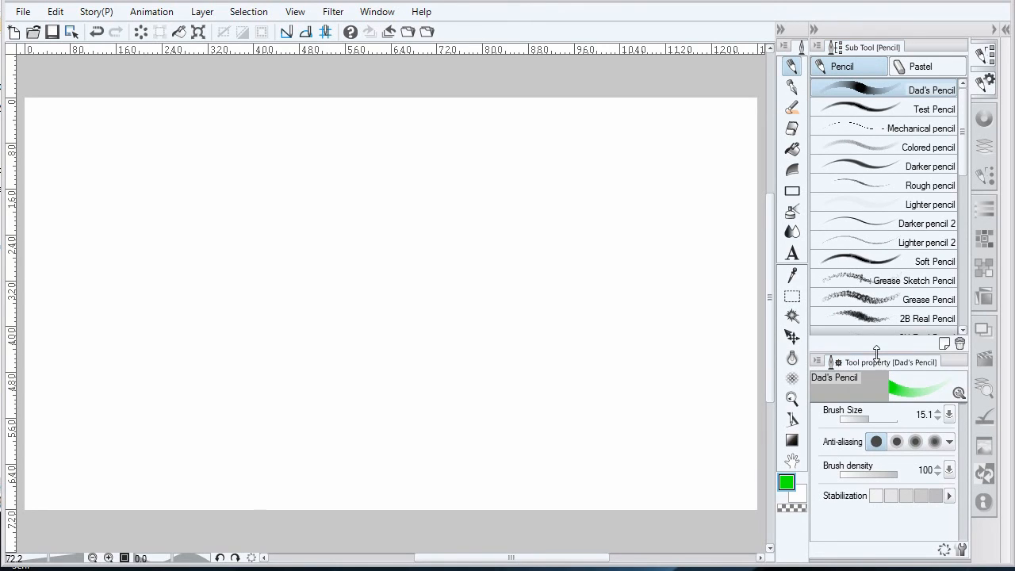
{"action": "left_click", "coordinate": [819, 47]}
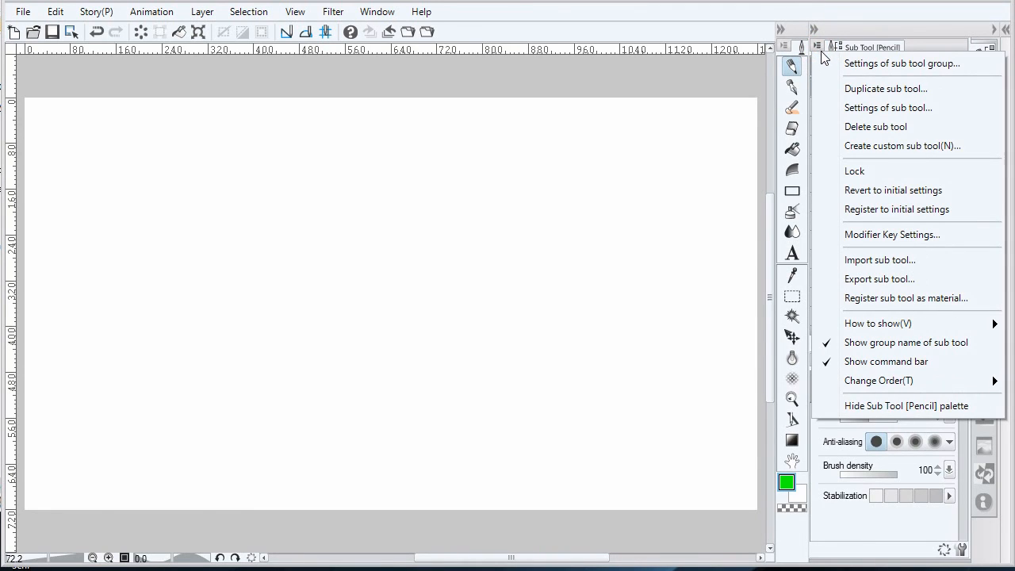
{"action": "left_click", "coordinate": [873, 115]}
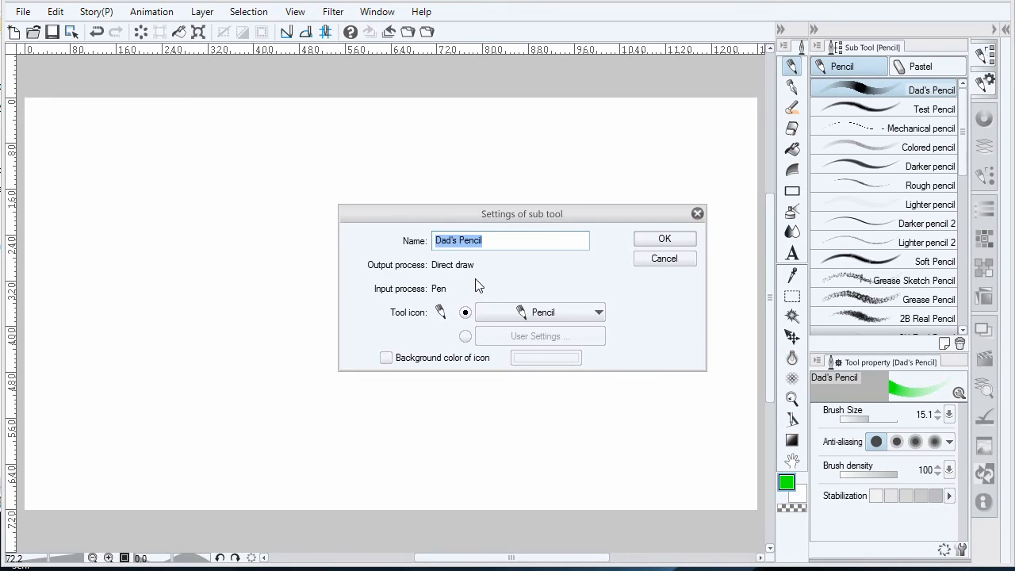
{"action": "left_click", "coordinate": [660, 257]}
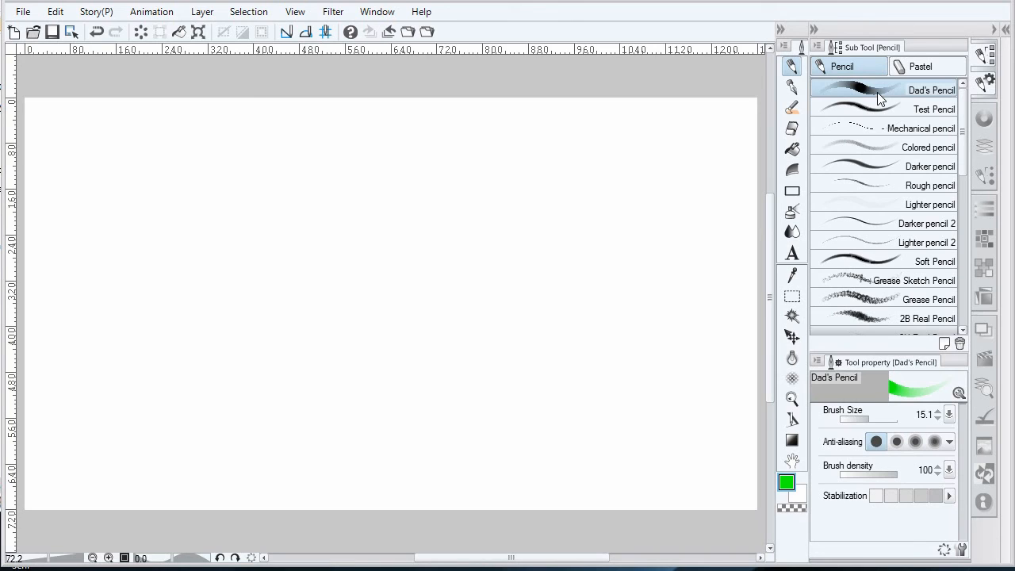
Duplicate the Dad's Pencil sub tool and name the copy Junk
{"action": "left_click", "coordinate": [818, 47]}
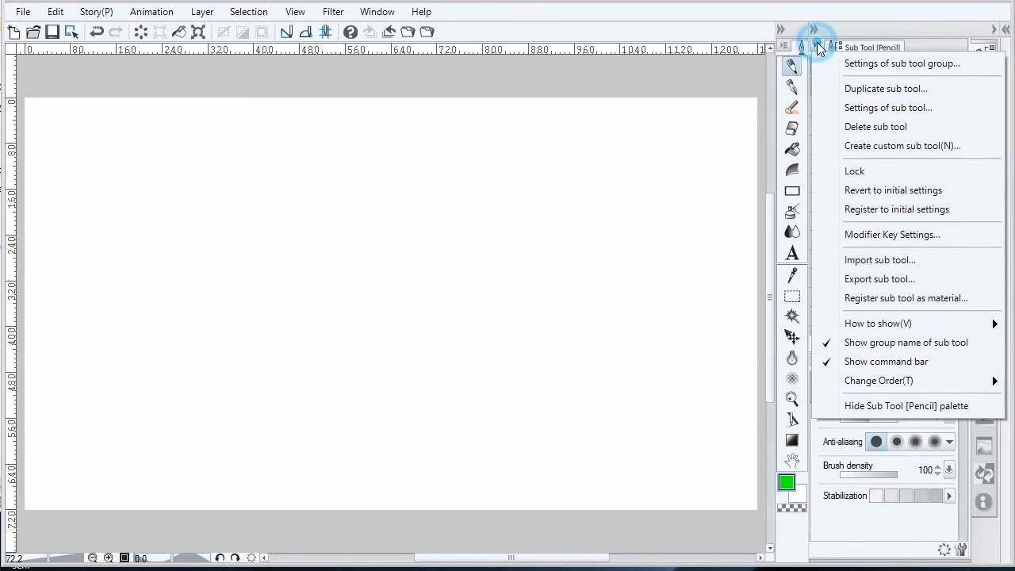
{"action": "left_click", "coordinate": [886, 88]}
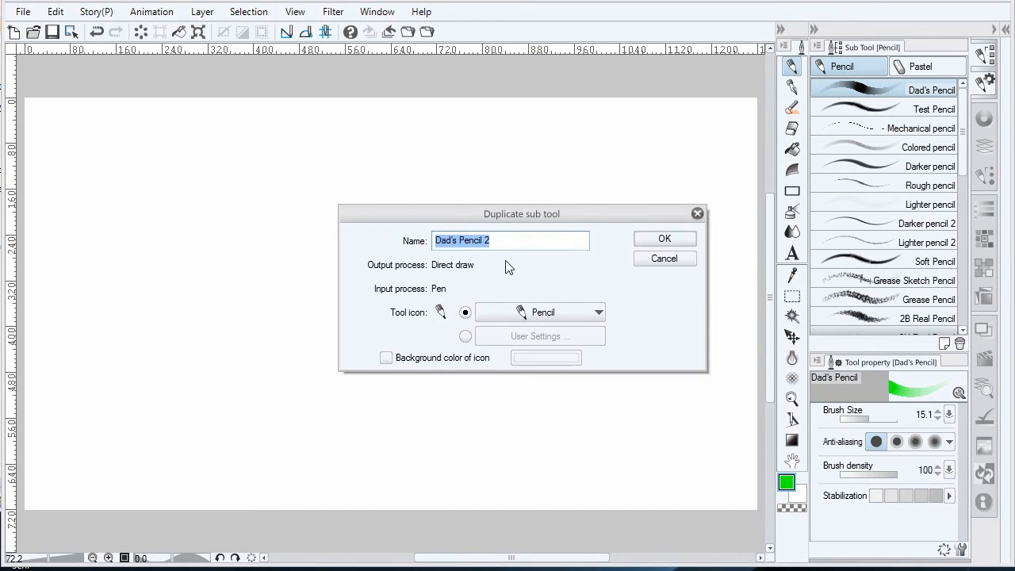
{"action": "type", "text": "Junk"}
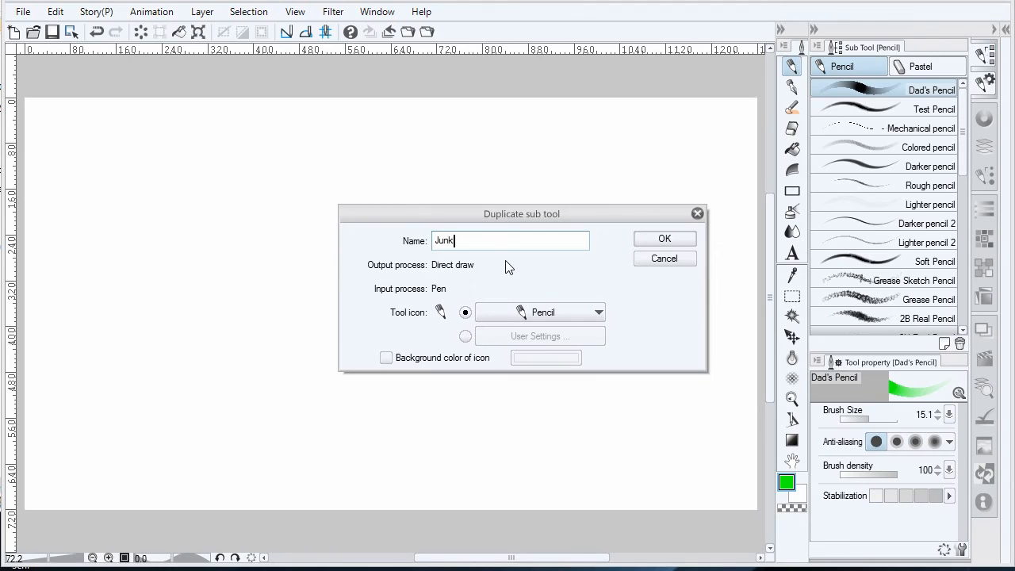
{"action": "left_click", "coordinate": [680, 240]}
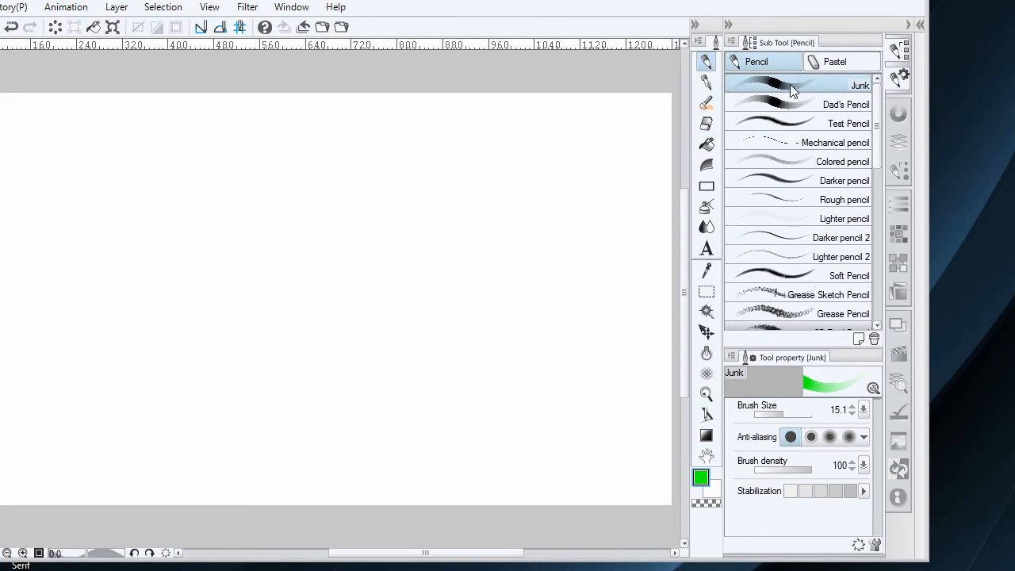
Try the Tile and Text display modes for the pencil sub tool list
{"action": "left_click", "coordinate": [731, 41]}
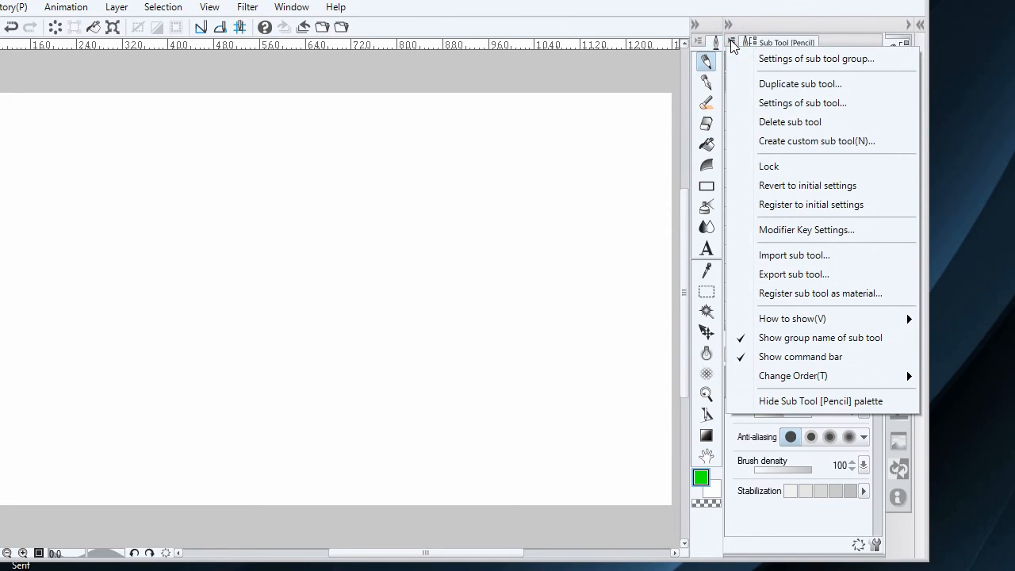
{"action": "mouse_move", "coordinate": [828, 324]}
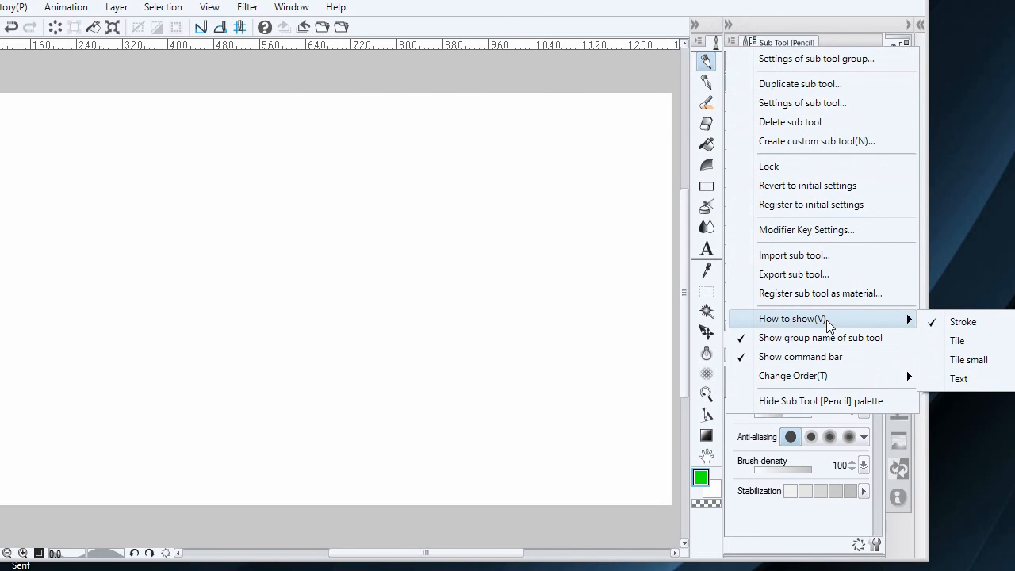
{"action": "left_click", "coordinate": [966, 342]}
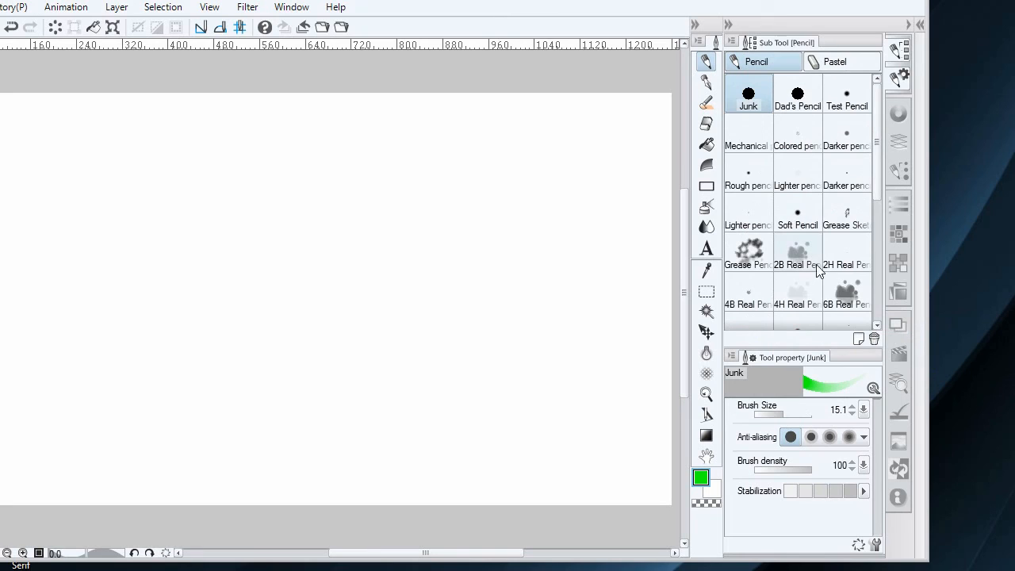
{"action": "left_click", "coordinate": [731, 41]}
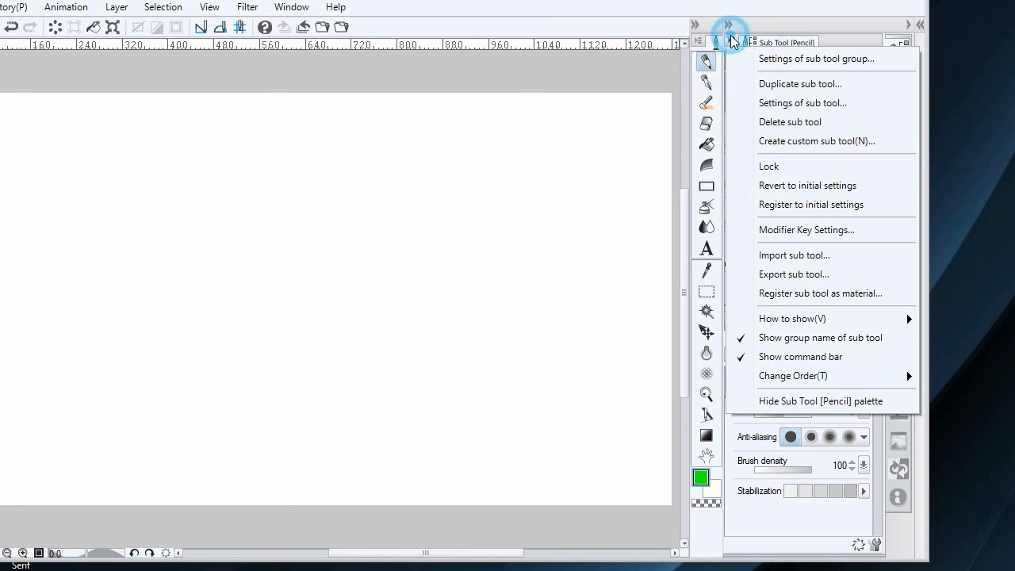
{"action": "mouse_move", "coordinate": [832, 322]}
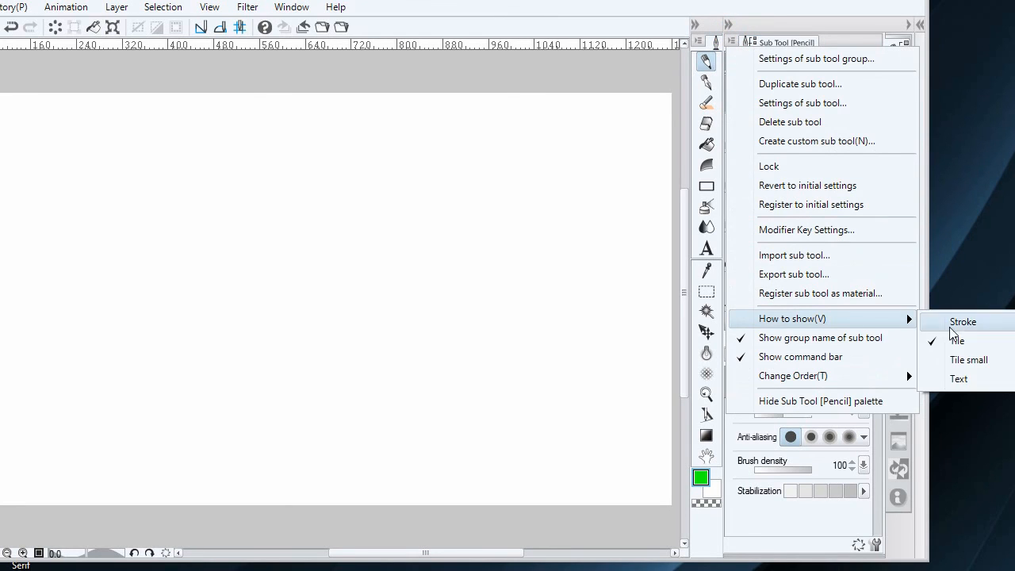
{"action": "left_click", "coordinate": [972, 381]}
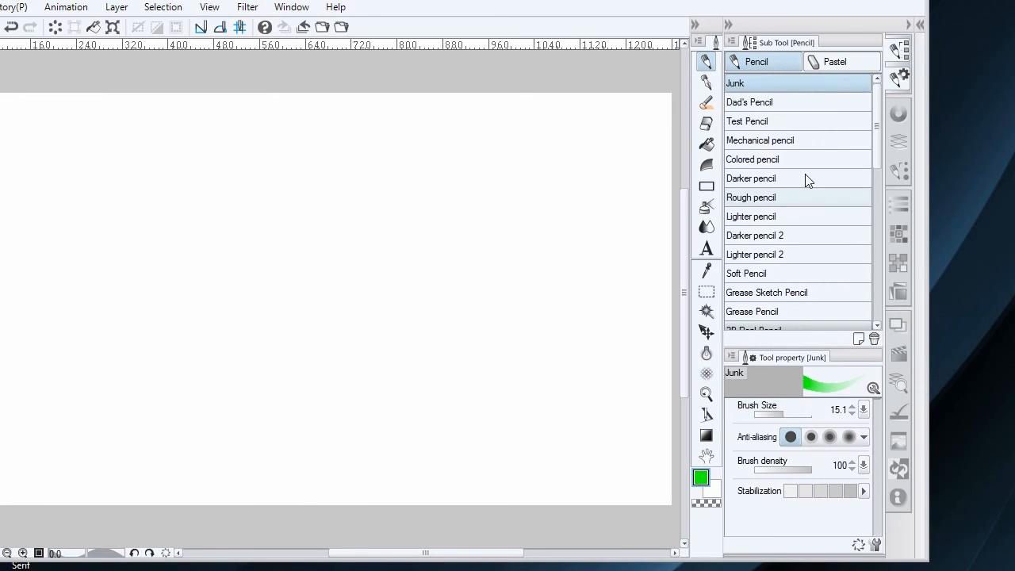
Paint broad test strokes with the Junk pencil at brush size 228.2, brush density 96 and the second stabilization level
{"action": "left_click", "coordinate": [785, 415]}
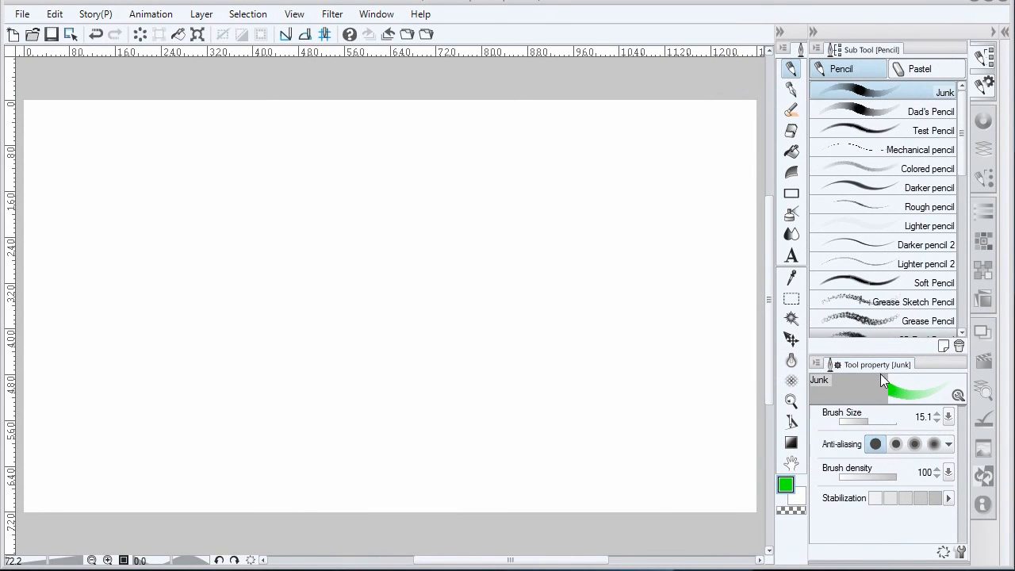
{"action": "left_click", "coordinate": [870, 421]}
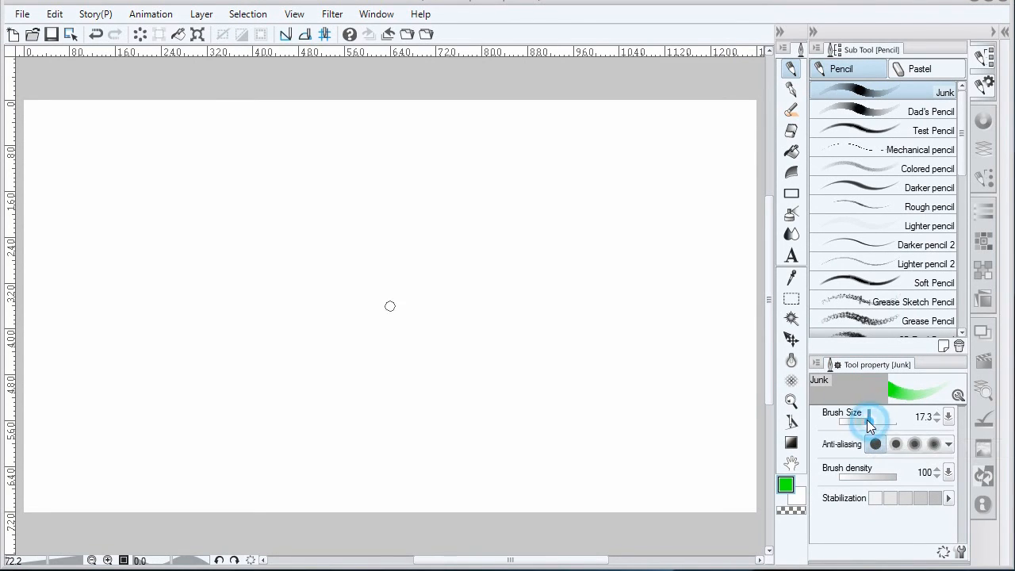
{"action": "left_click_drag", "start_coordinate": [867, 423], "coordinate": [877, 423]}
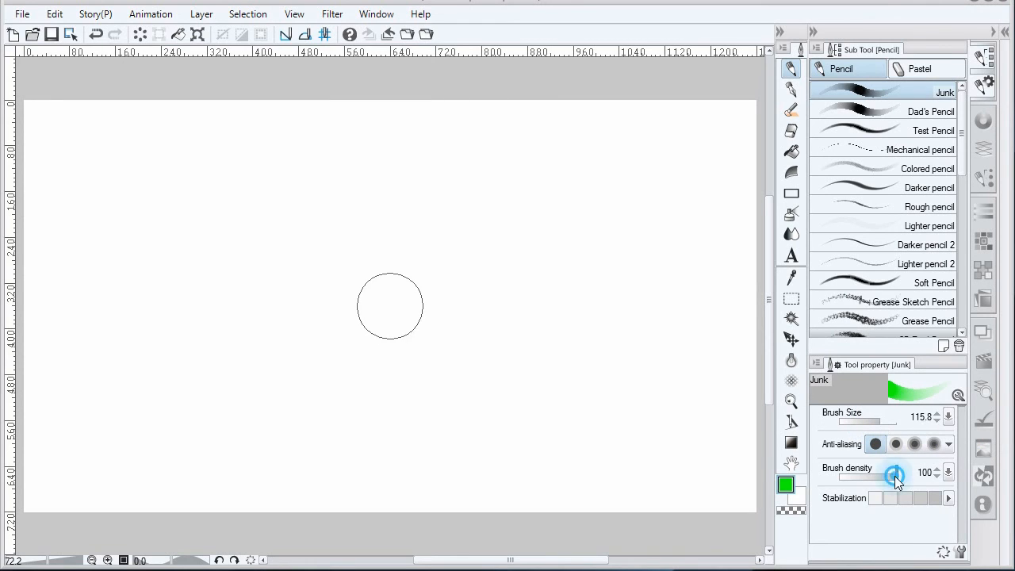
{"action": "left_click", "coordinate": [889, 477]}
{"action": "left_click", "coordinate": [890, 500]}
{"action": "left_click_drag", "start_coordinate": [880, 423], "coordinate": [882, 421]}
{"action": "left_click_drag", "start_coordinate": [559, 246], "coordinate": [397, 368]}
{"action": "mouse_move", "coordinate": [325, 387]}
{"action": "left_mouse_down"}
{"action": "mouse_move", "coordinate": [271, 240]}
{"action": "mouse_move", "coordinate": [308, 306]}
{"action": "mouse_move", "coordinate": [355, 331]}
{"action": "mouse_move", "coordinate": [606, 345]}
{"action": "mouse_move", "coordinate": [649, 278]}
{"action": "mouse_move", "coordinate": [673, 188]}
{"action": "mouse_move", "coordinate": [678, 262]}
{"action": "mouse_move", "coordinate": [652, 427]}
{"action": "mouse_move", "coordinate": [594, 453]}
{"action": "mouse_move", "coordinate": [630, 451]}
{"action": "left_mouse_up"}
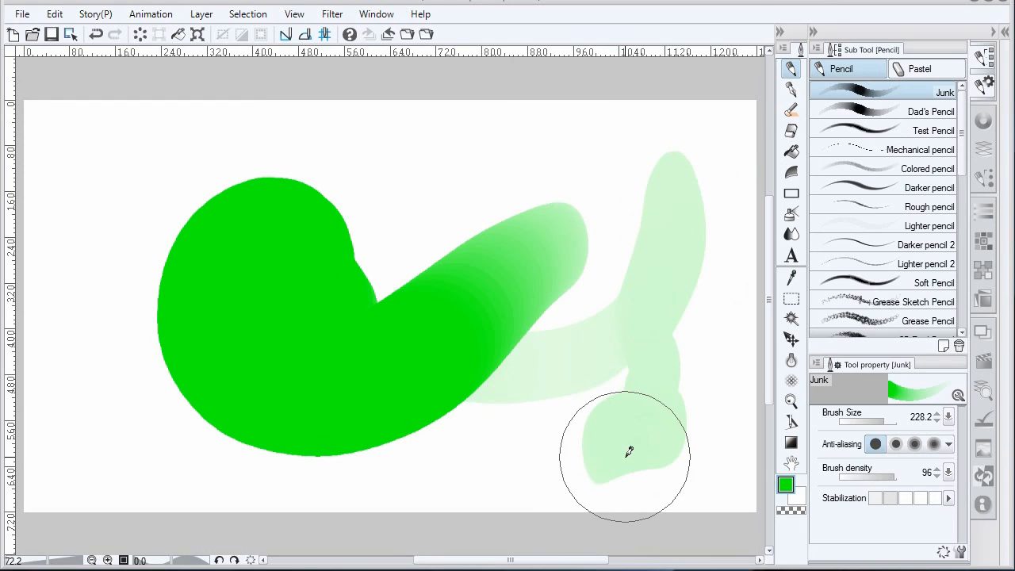
Revert the Junk pencil to its initial settings and paint test strokes across the upper part of the canvas
{"action": "left_click", "coordinate": [943, 553]}
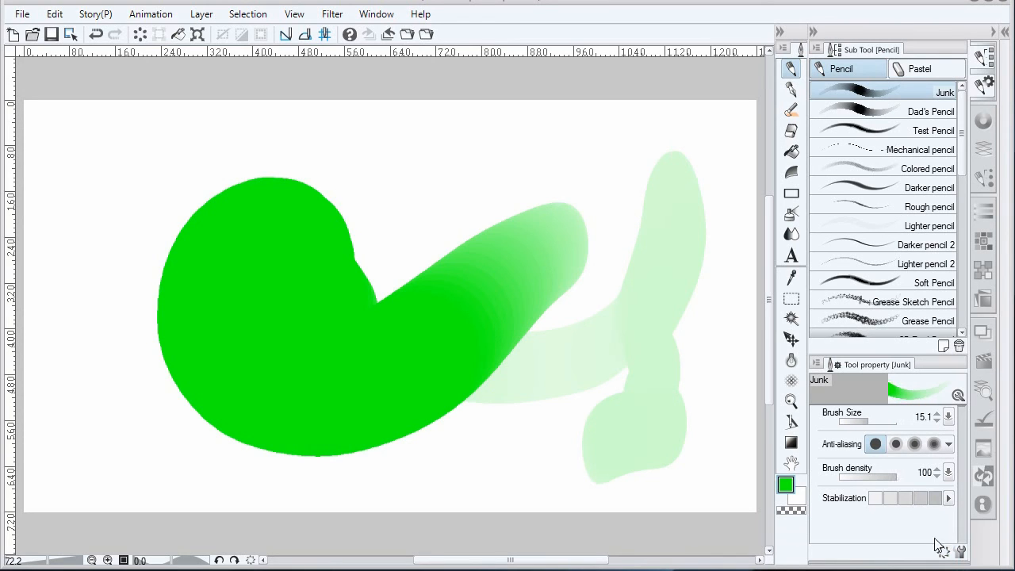
{"action": "left_click_drag", "start_coordinate": [608, 181], "coordinate": [374, 194]}
{"action": "mouse_move", "coordinate": [428, 171]}
{"action": "left_mouse_down"}
{"action": "mouse_move", "coordinate": [593, 192]}
{"action": "mouse_move", "coordinate": [627, 158]}
{"action": "mouse_move", "coordinate": [632, 168]}
{"action": "left_mouse_up"}
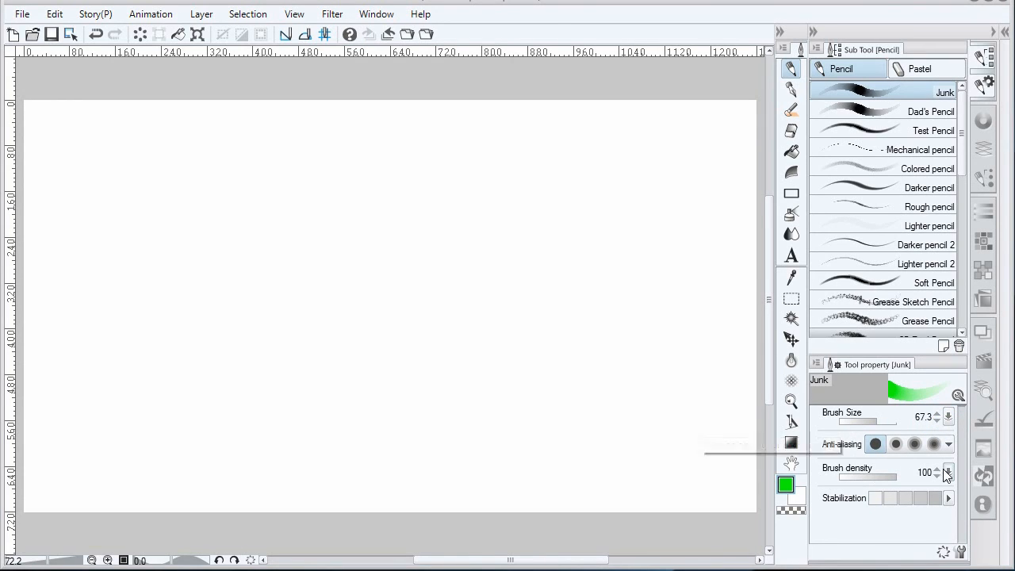
Reshape the brush size pen pressure curve, removing its midpoint and adding control points that flatten the output at low pressure
{"action": "left_click", "coordinate": [948, 418]}
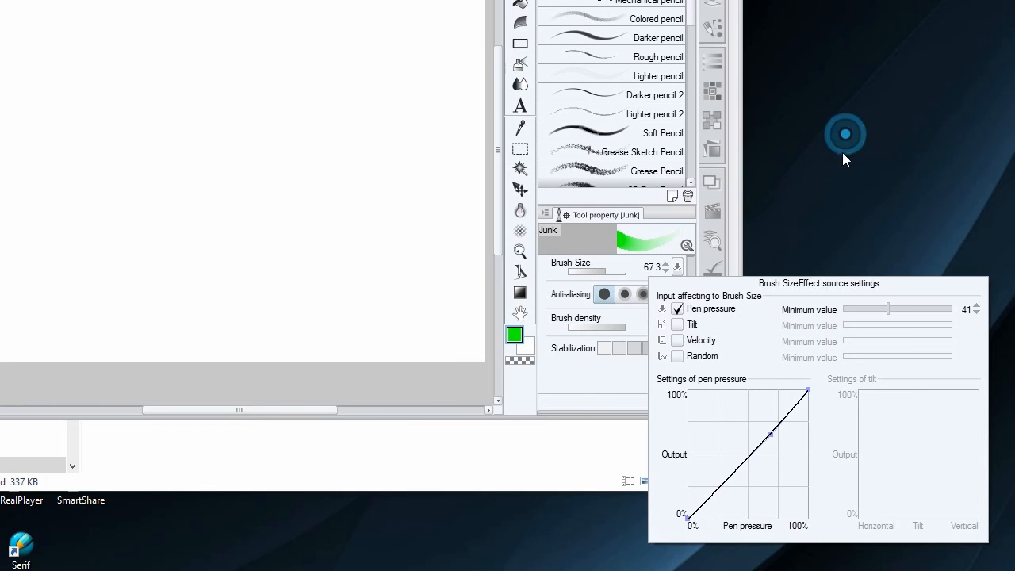
{"action": "left_click_drag", "start_coordinate": [1014, 570], "coordinate": [1014, 570]}
{"action": "left_click_drag", "start_coordinate": [785, 452], "coordinate": [856, 453]}
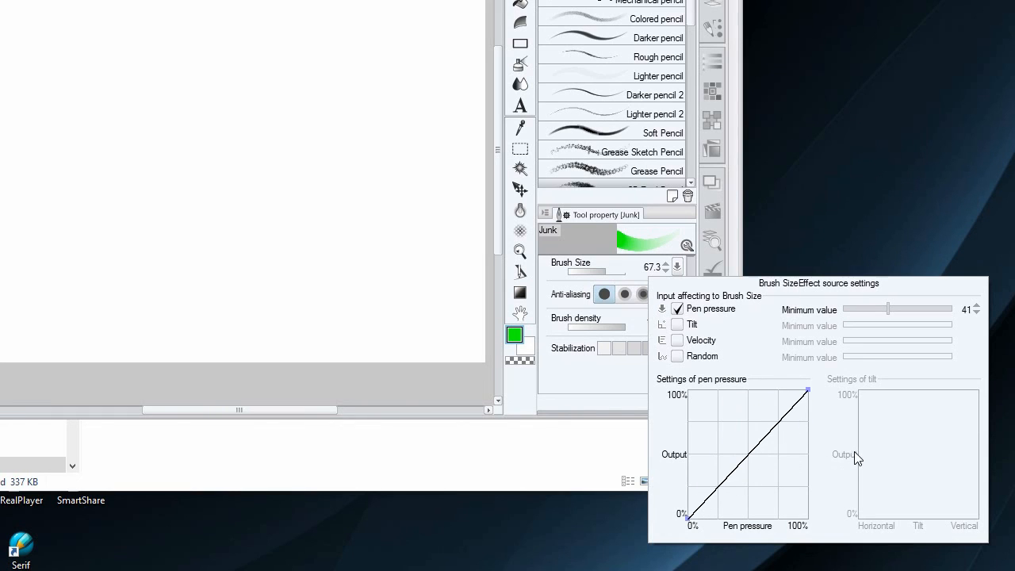
{"action": "left_click_drag", "start_coordinate": [778, 421], "coordinate": [715, 558]}
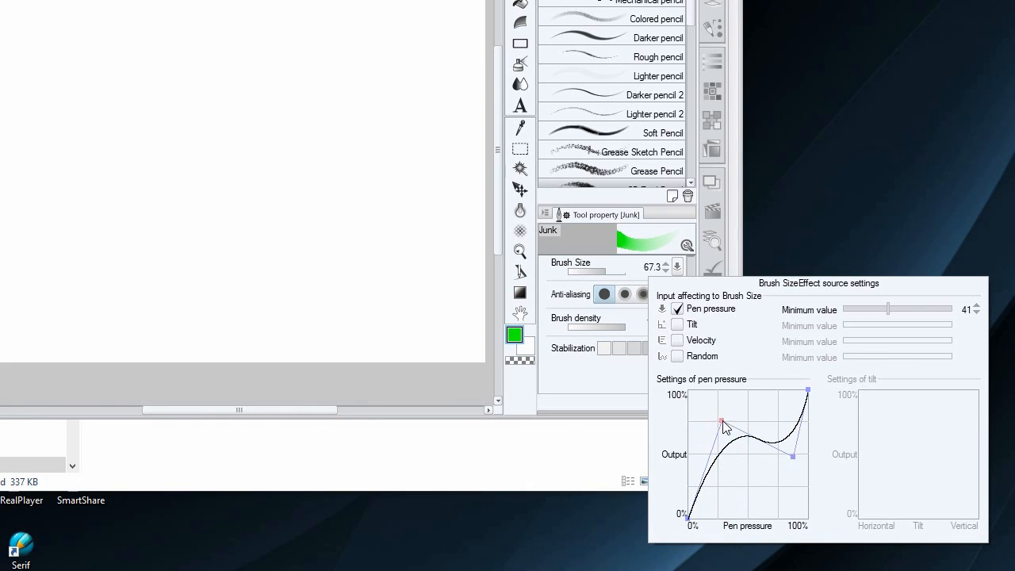
{"action": "left_click_drag", "start_coordinate": [724, 426], "coordinate": [740, 524]}
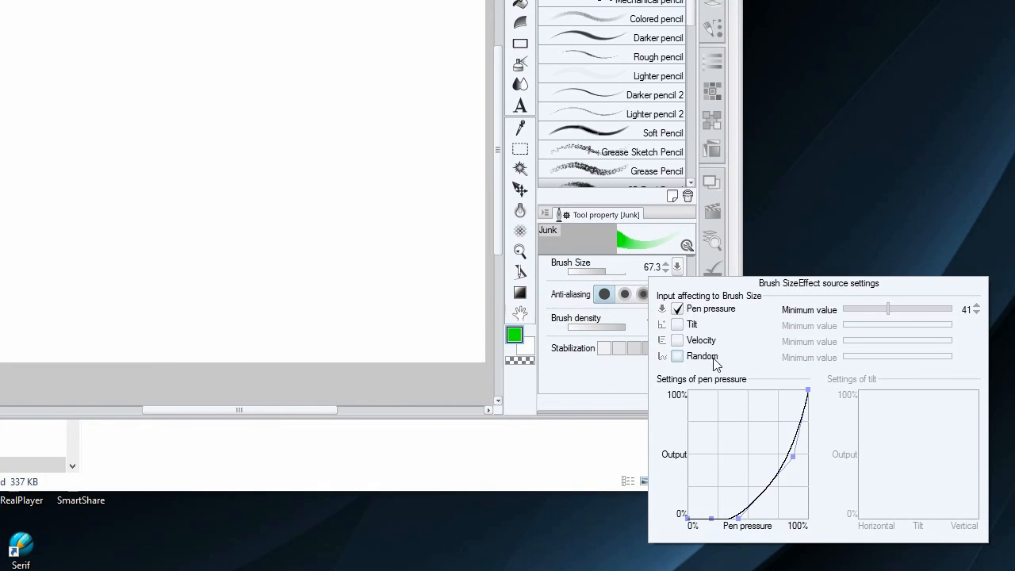
Turn off pen pressure for the Junk pencil's brush size and paint looping test strokes on the canvas
{"action": "left_click", "coordinate": [678, 309]}
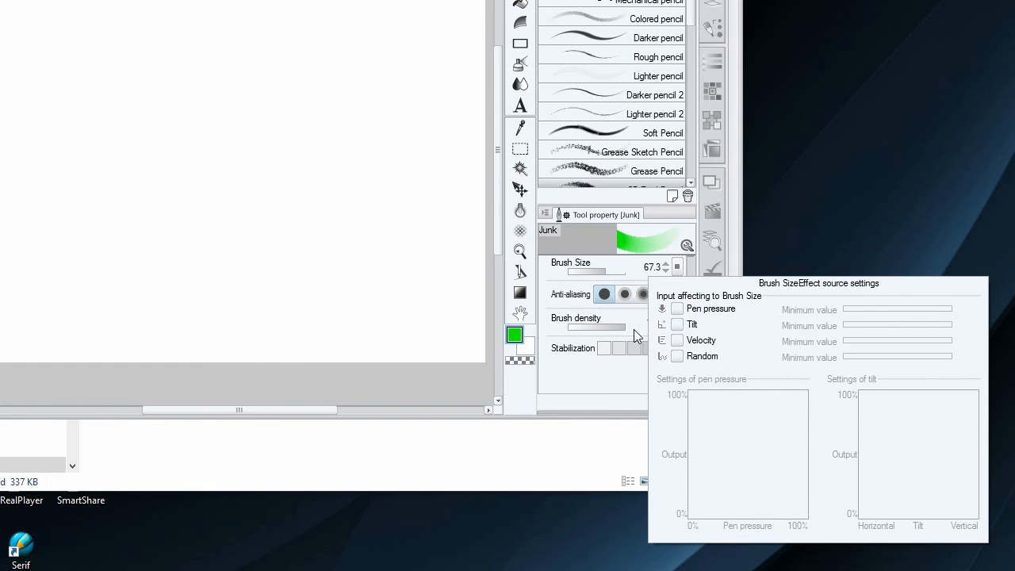
{"action": "left_click", "coordinate": [377, 313]}
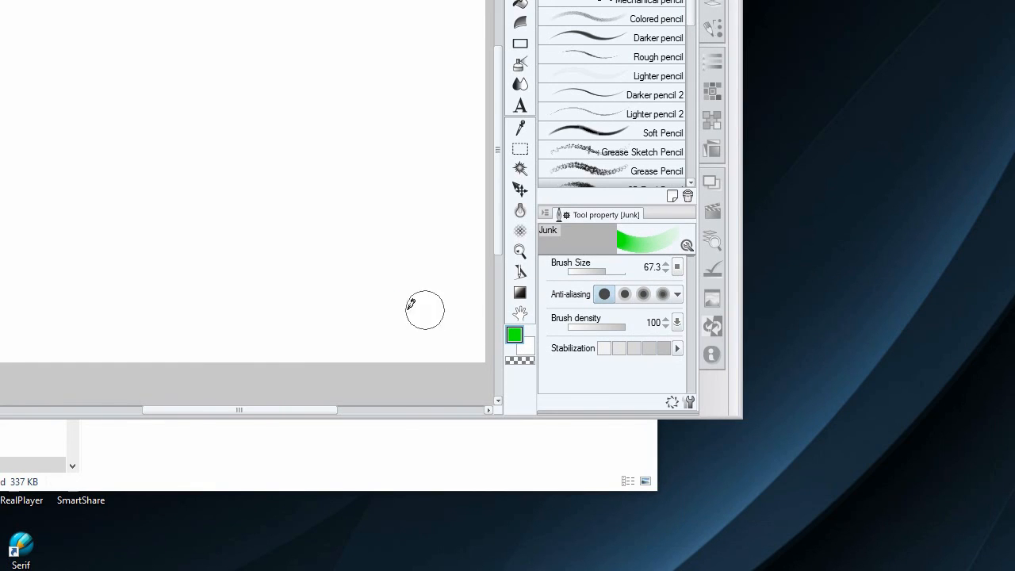
{"action": "mouse_move", "coordinate": [403, 232]}
{"action": "left_mouse_down"}
{"action": "mouse_move", "coordinate": [329, 215]}
{"action": "mouse_move", "coordinate": [182, 221]}
{"action": "mouse_move", "coordinate": [102, 254]}
{"action": "mouse_move", "coordinate": [169, 247]}
{"action": "mouse_move", "coordinate": [239, 295]}
{"action": "mouse_move", "coordinate": [250, 265]}
{"action": "mouse_move", "coordinate": [255, 111]}
{"action": "mouse_move", "coordinate": [28, 216]}
{"action": "mouse_move", "coordinate": [49, 245]}
{"action": "mouse_move", "coordinate": [117, 293]}
{"action": "mouse_move", "coordinate": [186, 312]}
{"action": "mouse_move", "coordinate": [256, 306]}
{"action": "mouse_move", "coordinate": [309, 235]}
{"action": "mouse_move", "coordinate": [378, 87]}
{"action": "mouse_move", "coordinate": [301, 61]}
{"action": "mouse_move", "coordinate": [187, 62]}
{"action": "mouse_move", "coordinate": [14, 98]}
{"action": "left_mouse_up"}
Turn off pen pressure for brush density and paint angular test strokes over the existing ones
{"action": "left_click", "coordinate": [676, 322]}
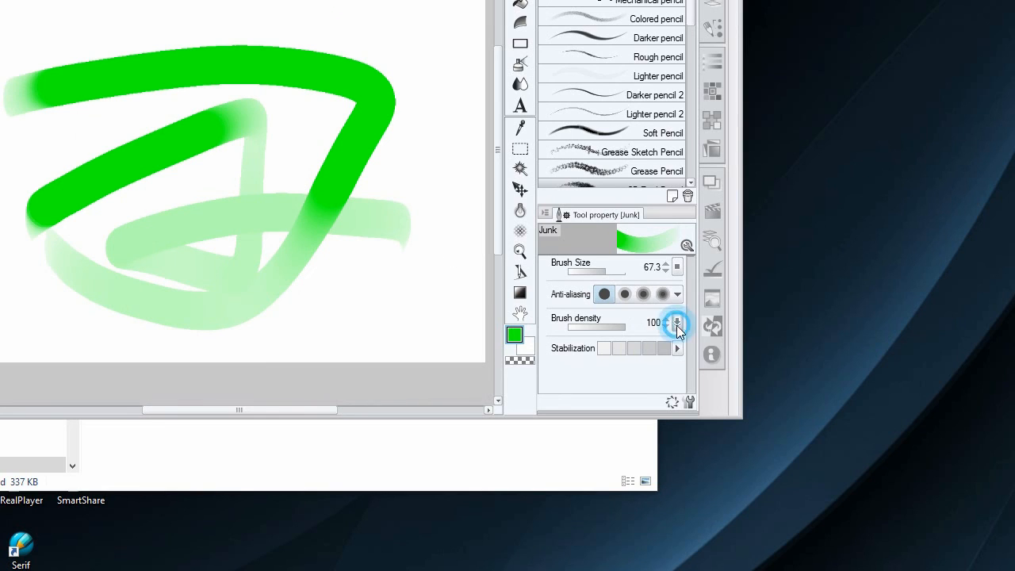
{"action": "left_click", "coordinate": [678, 364]}
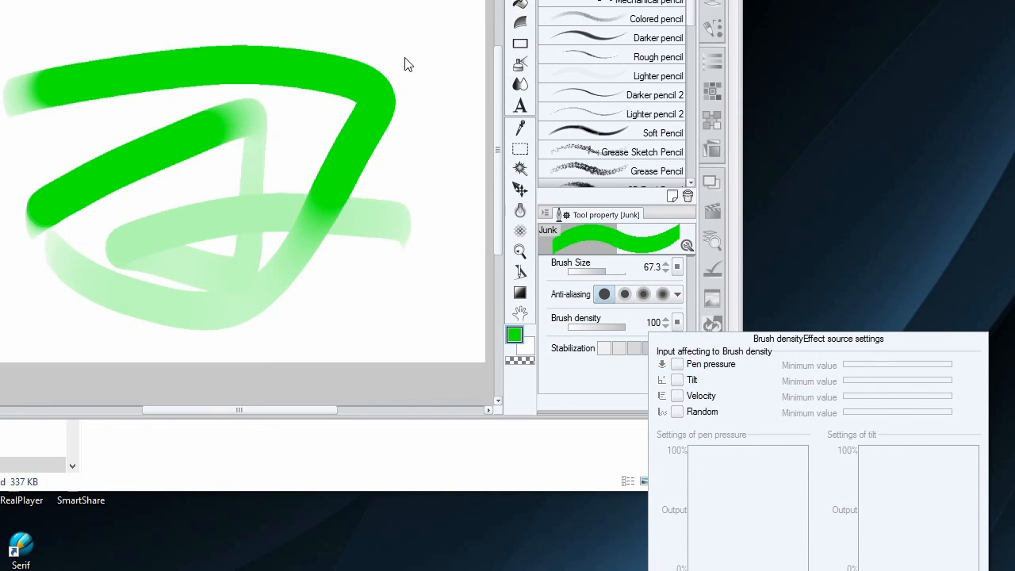
{"action": "left_click", "coordinate": [402, 18]}
{"action": "mouse_move", "coordinate": [98, 39]}
{"action": "left_mouse_down"}
{"action": "mouse_move", "coordinate": [277, 11]}
{"action": "mouse_move", "coordinate": [397, 27]}
{"action": "mouse_move", "coordinate": [408, 245]}
{"action": "mouse_move", "coordinate": [369, 249]}
{"action": "left_mouse_up"}
{"action": "left_click_drag", "start_coordinate": [220, 250], "coordinate": [34, 255]}
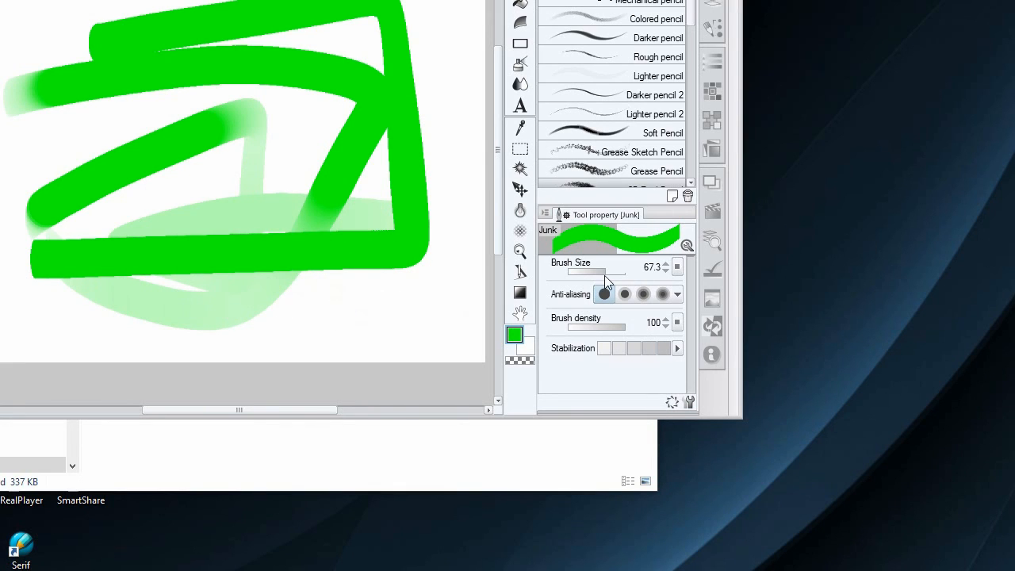
Turn pen pressure back on for brush size and paint long curved test strokes across the canvas
{"action": "left_click", "coordinate": [678, 267]}
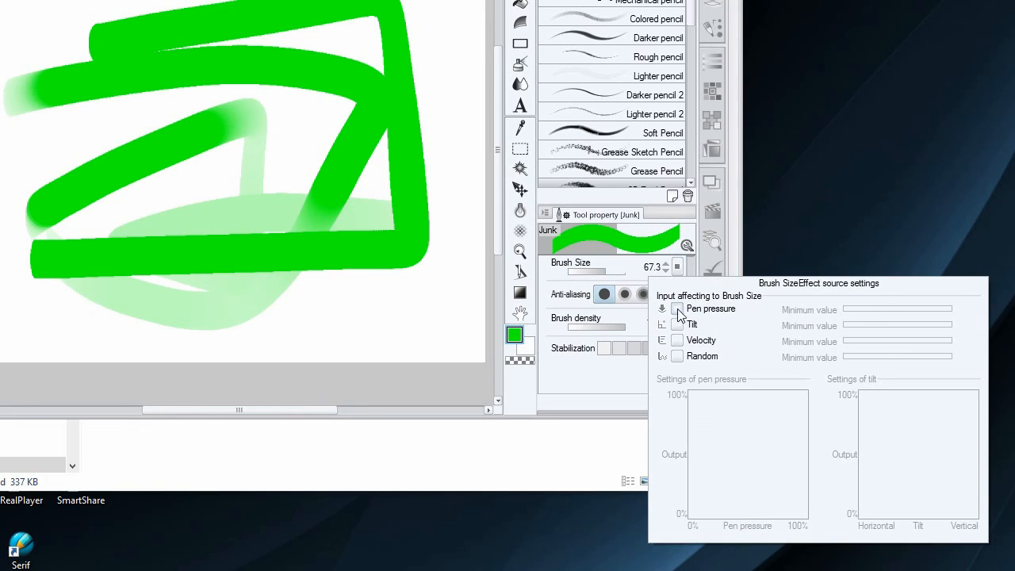
{"action": "left_click", "coordinate": [677, 310]}
{"action": "left_click", "coordinate": [422, 55]}
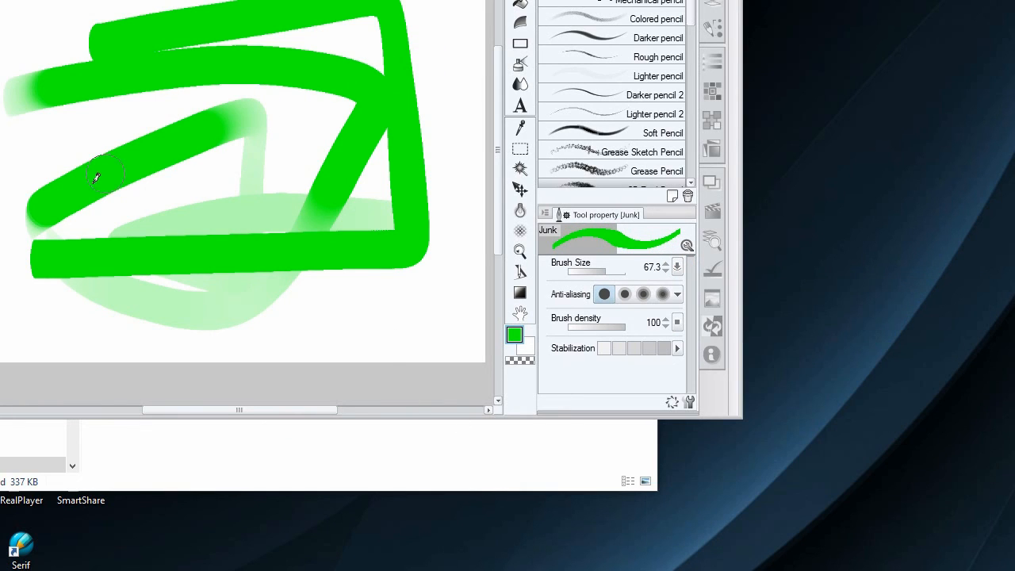
{"action": "mouse_move", "coordinate": [31, 139]}
{"action": "left_mouse_down"}
{"action": "mouse_move", "coordinate": [103, 170]}
{"action": "mouse_move", "coordinate": [194, 135]}
{"action": "mouse_move", "coordinate": [119, 91]}
{"action": "mouse_move", "coordinate": [8, 210]}
{"action": "mouse_move", "coordinate": [2, 293]}
{"action": "mouse_move", "coordinate": [114, 314]}
{"action": "mouse_move", "coordinate": [215, 310]}
{"action": "mouse_move", "coordinate": [341, 321]}
{"action": "left_mouse_up"}
{"action": "mouse_move", "coordinate": [436, 324]}
{"action": "left_mouse_down"}
{"action": "mouse_move", "coordinate": [449, 264]}
{"action": "mouse_move", "coordinate": [421, 163]}
{"action": "mouse_move", "coordinate": [294, 101]}
{"action": "mouse_move", "coordinate": [67, 171]}
{"action": "mouse_move", "coordinate": [1, 62]}
{"action": "mouse_move", "coordinate": [6, 87]}
{"action": "left_mouse_up"}
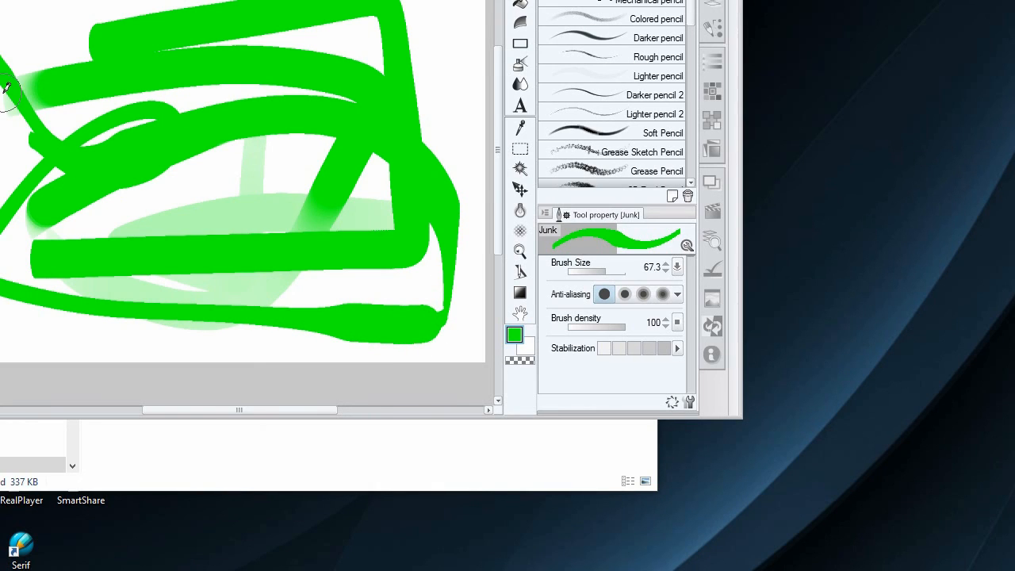
Turn pen pressure back on for brush density and revert the Junk pencil to its initial settings
{"action": "left_click", "coordinate": [677, 268]}
{"action": "left_click", "coordinate": [678, 268]}
{"action": "left_click", "coordinate": [677, 322]}
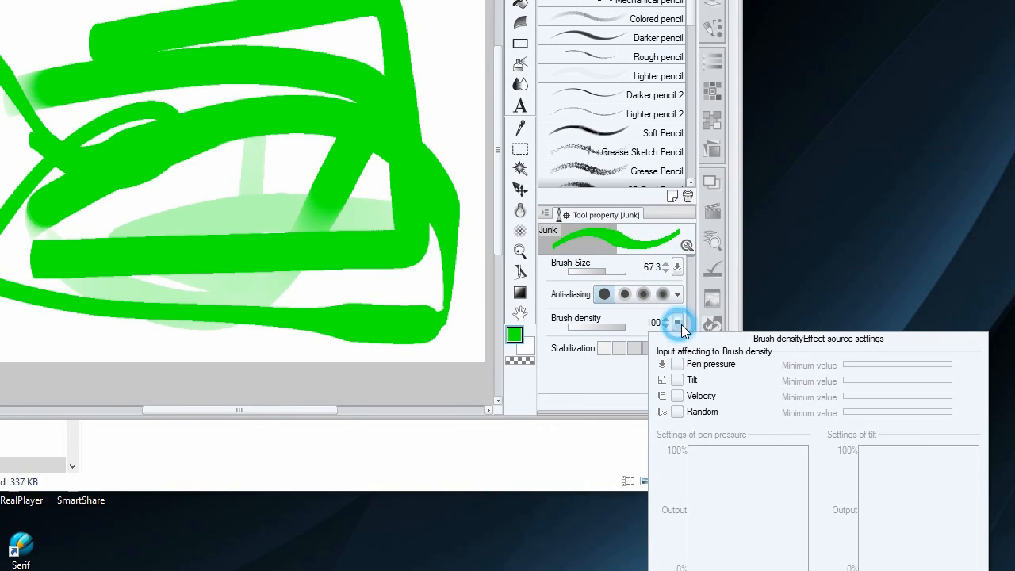
{"action": "left_click", "coordinate": [677, 364]}
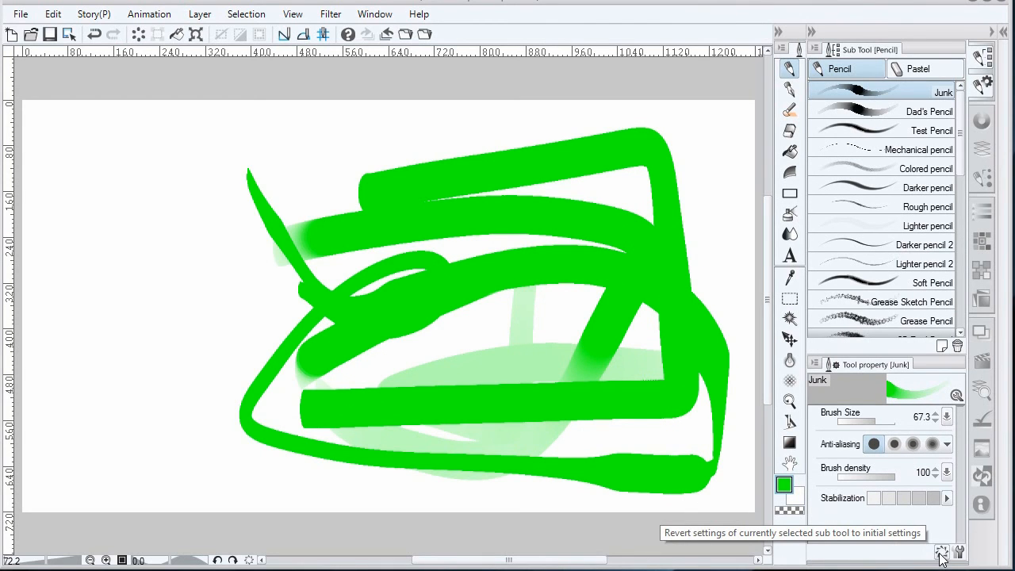
{"action": "left_click", "coordinate": [941, 551]}
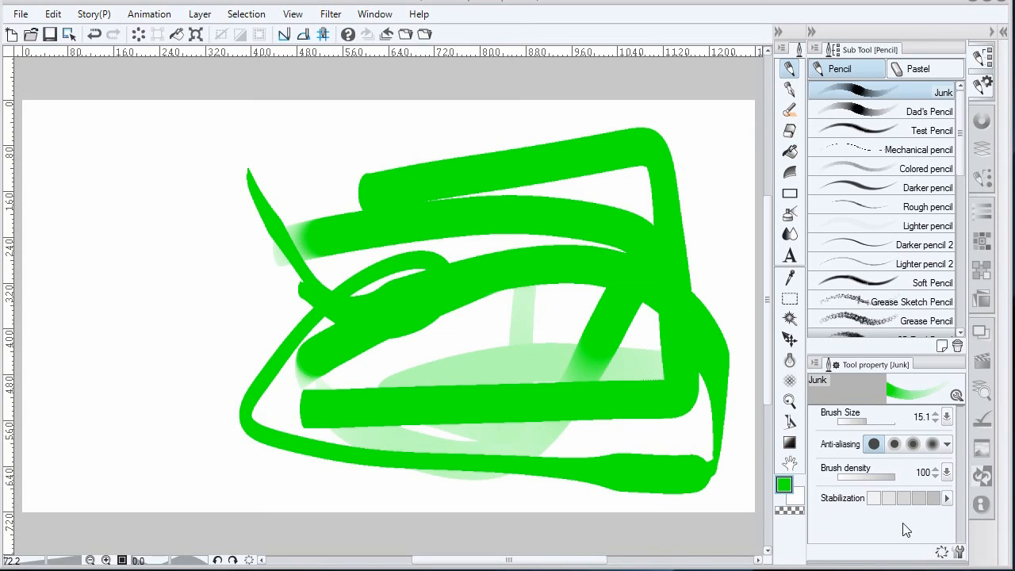
View the inputs that affect the Junk pencil's brush size and clear all test strokes from the canvas
{"action": "left_click", "coordinate": [947, 417]}
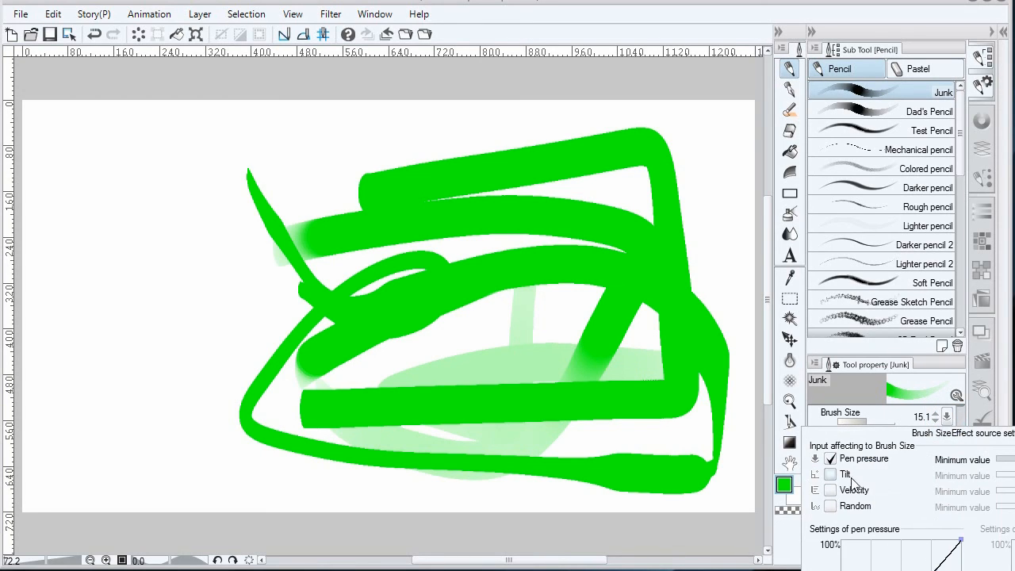
{"action": "left_click", "coordinate": [703, 510]}
{"action": "key", "text": "Delete"}
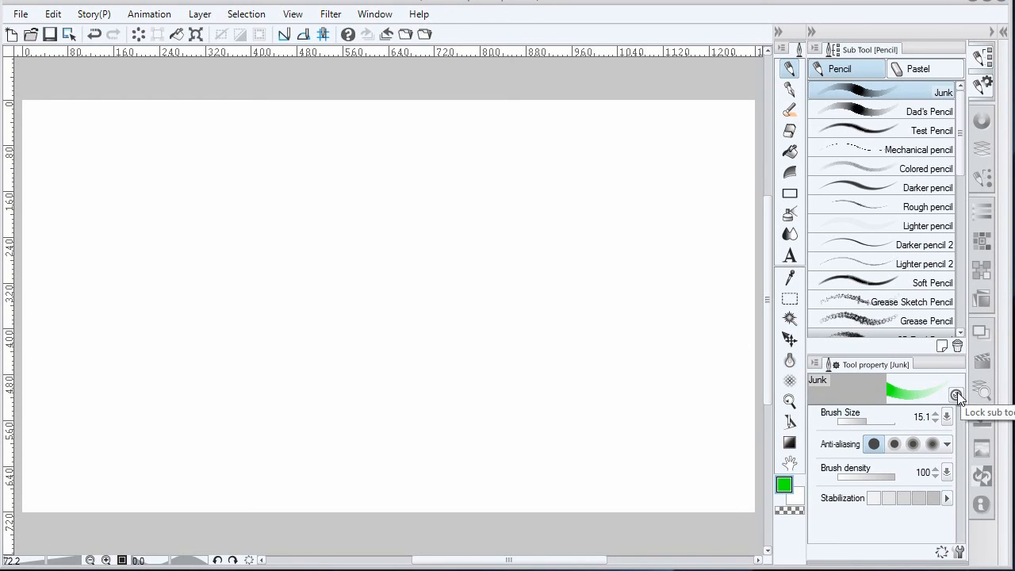
{"action": "left_click", "coordinate": [599, 409]}
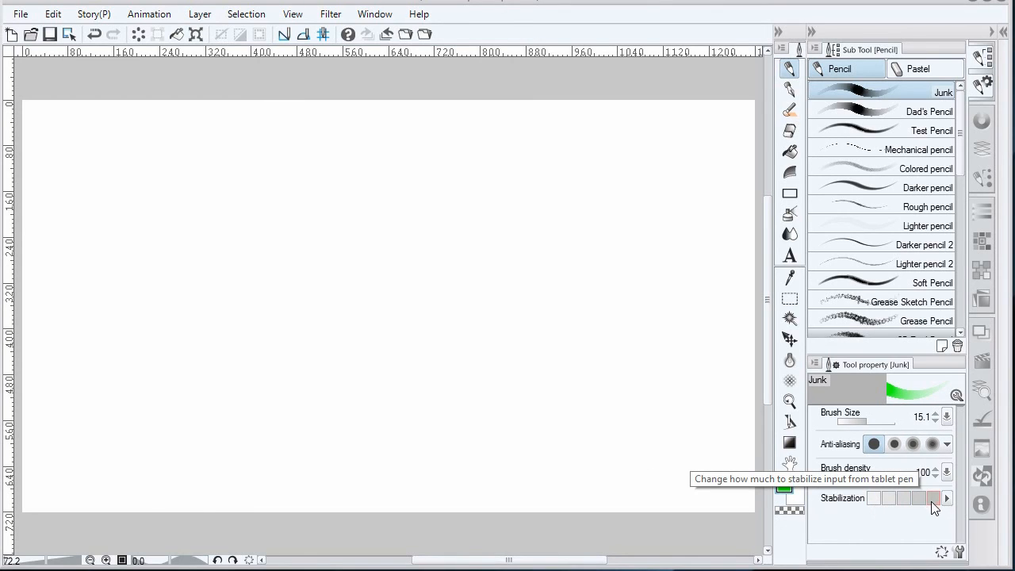
Set the Junk pencil's stabilization to the lowest level, paint a looping test stroke, and switch to Test Pencil and back to Junk
{"action": "left_click", "coordinate": [878, 498]}
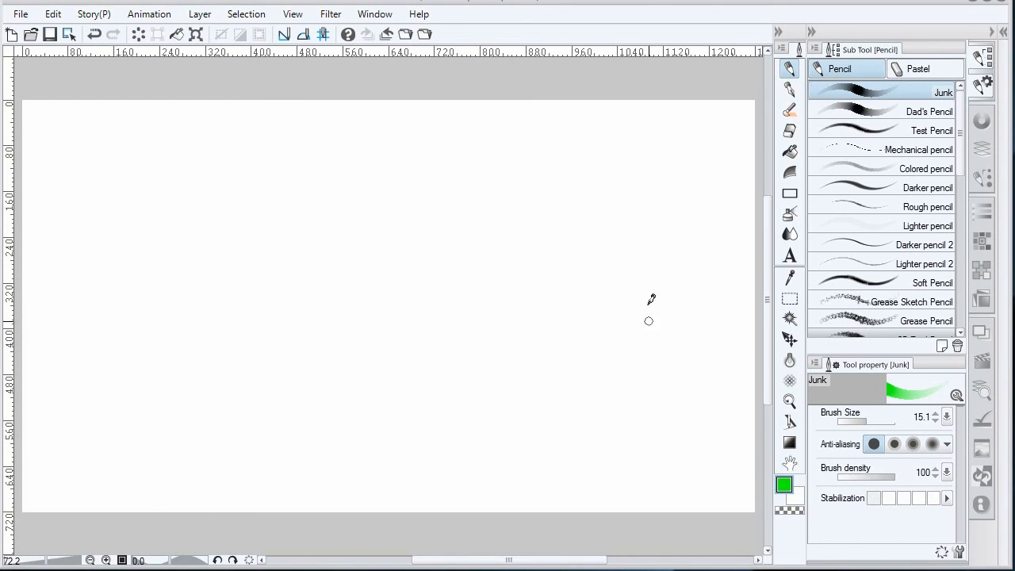
{"action": "mouse_move", "coordinate": [653, 268]}
{"action": "left_mouse_down"}
{"action": "mouse_move", "coordinate": [469, 375]}
{"action": "mouse_move", "coordinate": [582, 270]}
{"action": "mouse_move", "coordinate": [662, 405]}
{"action": "left_mouse_up"}
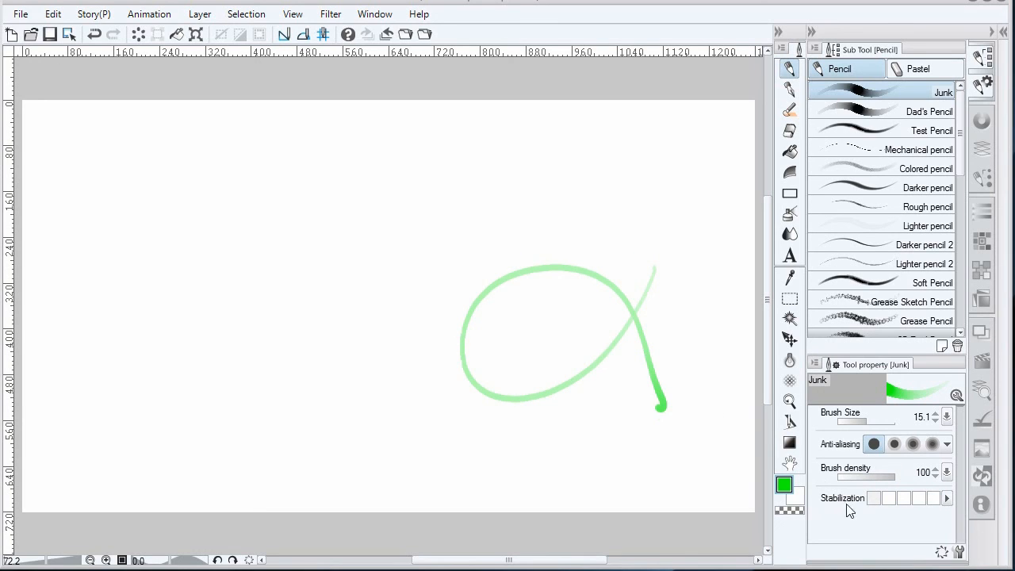
{"action": "left_click", "coordinate": [920, 132]}
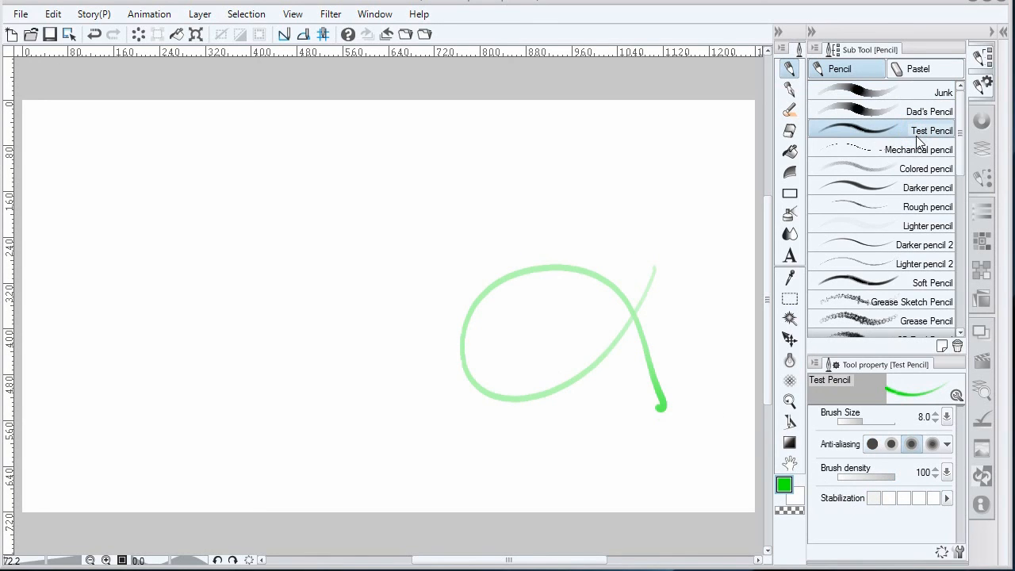
{"action": "left_click", "coordinate": [928, 92]}
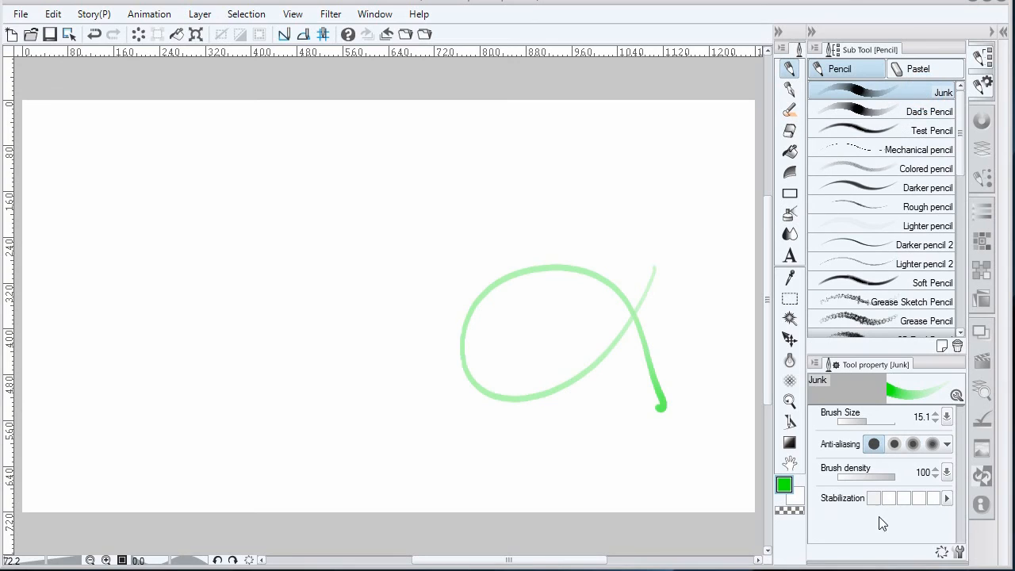
Raise the Junk pencil's stabilization to maximum, switch to Test Pencil and back, and return stabilization to the lowest level
{"action": "left_click", "coordinate": [935, 498]}
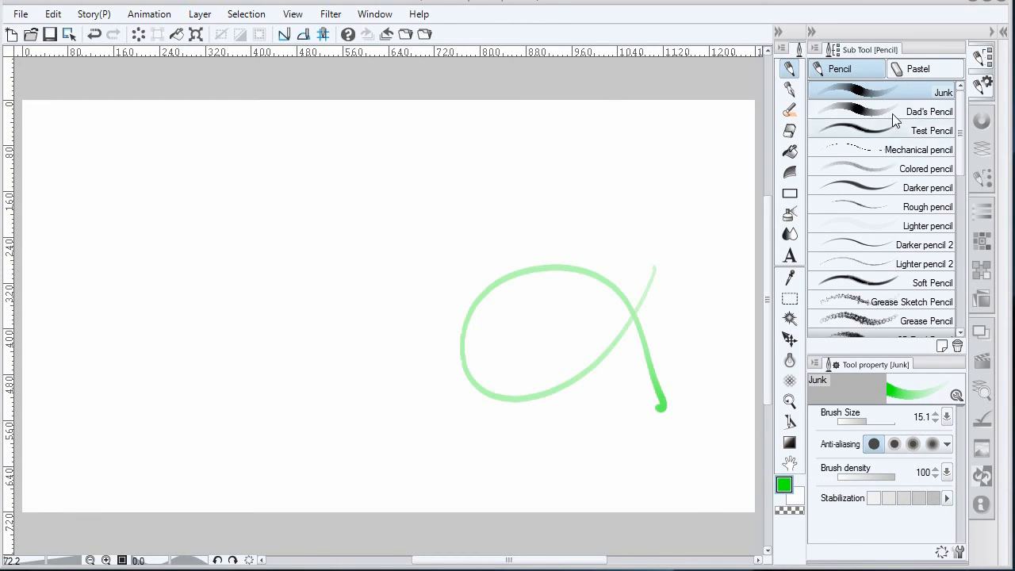
{"action": "left_click", "coordinate": [933, 134]}
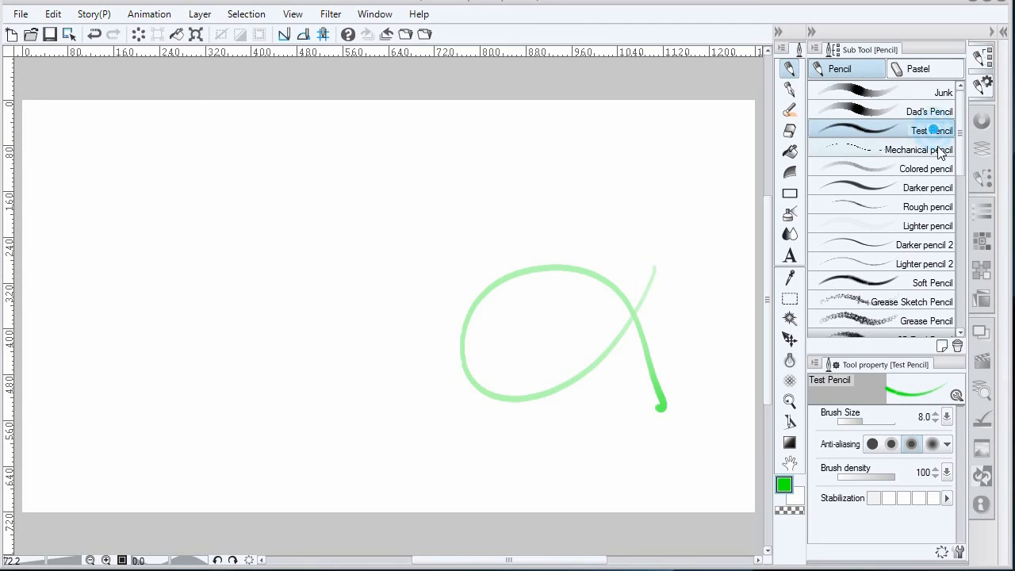
{"action": "left_click", "coordinate": [929, 91]}
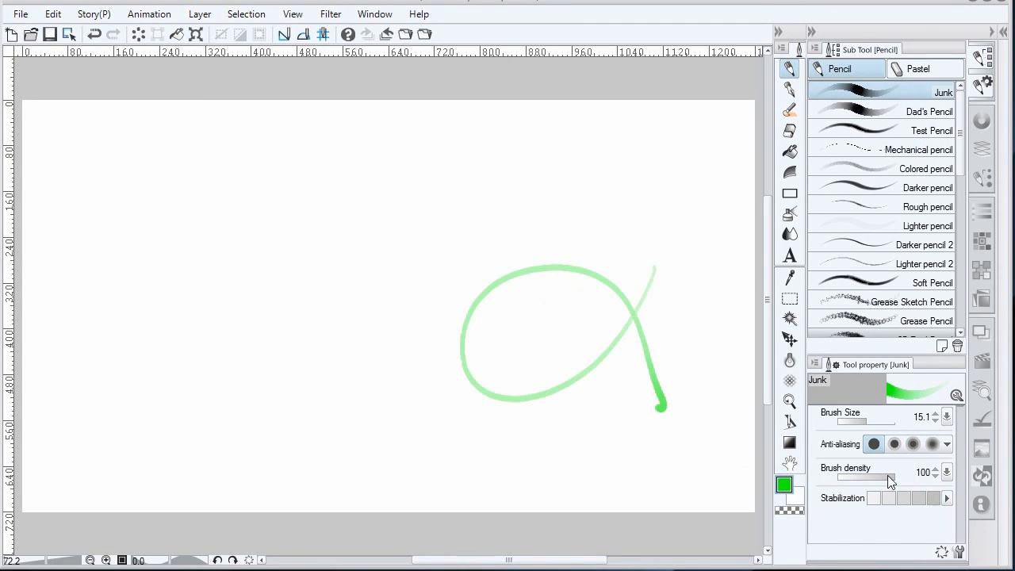
{"action": "left_click", "coordinate": [876, 498]}
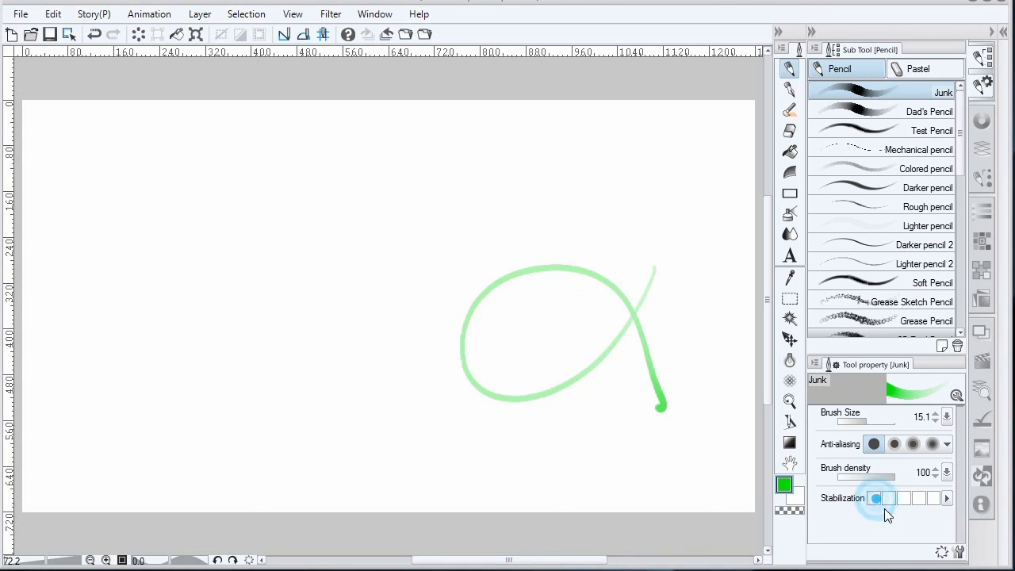
Lock the Junk sub tool, raise its stabilization to maximum, and paint a large looping test stroke around the first one
{"action": "left_click", "coordinate": [957, 395]}
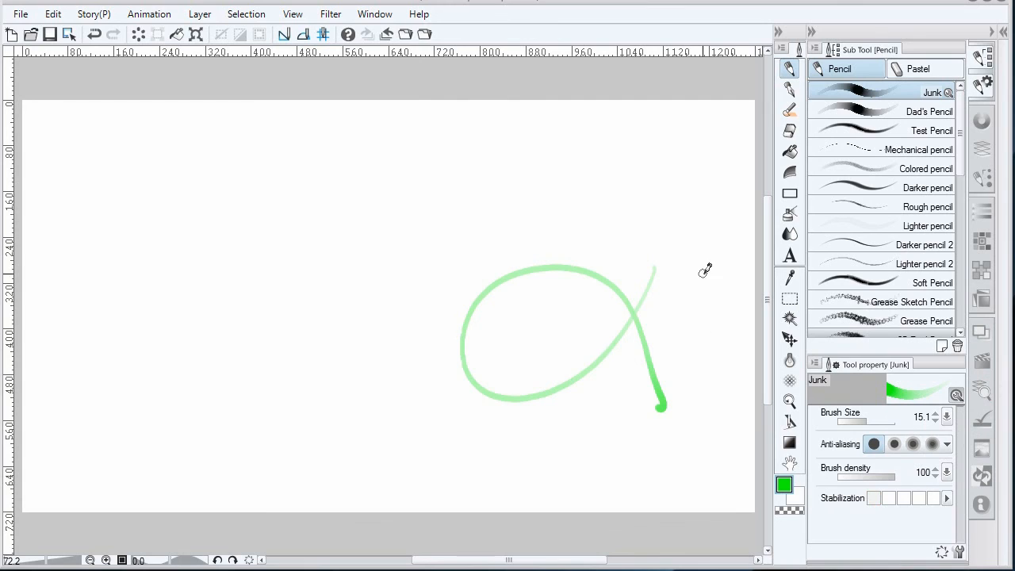
{"action": "left_click", "coordinate": [934, 498]}
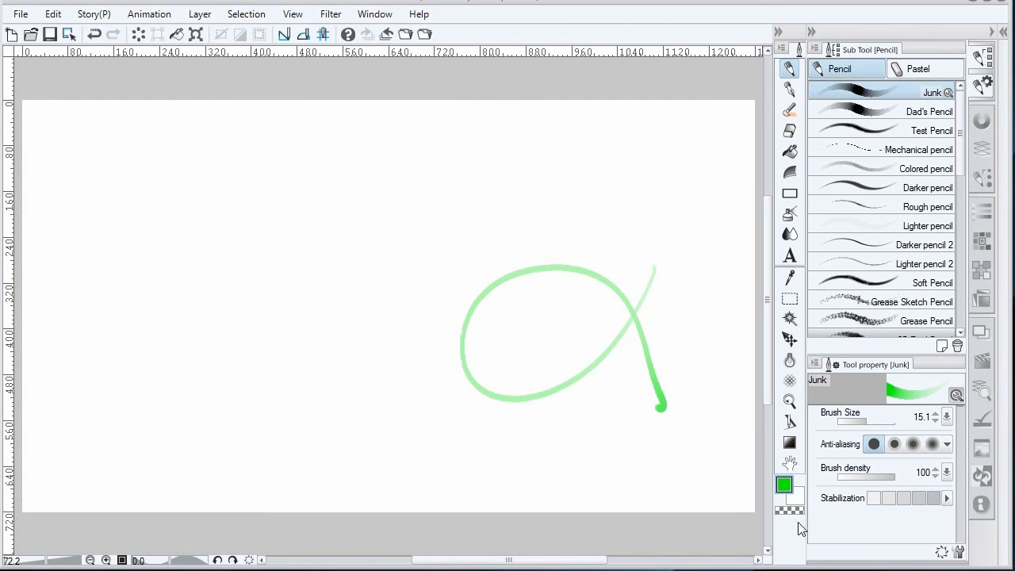
{"action": "mouse_move", "coordinate": [682, 277]}
{"action": "left_mouse_down"}
{"action": "mouse_move", "coordinate": [603, 414]}
{"action": "mouse_move", "coordinate": [398, 440]}
{"action": "mouse_move", "coordinate": [322, 308]}
{"action": "mouse_move", "coordinate": [437, 189]}
{"action": "mouse_move", "coordinate": [532, 202]}
{"action": "left_mouse_up"}
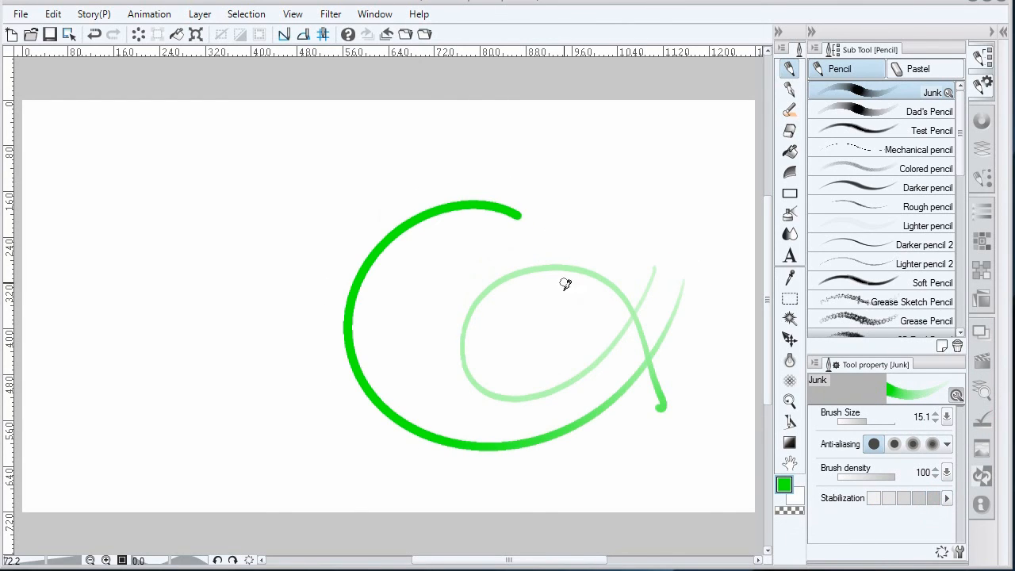
{"action": "mouse_move", "coordinate": [565, 284]}
{"action": "left_mouse_down"}
{"action": "mouse_move", "coordinate": [557, 363]}
{"action": "mouse_move", "coordinate": [503, 410]}
{"action": "left_mouse_up"}
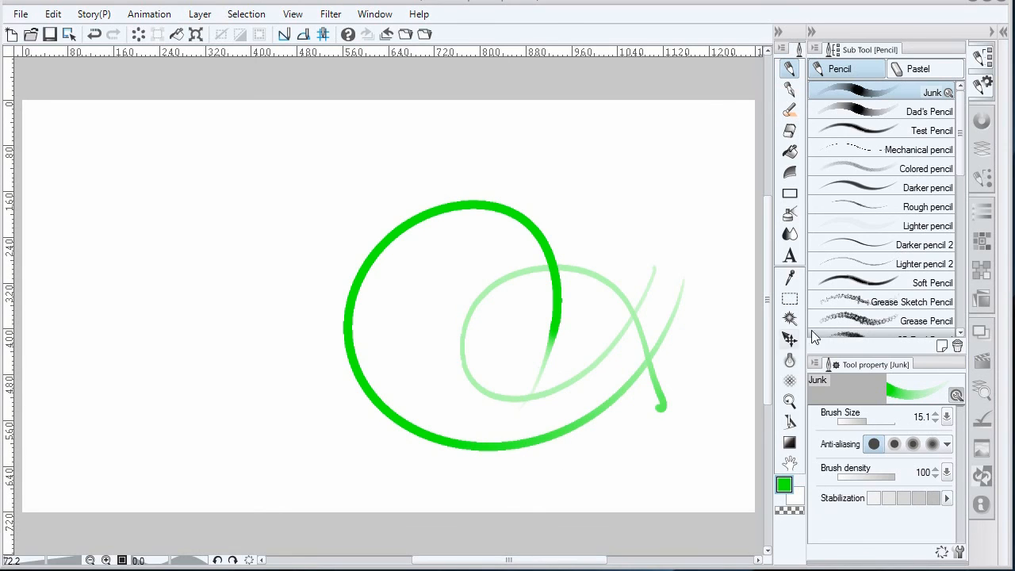
Switch to Test Pencil and back to Junk to restore the locked sub tool's settings
{"action": "left_click", "coordinate": [942, 133]}
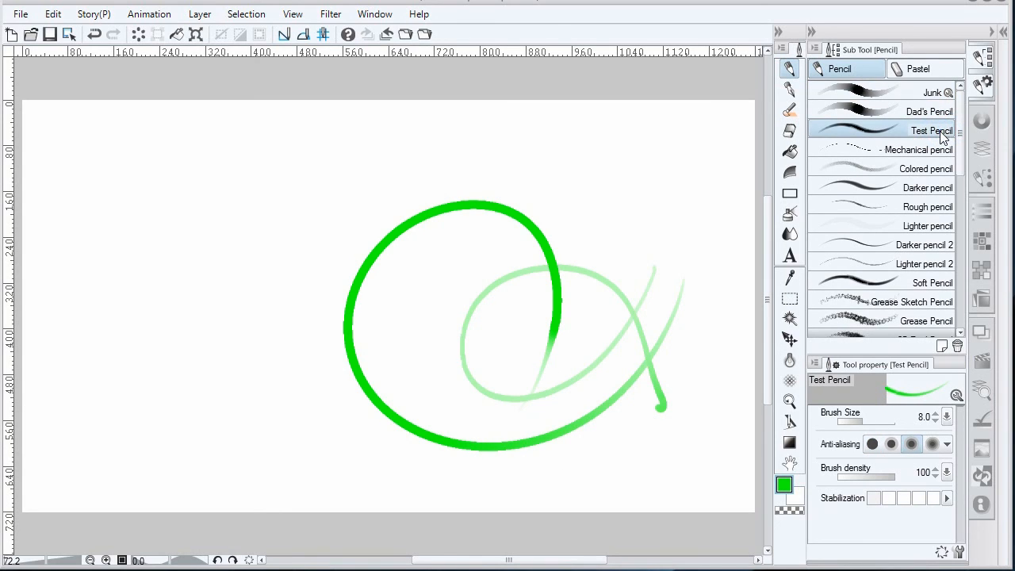
{"action": "left_click", "coordinate": [933, 95]}
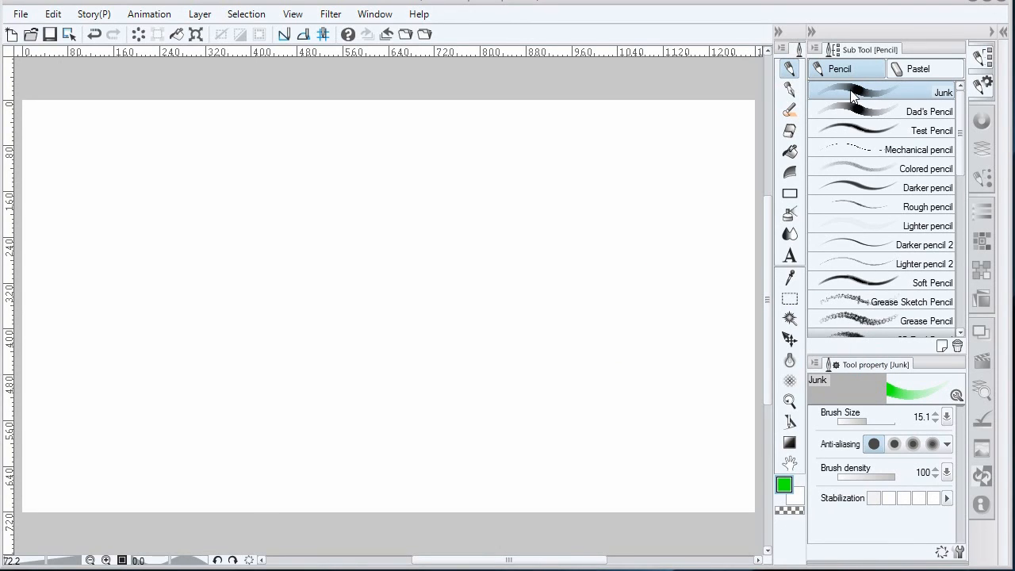
Open the Junk pencil's detailed sub tool settings and change the brush size to 192.5, and finally 4.2
{"action": "left_click", "coordinate": [958, 552]}
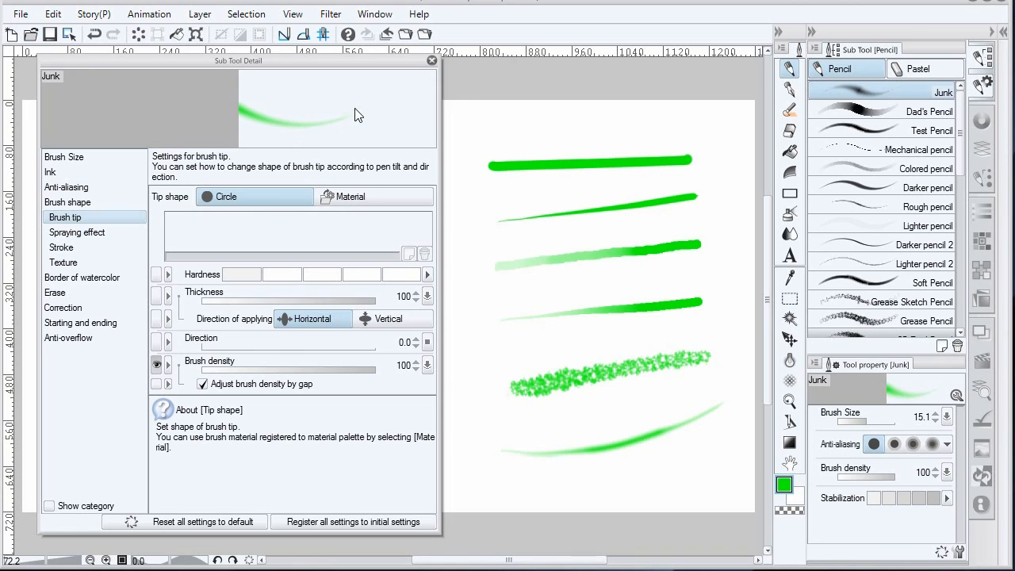
{"action": "left_click", "coordinate": [63, 156]}
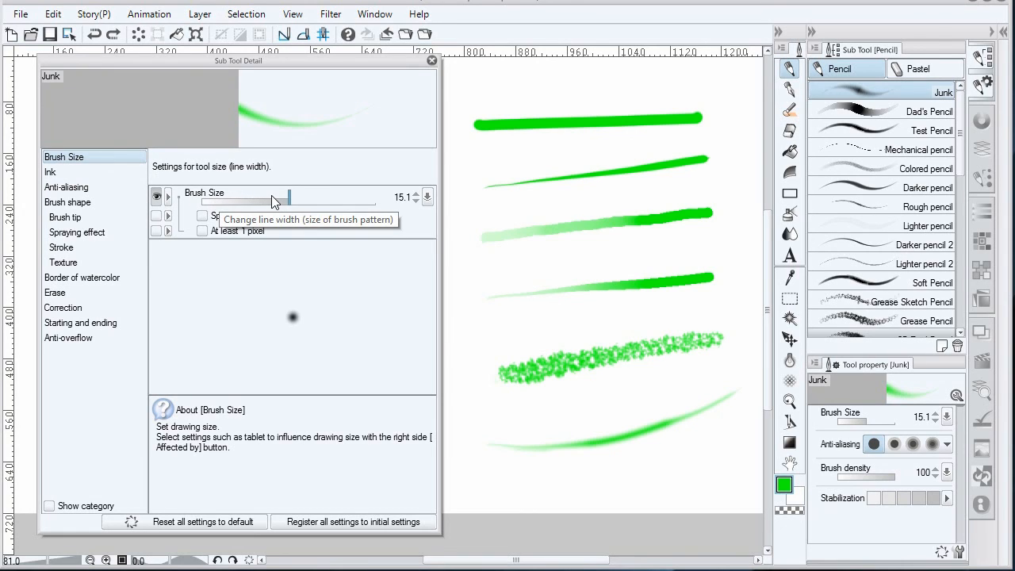
{"action": "mouse_move", "coordinate": [283, 200]}
{"action": "left_mouse_down"}
{"action": "mouse_move", "coordinate": [303, 201]}
{"action": "mouse_move", "coordinate": [270, 204]}
{"action": "mouse_move", "coordinate": [337, 201]}
{"action": "left_mouse_up"}
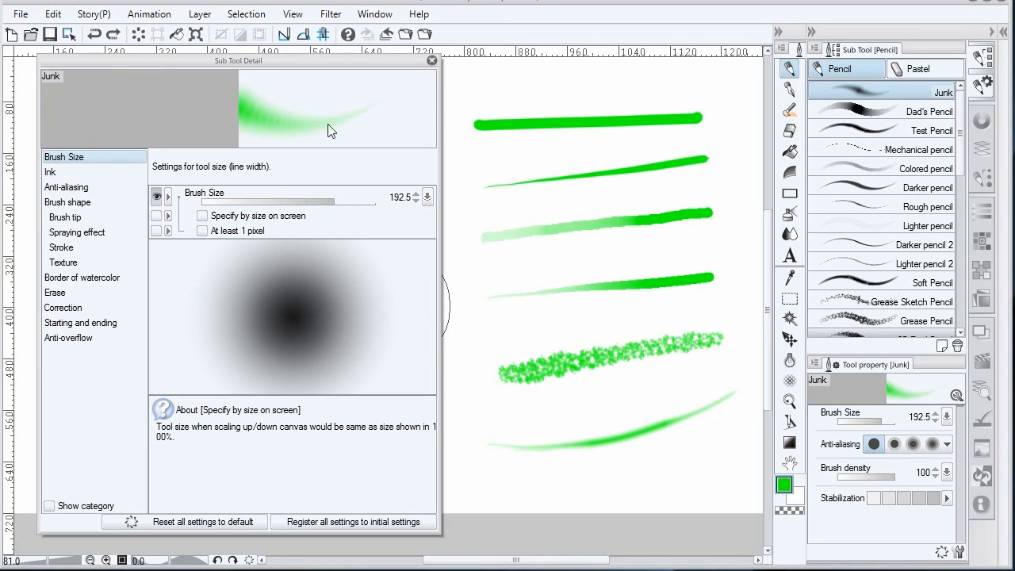
{"action": "mouse_move", "coordinate": [334, 201]}
{"action": "left_mouse_down"}
{"action": "mouse_move", "coordinate": [271, 203]}
{"action": "mouse_move", "coordinate": [271, 211]}
{"action": "left_mouse_up"}
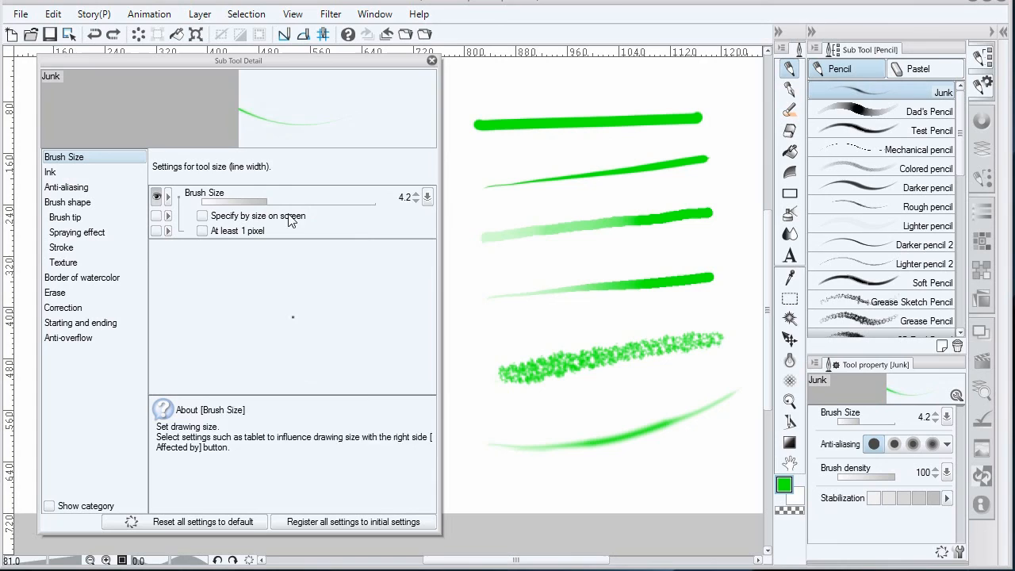
Adjust the pen pressure minimum value for brush size, and hide and re-show Brush Size among the Junk pencil's tool properties
{"action": "left_click", "coordinate": [428, 197]}
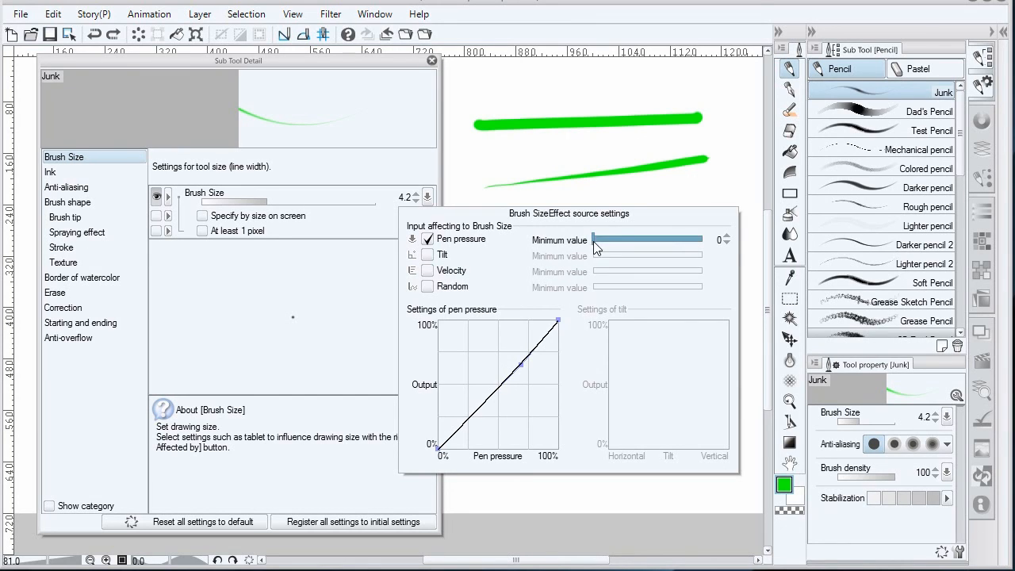
{"action": "left_click_drag", "start_coordinate": [593, 241], "coordinate": [624, 241]}
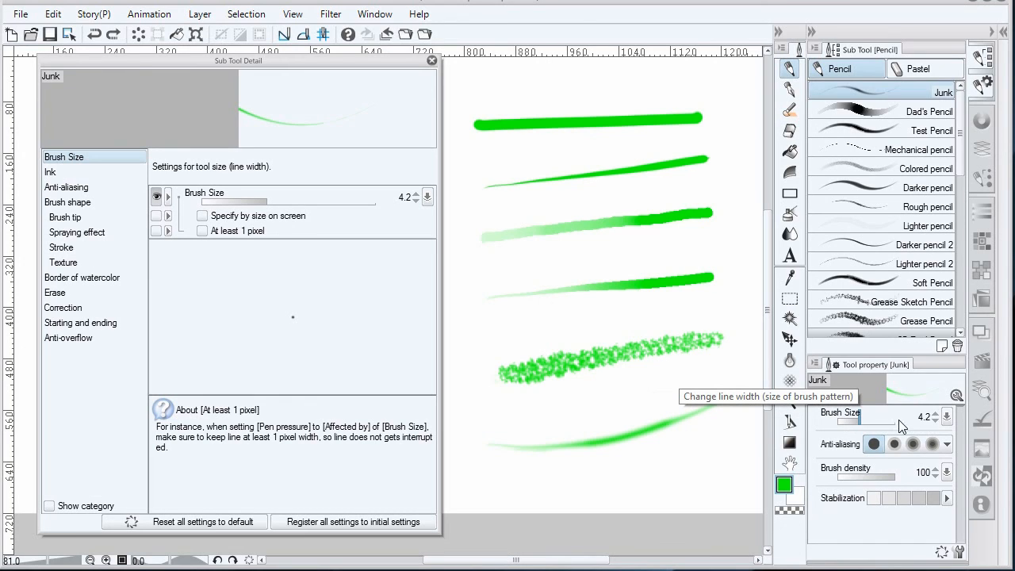
{"action": "left_click", "coordinate": [157, 197]}
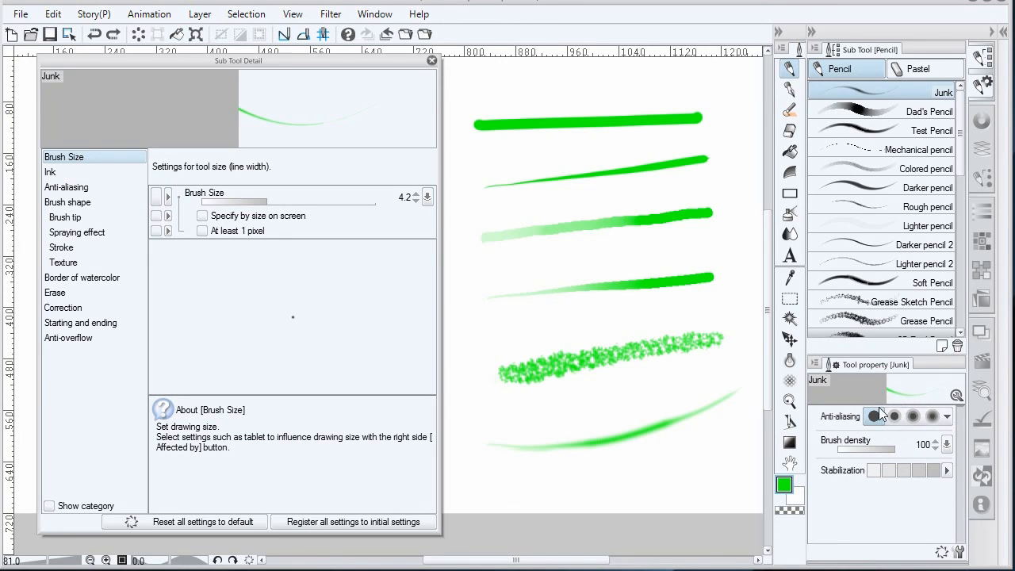
{"action": "left_click", "coordinate": [156, 196]}
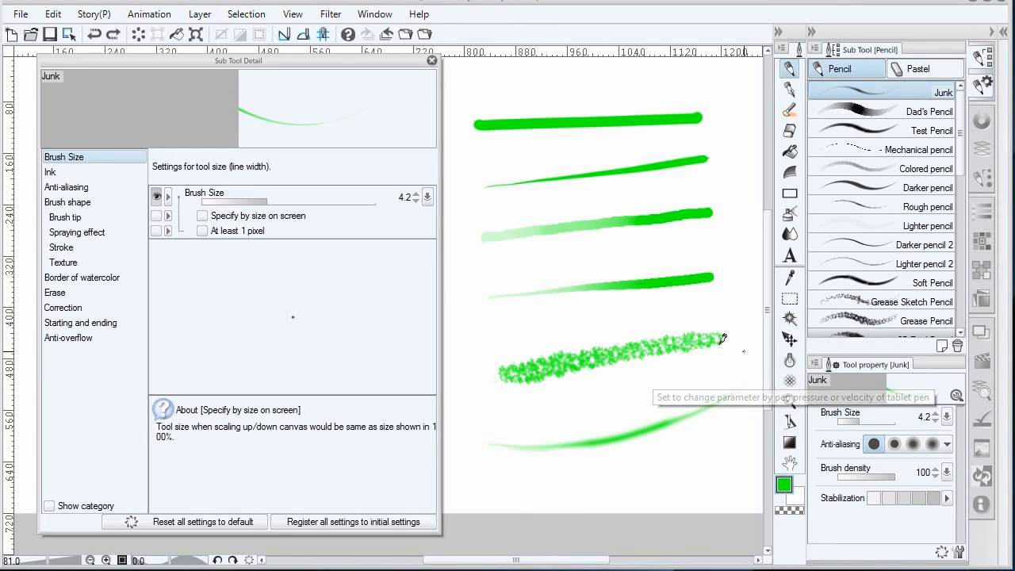
Enable Specify by size on screen with a brush size of 13.5, and paint a short test stroke to compare cursor size at different zooms
{"action": "left_click", "coordinate": [203, 217]}
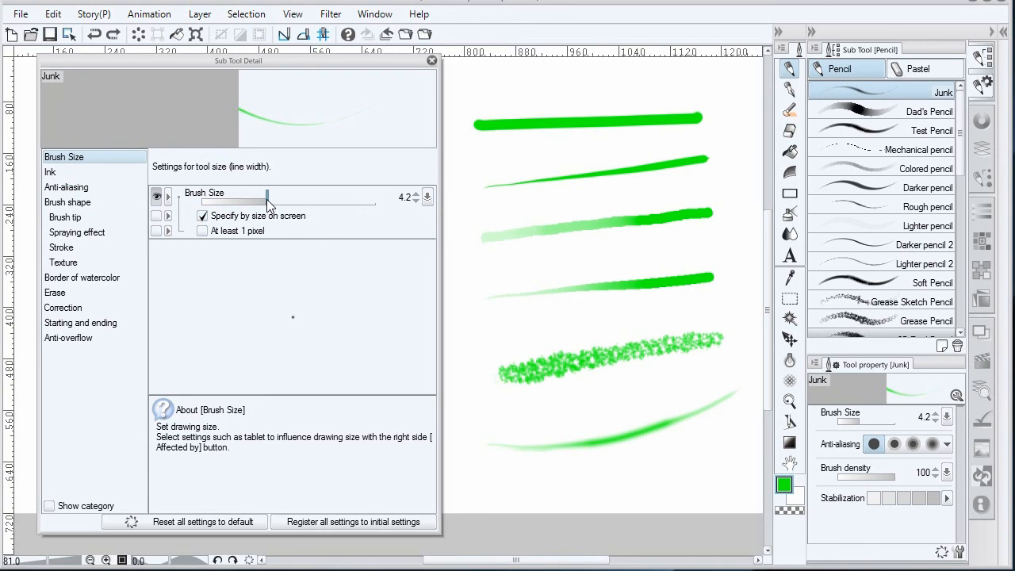
{"action": "left_click_drag", "start_coordinate": [267, 200], "coordinate": [288, 200]}
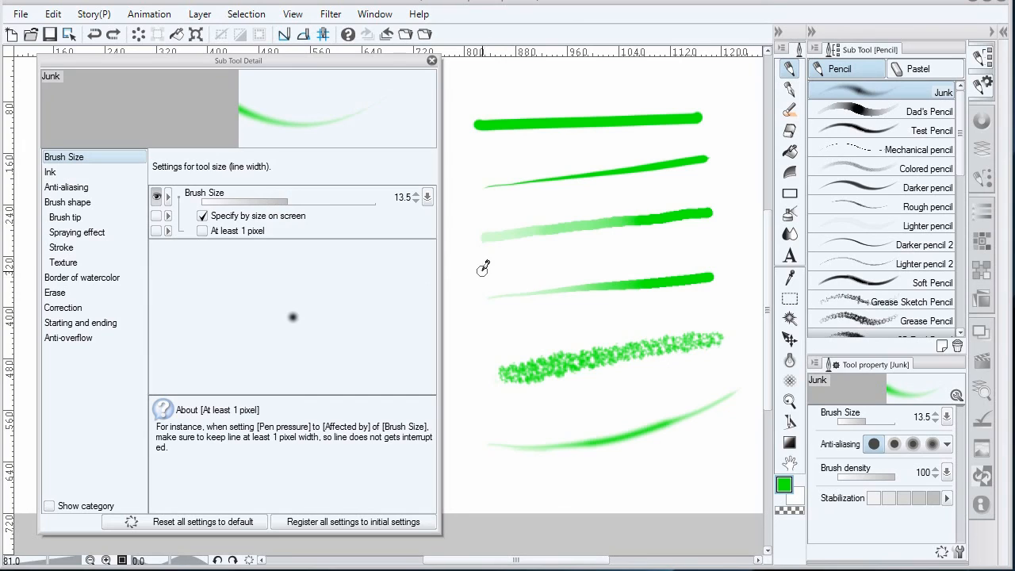
{"action": "left_click_drag", "start_coordinate": [481, 272], "coordinate": [549, 264]}
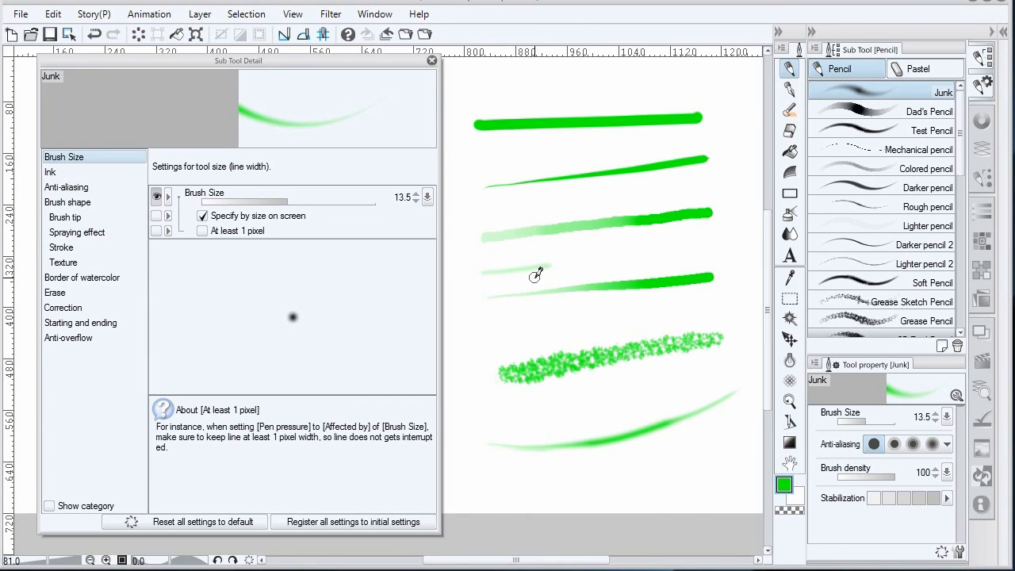
{"action": "scroll", "coordinate": [536, 274], "scroll_direction": "up", "scroll_amount": 6}
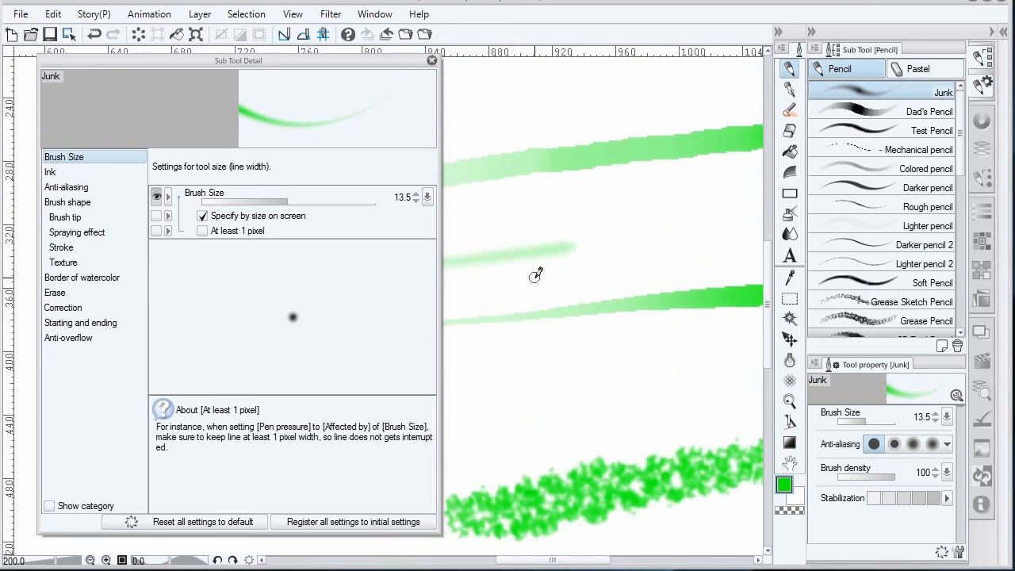
{"action": "scroll", "coordinate": [535, 274], "scroll_direction": "down", "scroll_amount": 4}
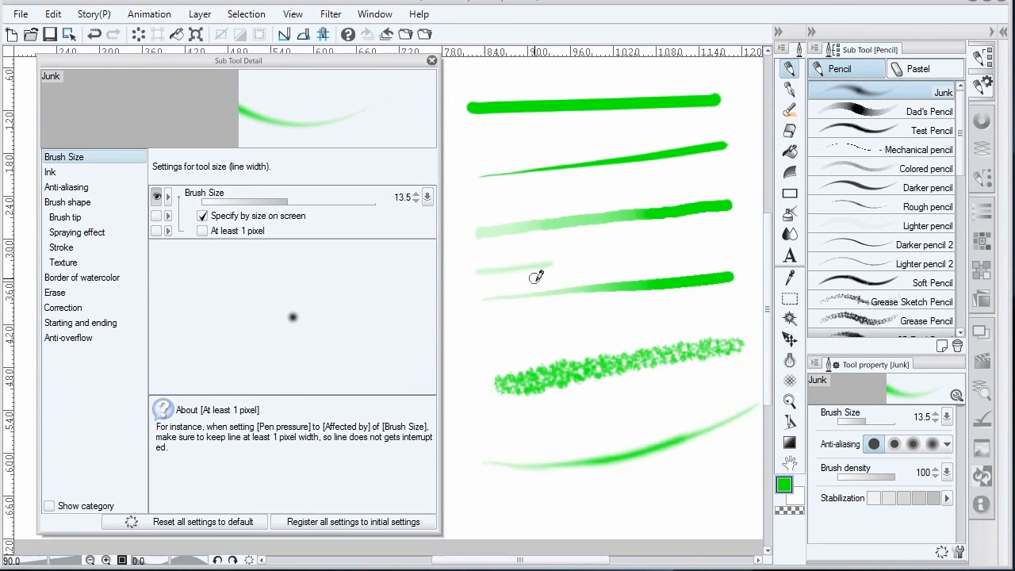
Disable Specify by size on screen and compare the brush cursor's size against the strokes at different zoom levels
{"action": "left_click", "coordinate": [202, 215]}
{"action": "scroll", "coordinate": [561, 262], "scroll_direction": "down", "scroll_amount": 2}
{"action": "scroll", "coordinate": [561, 261], "scroll_direction": "down", "scroll_amount": 1}
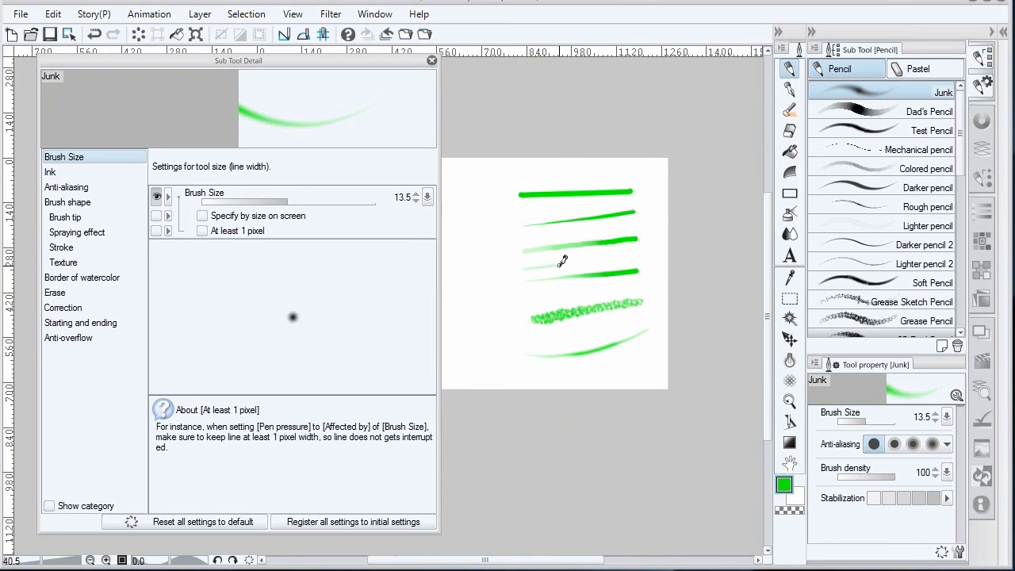
{"action": "scroll", "coordinate": [562, 262], "scroll_direction": "up", "scroll_amount": 5}
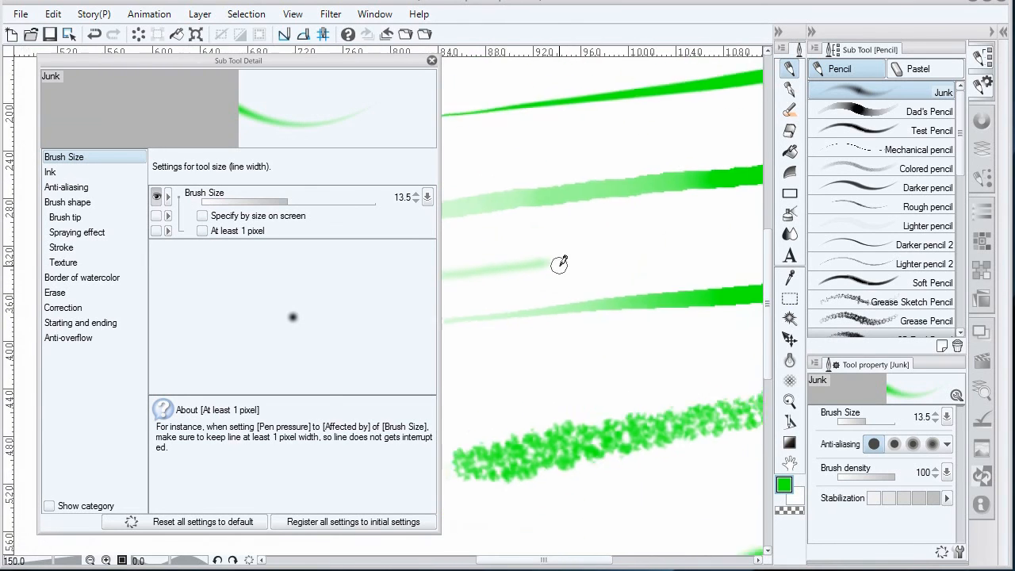
{"action": "scroll", "coordinate": [559, 264], "scroll_direction": "down", "scroll_amount": 2}
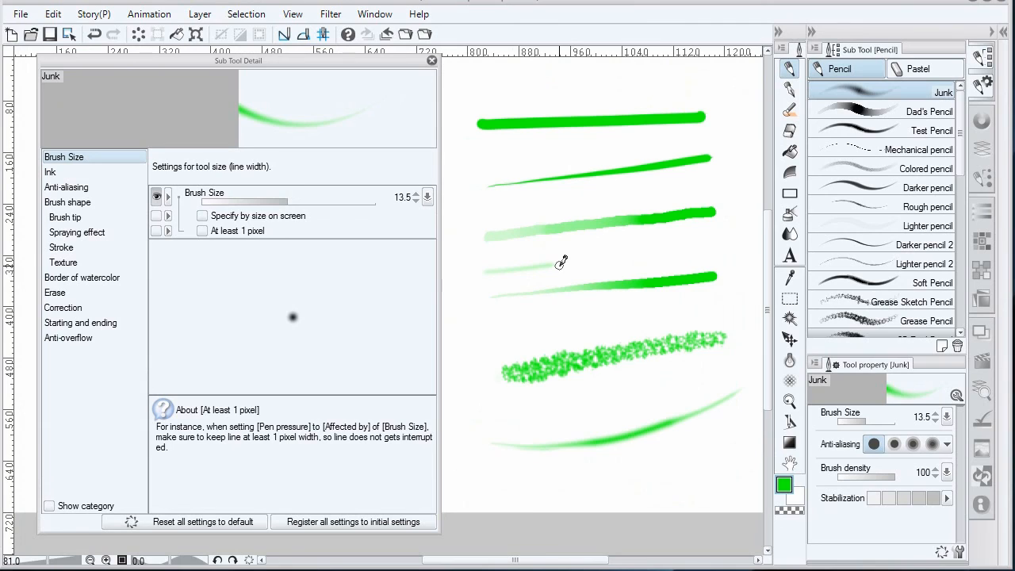
Examine the Junk pencil's Ink settings, including the effect sources for opacity
{"action": "left_click", "coordinate": [77, 174]}
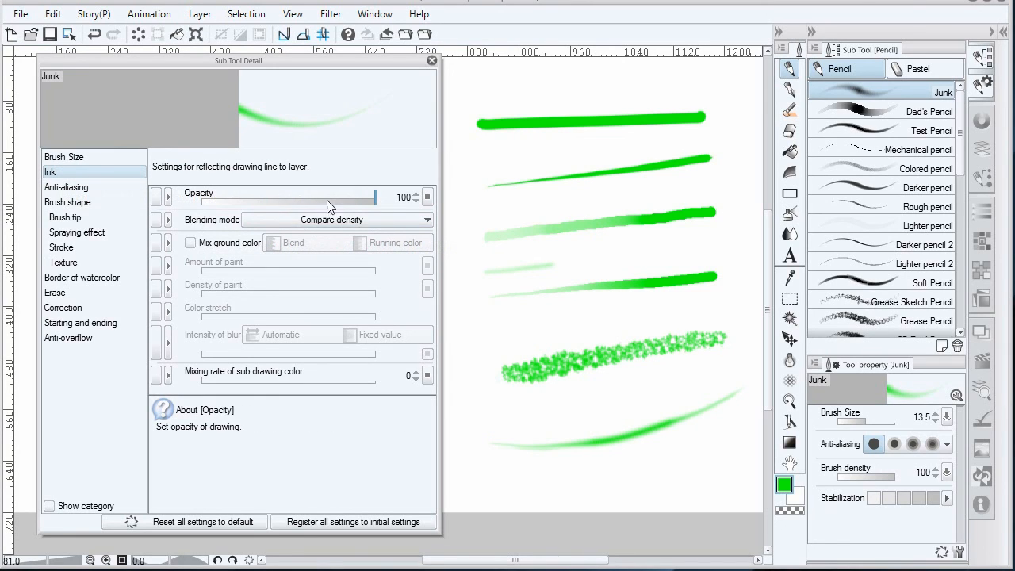
{"action": "left_click", "coordinate": [426, 197]}
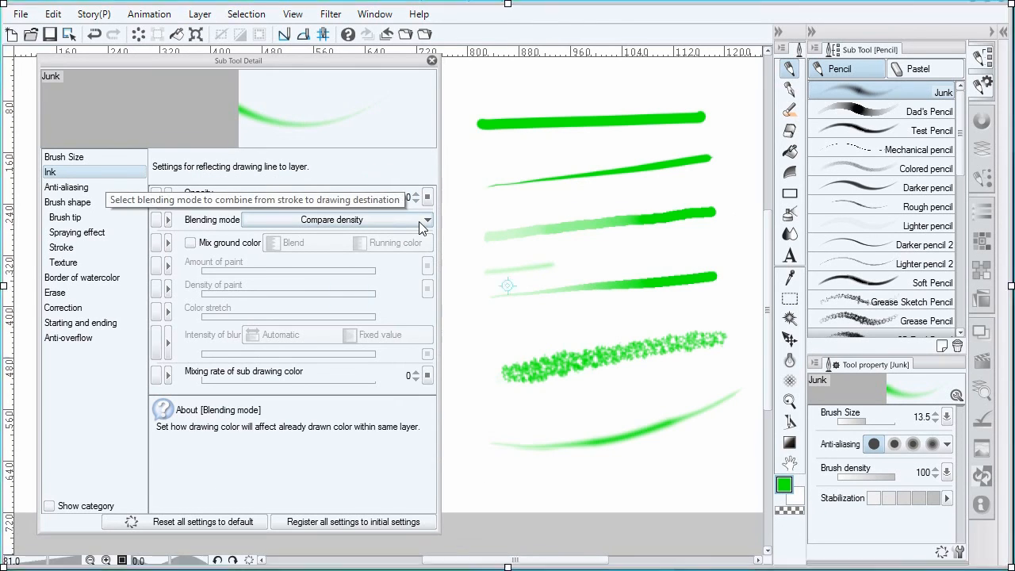
Set the Junk pencil's ink blending mode to Multiply and enable Mix ground color
{"action": "left_click", "coordinate": [353, 220]}
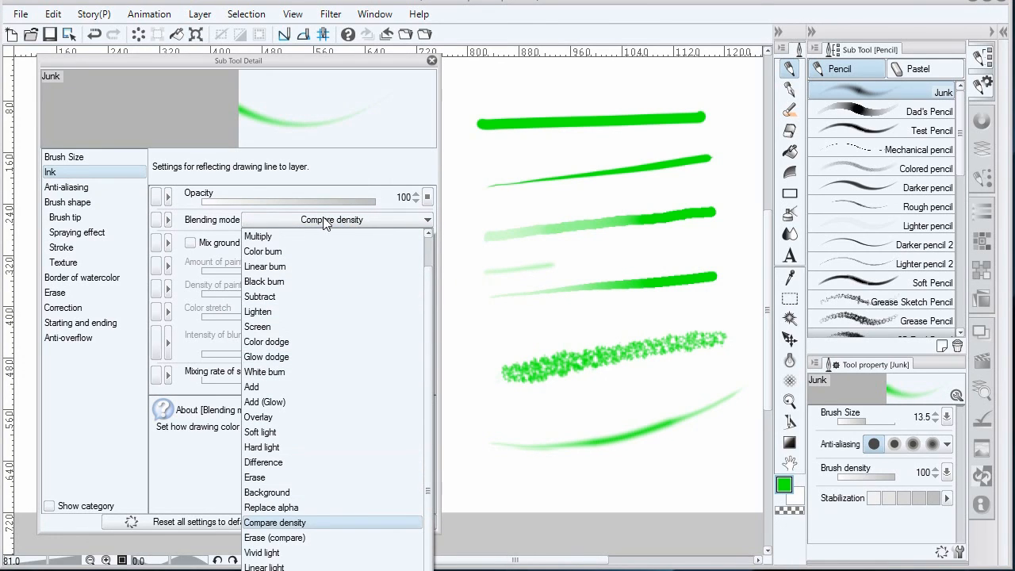
{"action": "left_click", "coordinate": [312, 236]}
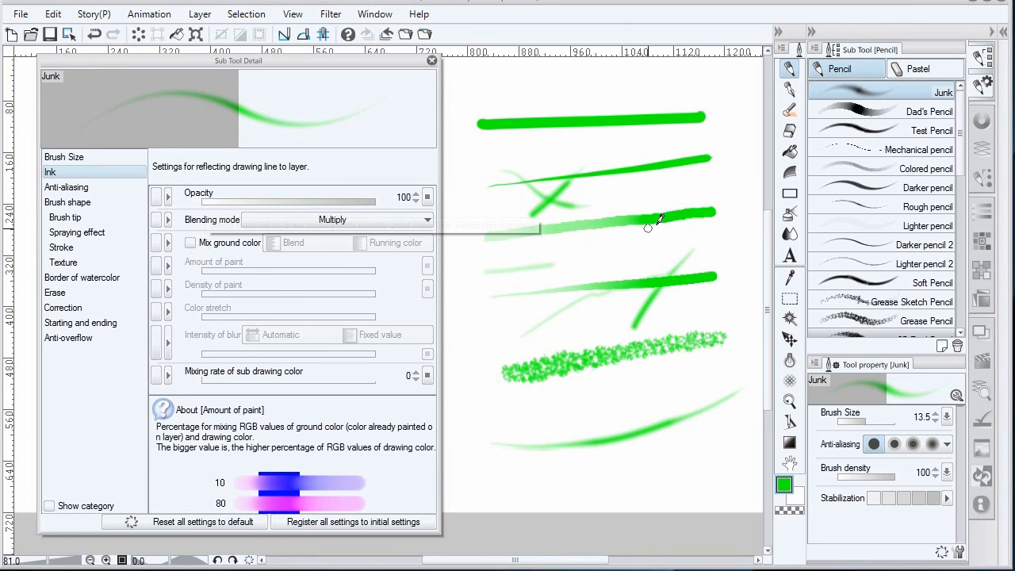
{"action": "left_click", "coordinate": [190, 242]}
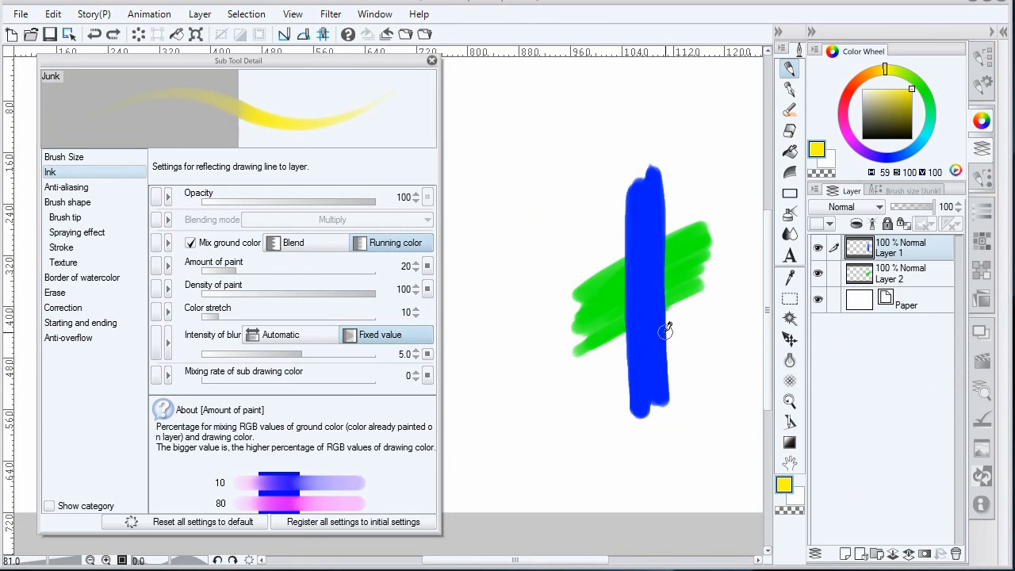
Paint yellow test strokes on the blue bar's edge with Running color and with Blend, undo both, and keep Blend selected
{"action": "mouse_move", "coordinate": [663, 332]}
{"action": "left_mouse_down"}
{"action": "mouse_move", "coordinate": [680, 363]}
{"action": "mouse_move", "coordinate": [674, 393]}
{"action": "left_mouse_up"}
{"action": "left_click", "coordinate": [314, 243]}
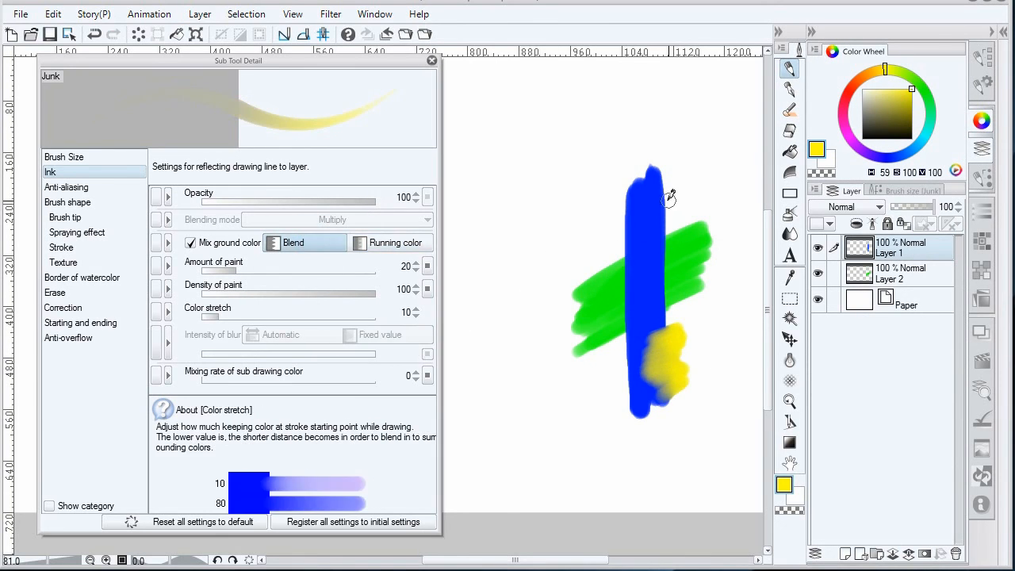
{"action": "mouse_move", "coordinate": [669, 179]}
{"action": "left_mouse_down"}
{"action": "mouse_move", "coordinate": [655, 204]}
{"action": "mouse_move", "coordinate": [673, 206]}
{"action": "mouse_move", "coordinate": [666, 231]}
{"action": "left_mouse_up"}
{"action": "key", "text": "ctrl+z"}
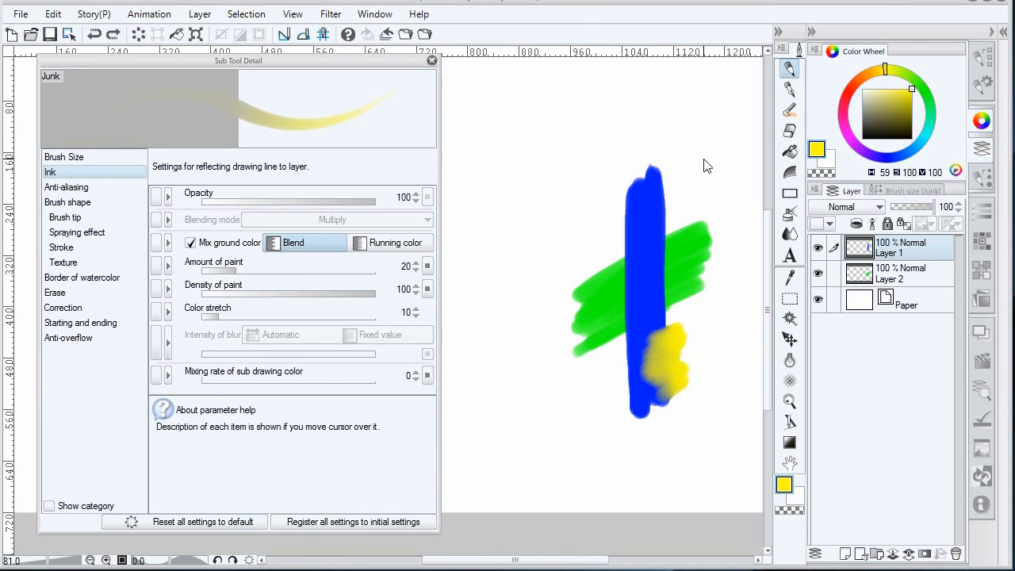
{"action": "key", "text": "ctrl+z"}
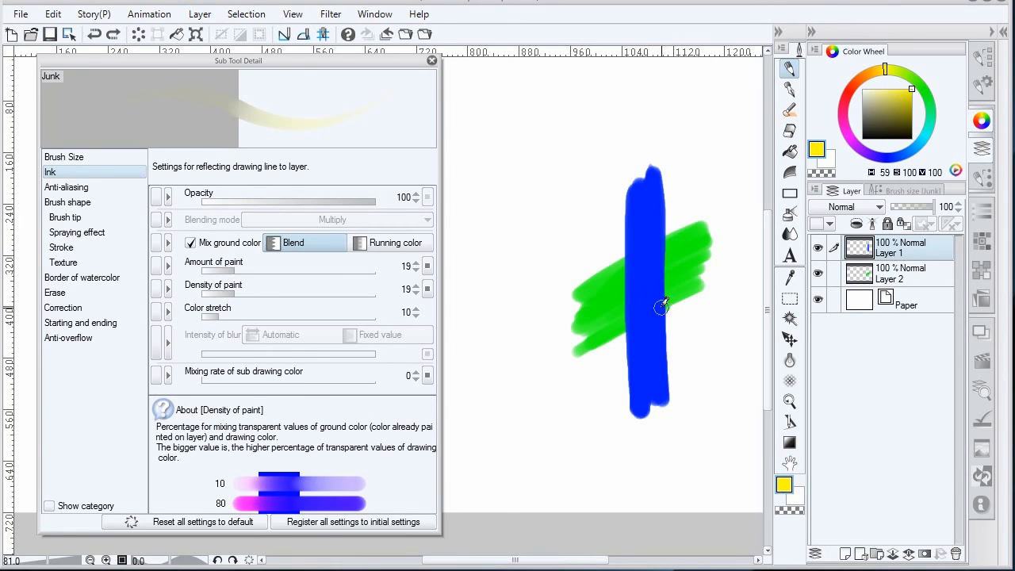
Set Density of paint to 10, paint overlapping yellow test strokes beside the blue bar, and undo them
{"action": "left_click", "coordinate": [230, 295]}
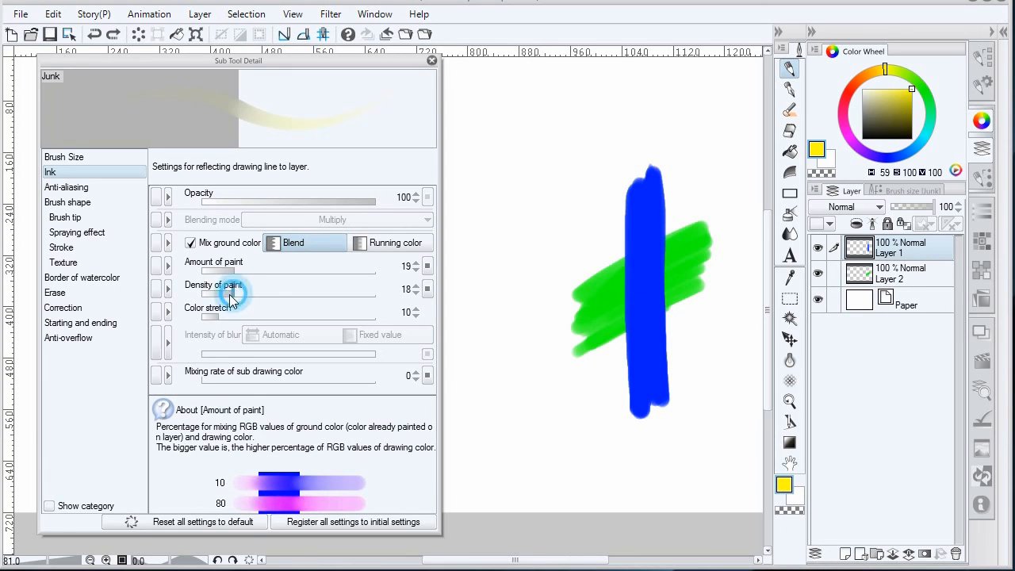
{"action": "left_click_drag", "start_coordinate": [230, 294], "coordinate": [219, 297]}
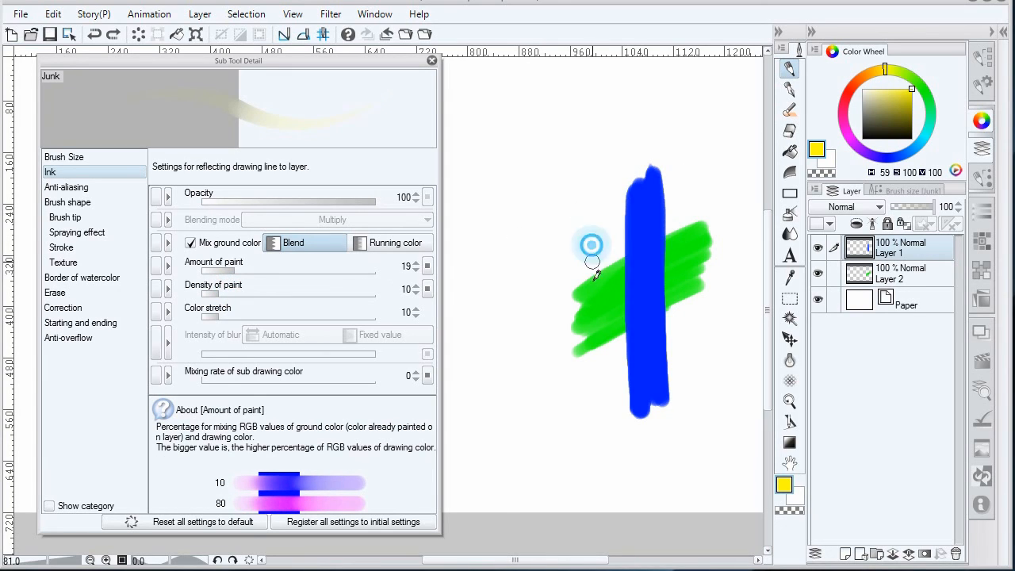
{"action": "left_click_drag", "start_coordinate": [591, 244], "coordinate": [595, 384]}
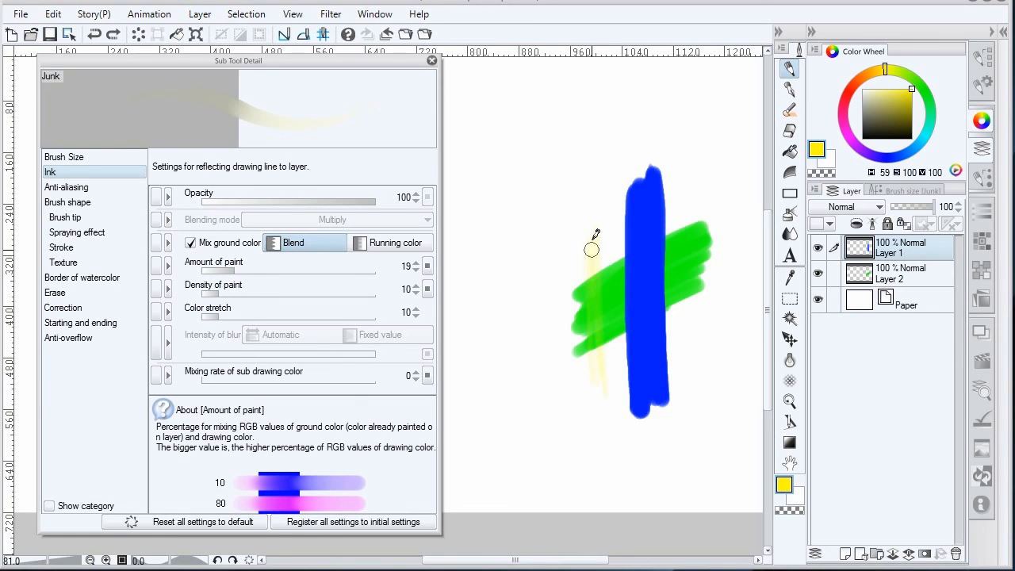
{"action": "mouse_move", "coordinate": [601, 265]}
{"action": "left_mouse_down"}
{"action": "mouse_move", "coordinate": [605, 388]}
{"action": "mouse_move", "coordinate": [604, 230]}
{"action": "mouse_move", "coordinate": [606, 315]}
{"action": "left_mouse_up"}
{"action": "mouse_move", "coordinate": [593, 279]}
{"action": "left_mouse_down"}
{"action": "mouse_move", "coordinate": [595, 249]}
{"action": "mouse_move", "coordinate": [605, 374]}
{"action": "mouse_move", "coordinate": [606, 314]}
{"action": "mouse_move", "coordinate": [594, 278]}
{"action": "mouse_move", "coordinate": [600, 350]}
{"action": "mouse_move", "coordinate": [602, 253]}
{"action": "mouse_move", "coordinate": [602, 358]}
{"action": "mouse_move", "coordinate": [595, 265]}
{"action": "mouse_move", "coordinate": [602, 329]}
{"action": "left_mouse_up"}
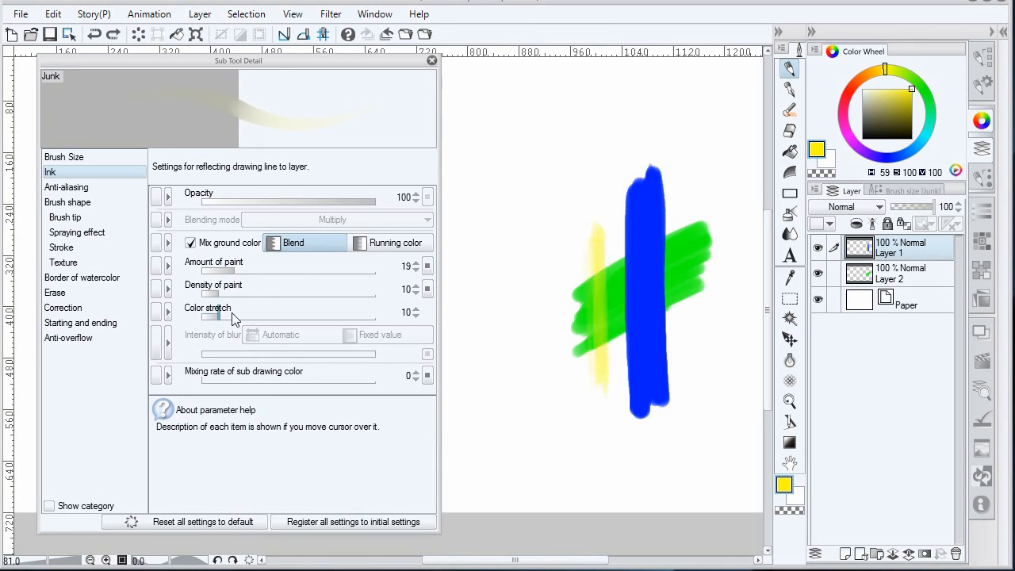
{"action": "key", "text": "ctrl+z"}
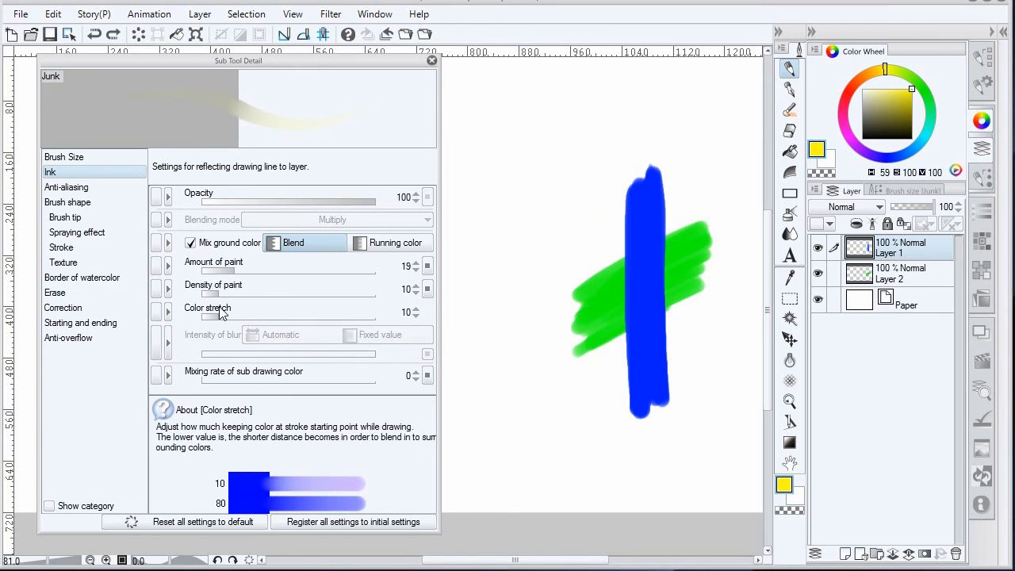
Set Density of paint to 100, paint a vertical yellow test stroke beside the blue bar, and undo it
{"action": "left_click_drag", "start_coordinate": [238, 292], "coordinate": [386, 300]}
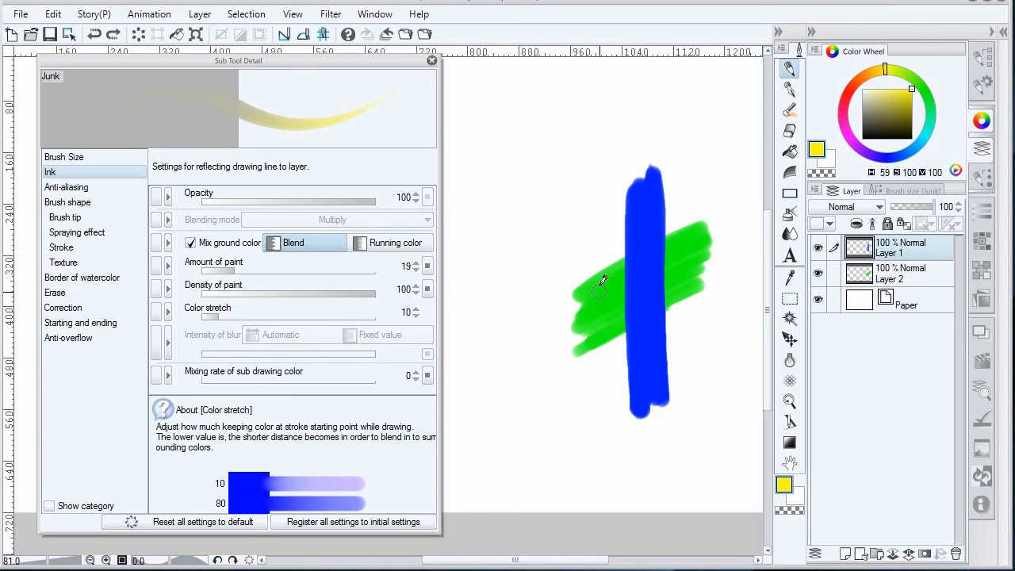
{"action": "left_click_drag", "start_coordinate": [600, 226], "coordinate": [613, 424]}
{"action": "mouse_move", "coordinate": [608, 359]}
{"action": "left_mouse_down"}
{"action": "mouse_move", "coordinate": [606, 242]}
{"action": "mouse_move", "coordinate": [612, 387]}
{"action": "mouse_move", "coordinate": [602, 267]}
{"action": "left_mouse_up"}
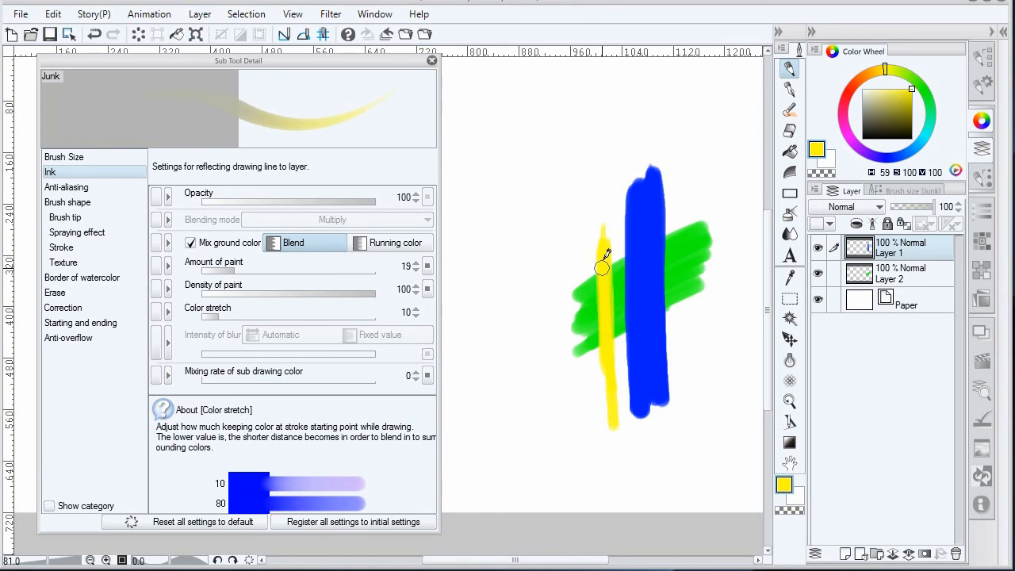
{"action": "key", "text": "ctrl"}
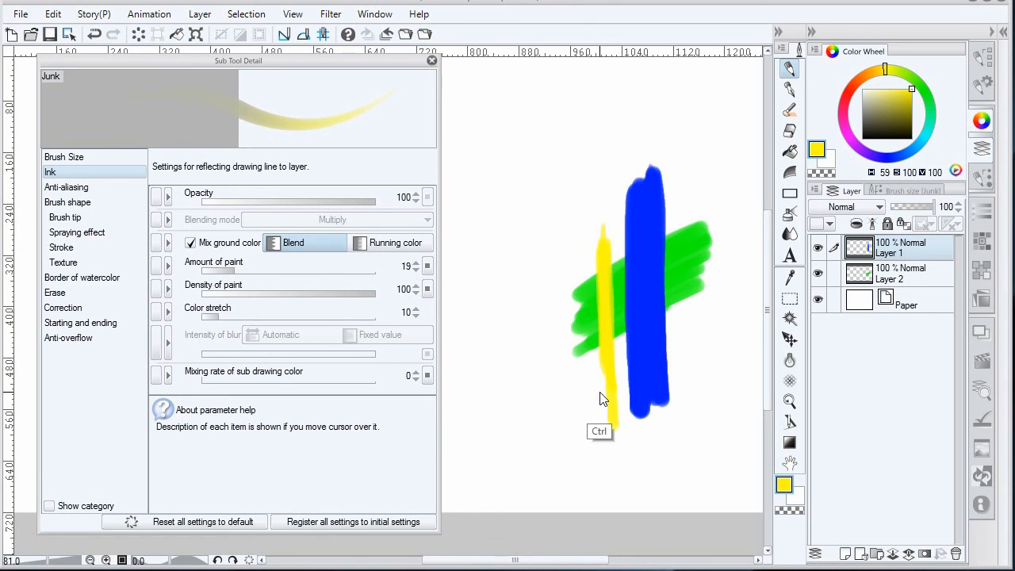
{"action": "key", "text": "ctrl+z"}
{"action": "key", "text": "ctrl+z"}
{"action": "key", "text": "ctrl+z"}
{"action": "key", "text": "ctrl+z"}
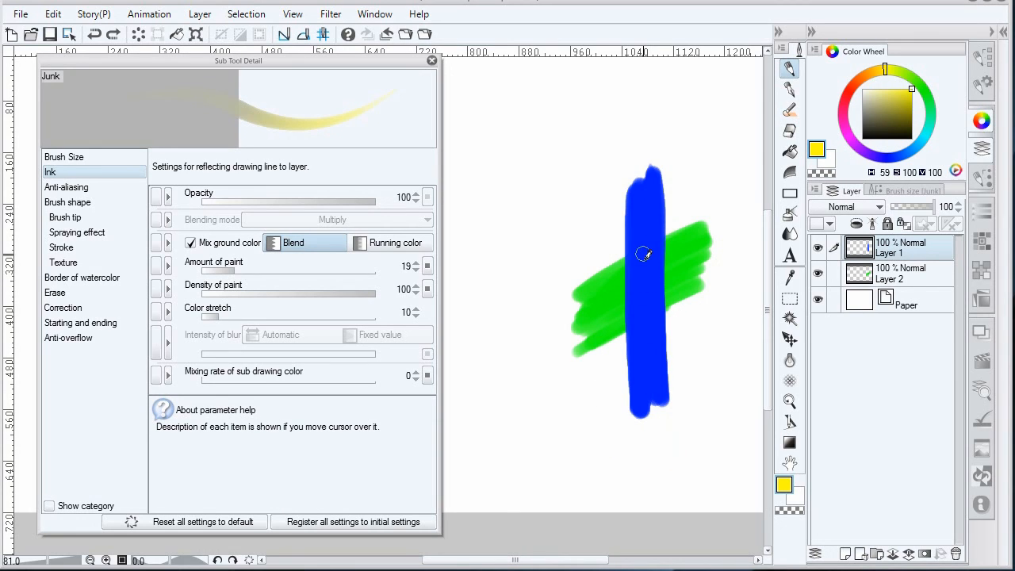
Paint yellow test strokes down the middle of the blue bar with Amount of paint at 19, and undo them
{"action": "mouse_move", "coordinate": [645, 245]}
{"action": "left_mouse_down"}
{"action": "mouse_move", "coordinate": [648, 344]}
{"action": "mouse_move", "coordinate": [646, 232]}
{"action": "mouse_move", "coordinate": [649, 337]}
{"action": "left_mouse_up"}
{"action": "left_click_drag", "start_coordinate": [647, 233], "coordinate": [647, 344]}
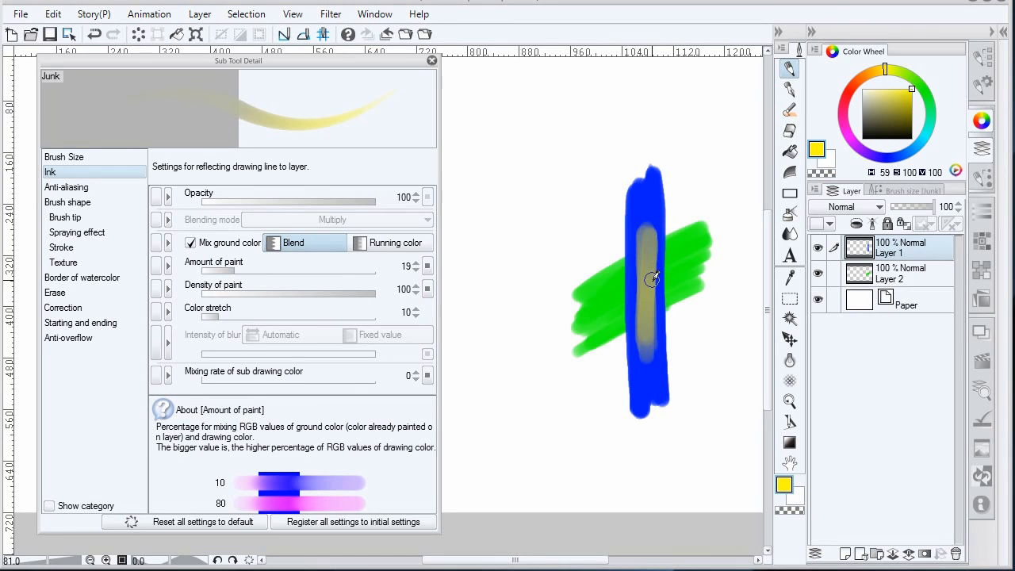
{"action": "key", "text": "ctrl+z"}
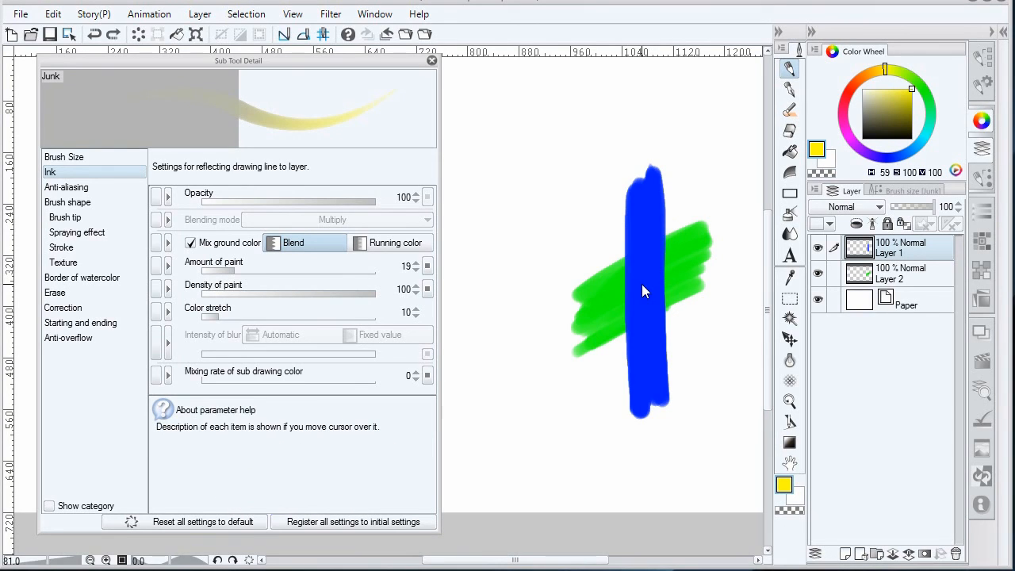
Test yellow strokes over the blue bar with Amount of paint at 95 and at 50, undoing each
{"action": "left_click_drag", "start_coordinate": [236, 272], "coordinate": [367, 270]}
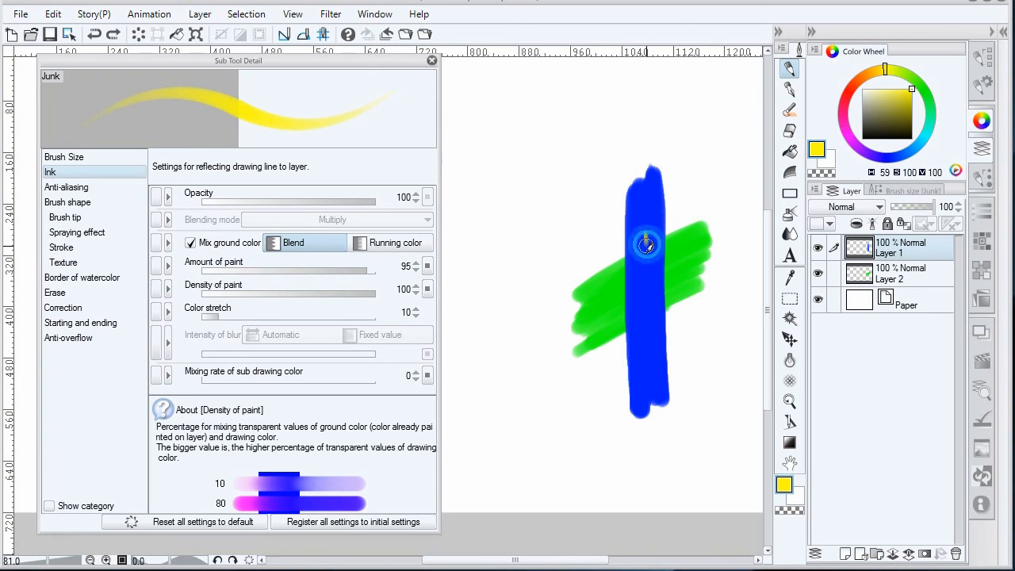
{"action": "left_click_drag", "start_coordinate": [647, 234], "coordinate": [650, 342]}
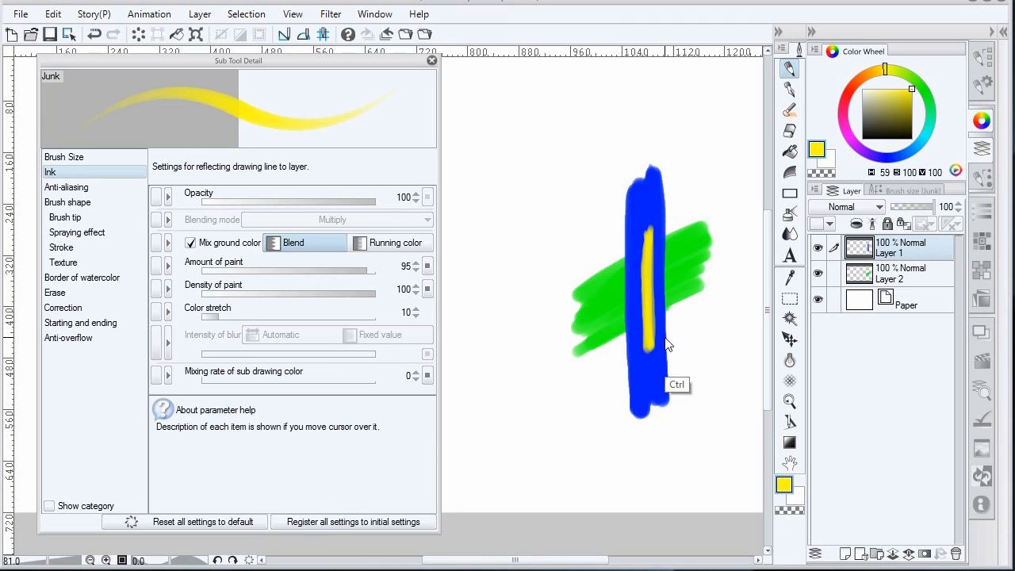
{"action": "key", "text": "ctrl+z"}
{"action": "left_click", "coordinate": [287, 269]}
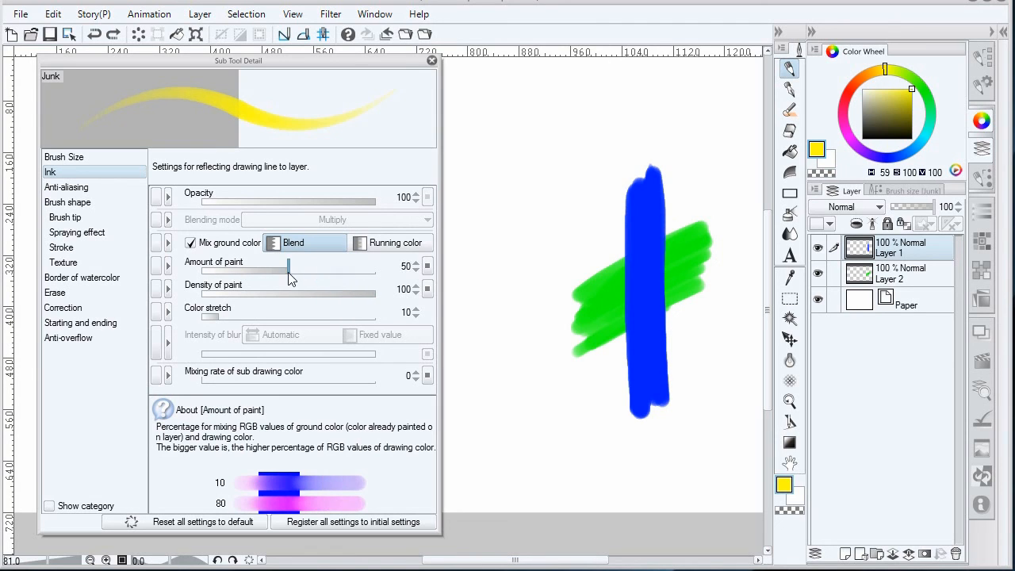
{"action": "mouse_move", "coordinate": [632, 272]}
{"action": "left_mouse_down"}
{"action": "mouse_move", "coordinate": [645, 318]}
{"action": "mouse_move", "coordinate": [647, 247]}
{"action": "mouse_move", "coordinate": [650, 314]}
{"action": "mouse_move", "coordinate": [647, 280]}
{"action": "mouse_move", "coordinate": [641, 321]}
{"action": "mouse_move", "coordinate": [640, 270]}
{"action": "mouse_move", "coordinate": [633, 292]}
{"action": "mouse_move", "coordinate": [659, 321]}
{"action": "left_mouse_up"}
{"action": "key", "text": "ctrl+z"}
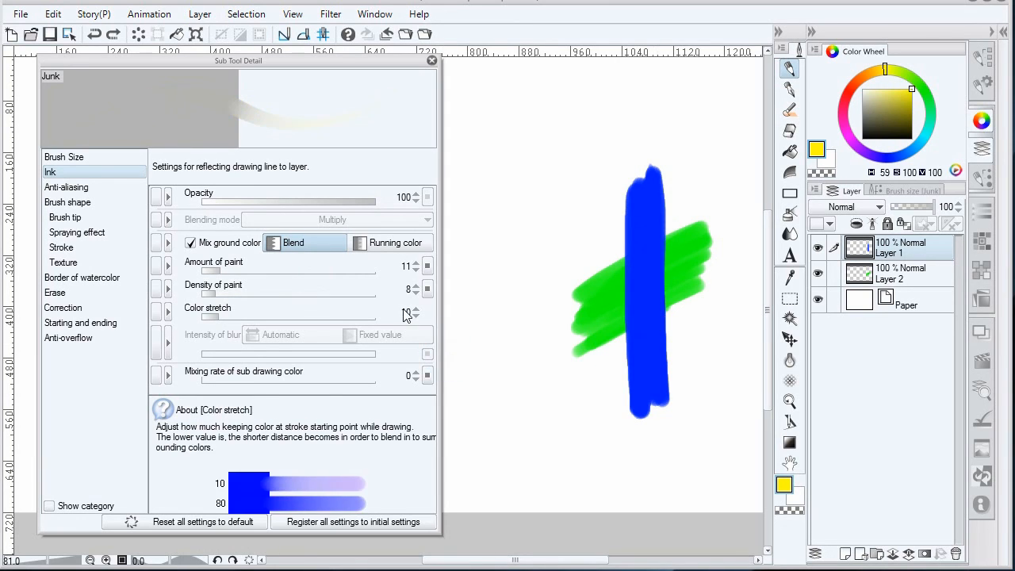
Set Amount of paint and Density of paint to 5, and smudge diagonally across the middle of the blue bar
{"action": "left_click_drag", "start_coordinate": [214, 295], "coordinate": [213, 274]}
{"action": "left_click", "coordinate": [216, 270]}
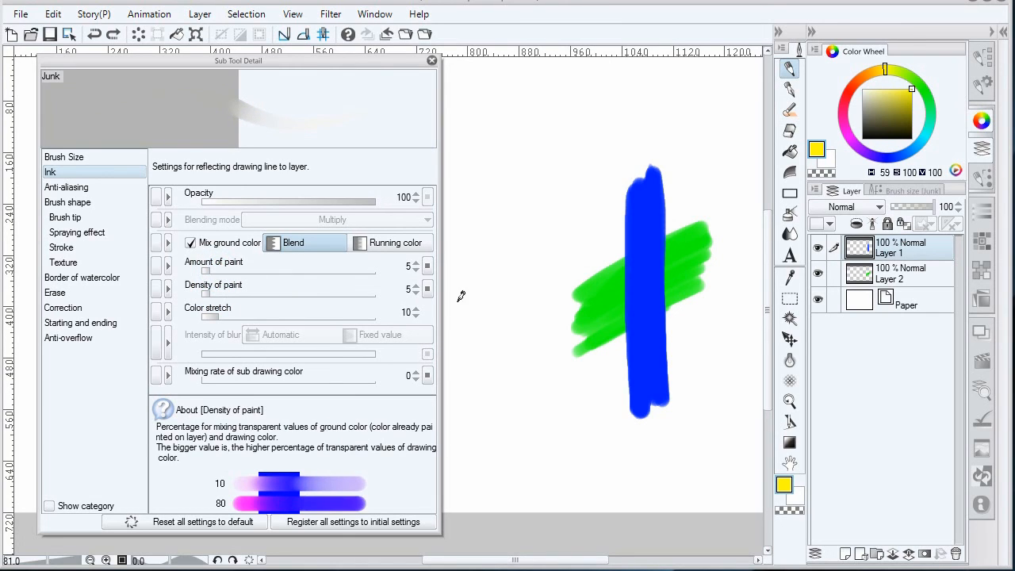
{"action": "mouse_move", "coordinate": [611, 374]}
{"action": "left_mouse_down"}
{"action": "mouse_move", "coordinate": [671, 249]}
{"action": "mouse_move", "coordinate": [638, 323]}
{"action": "mouse_move", "coordinate": [674, 220]}
{"action": "mouse_move", "coordinate": [642, 286]}
{"action": "mouse_move", "coordinate": [678, 201]}
{"action": "mouse_move", "coordinate": [639, 319]}
{"action": "mouse_move", "coordinate": [666, 226]}
{"action": "left_mouse_up"}
{"action": "mouse_move", "coordinate": [663, 225]}
{"action": "left_mouse_down"}
{"action": "mouse_move", "coordinate": [637, 298]}
{"action": "mouse_move", "coordinate": [623, 294]}
{"action": "mouse_move", "coordinate": [641, 245]}
{"action": "mouse_move", "coordinate": [652, 247]}
{"action": "mouse_move", "coordinate": [625, 283]}
{"action": "mouse_move", "coordinate": [626, 303]}
{"action": "mouse_move", "coordinate": [645, 293]}
{"action": "mouse_move", "coordinate": [635, 315]}
{"action": "mouse_move", "coordinate": [644, 367]}
{"action": "left_mouse_up"}
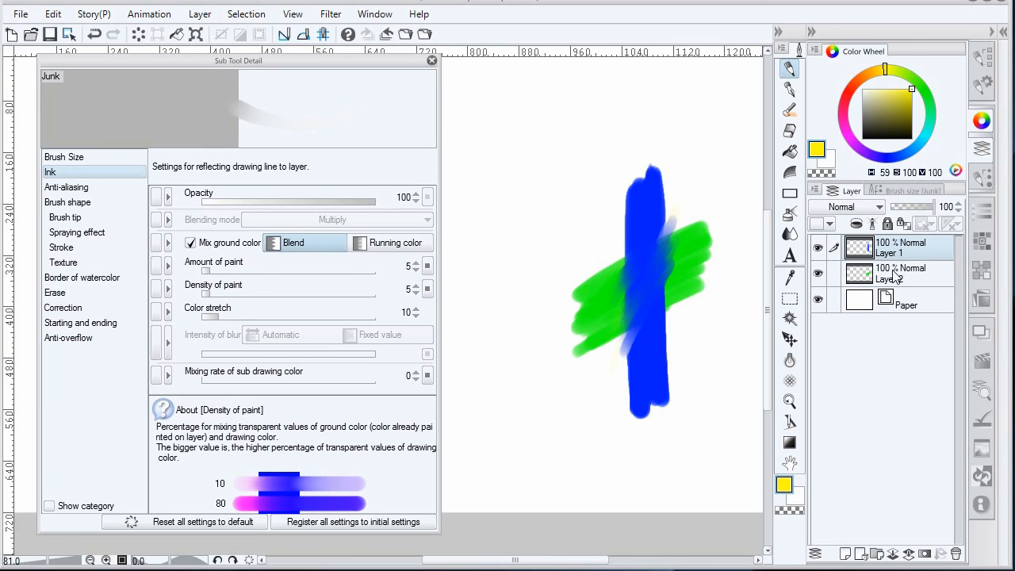
Disable Mix ground color and paint yellow strokes across the blue bar, one in Normal mode and one in Multiply at 100 opacity
{"action": "left_click", "coordinate": [190, 243]}
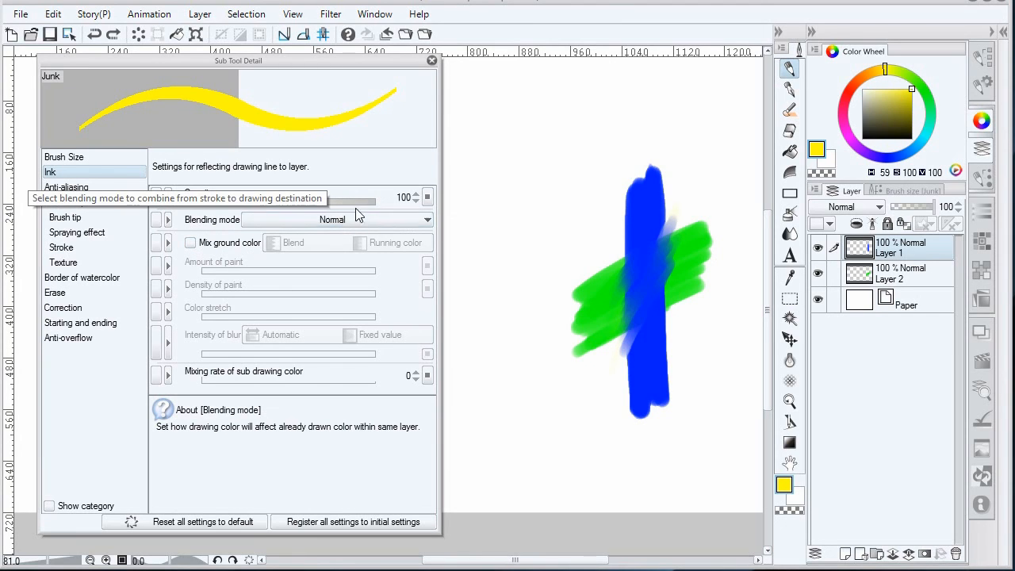
{"action": "left_click_drag", "start_coordinate": [526, 270], "coordinate": [730, 190]}
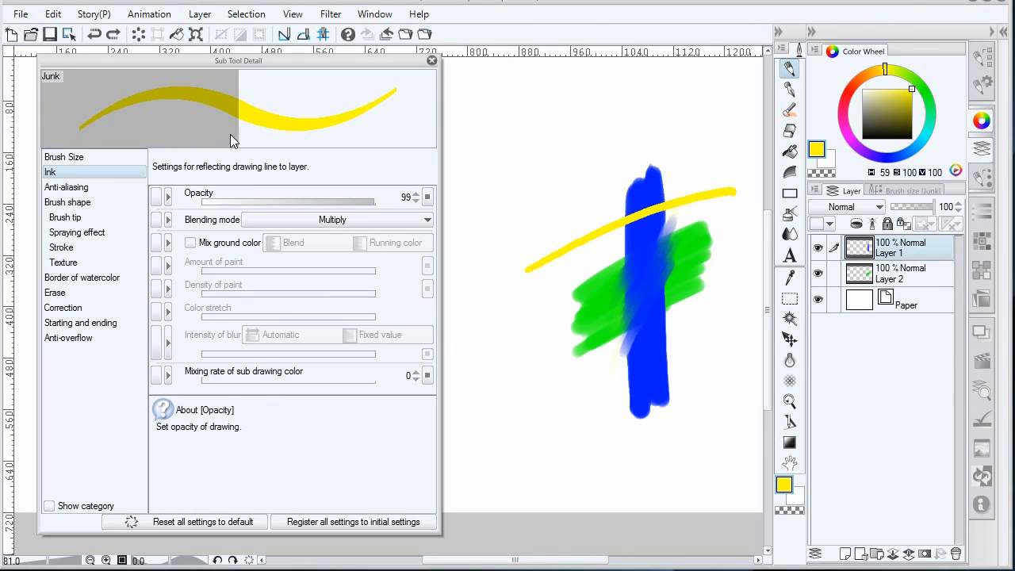
{"action": "left_click_drag", "start_coordinate": [375, 203], "coordinate": [387, 200]}
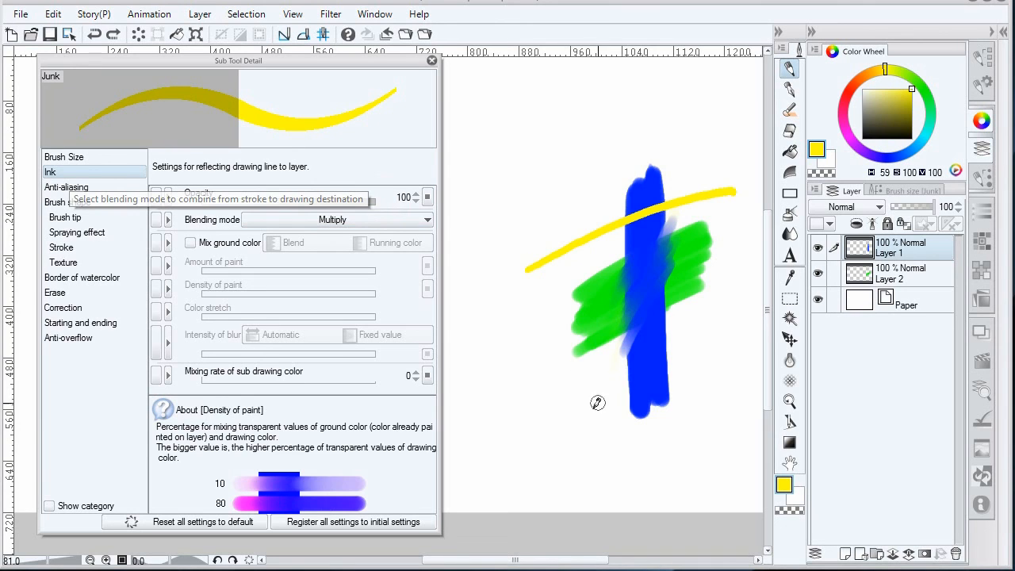
{"action": "left_click_drag", "start_coordinate": [566, 426], "coordinate": [745, 354]}
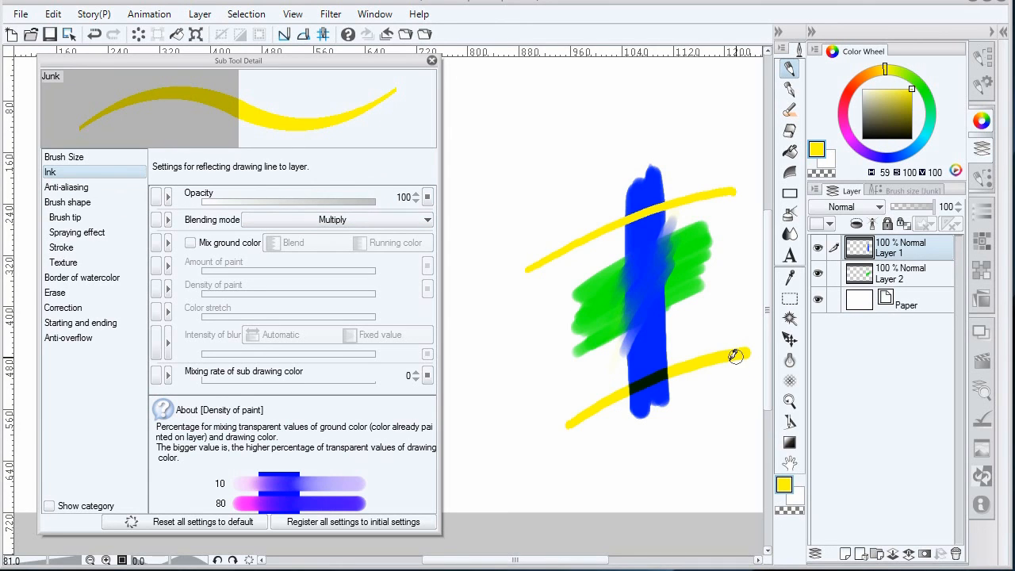
Set the blending mode to Compare density and paint yellow strokes across the blue bar at 100 and at 88 opacity
{"action": "left_click", "coordinate": [412, 218]}
{"action": "left_click", "coordinate": [320, 513]}
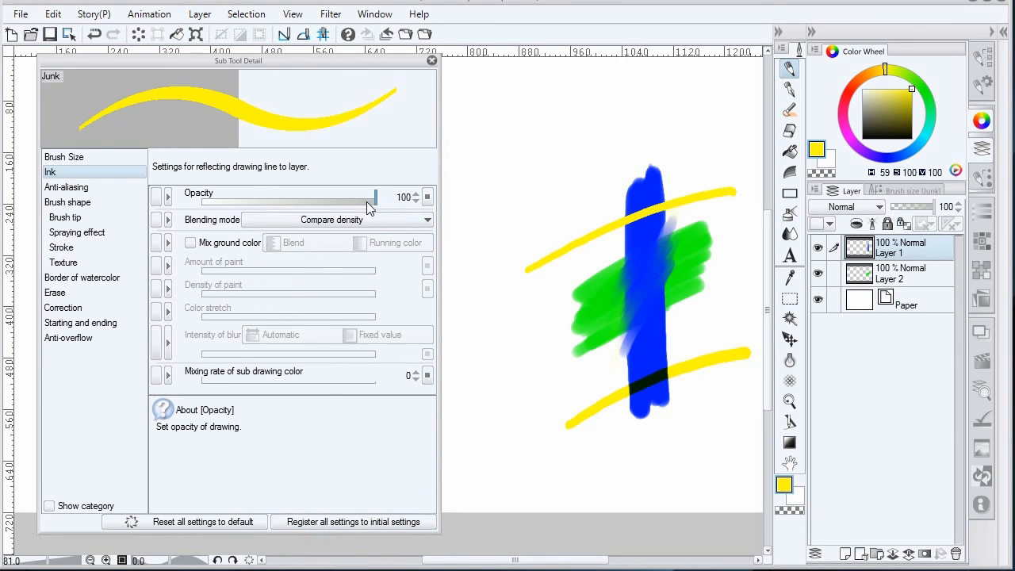
{"action": "mouse_move", "coordinate": [372, 204]}
{"action": "left_mouse_down"}
{"action": "mouse_move", "coordinate": [352, 203]}
{"action": "mouse_move", "coordinate": [383, 200]}
{"action": "left_mouse_up"}
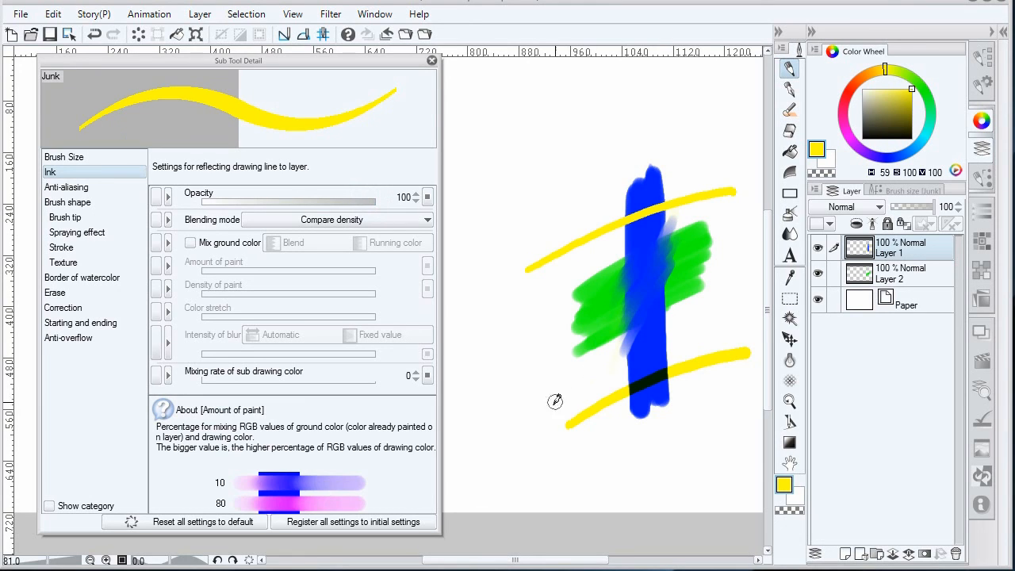
{"action": "left_click_drag", "start_coordinate": [547, 411], "coordinate": [736, 323]}
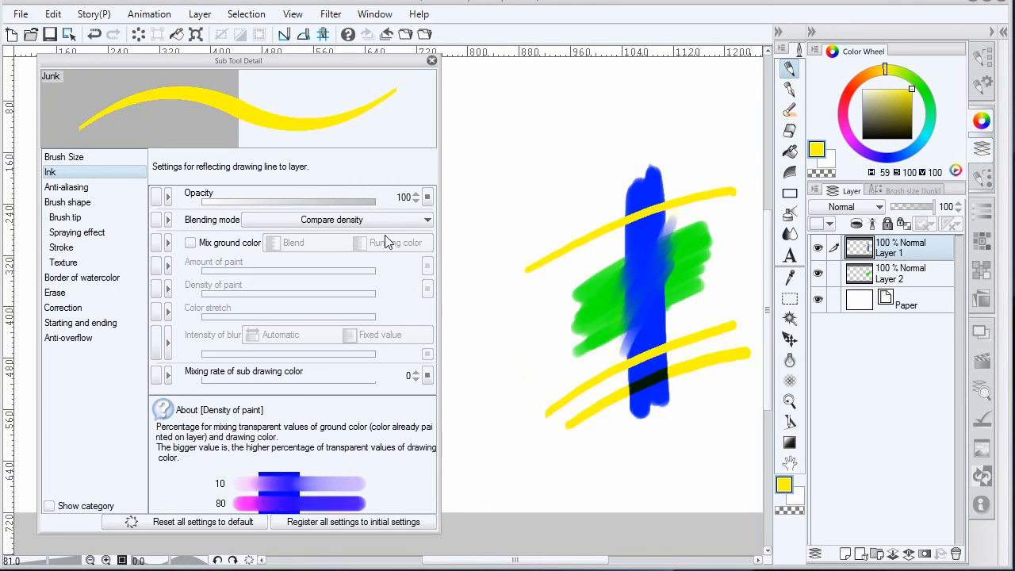
{"action": "left_click_drag", "start_coordinate": [372, 204], "coordinate": [355, 197]}
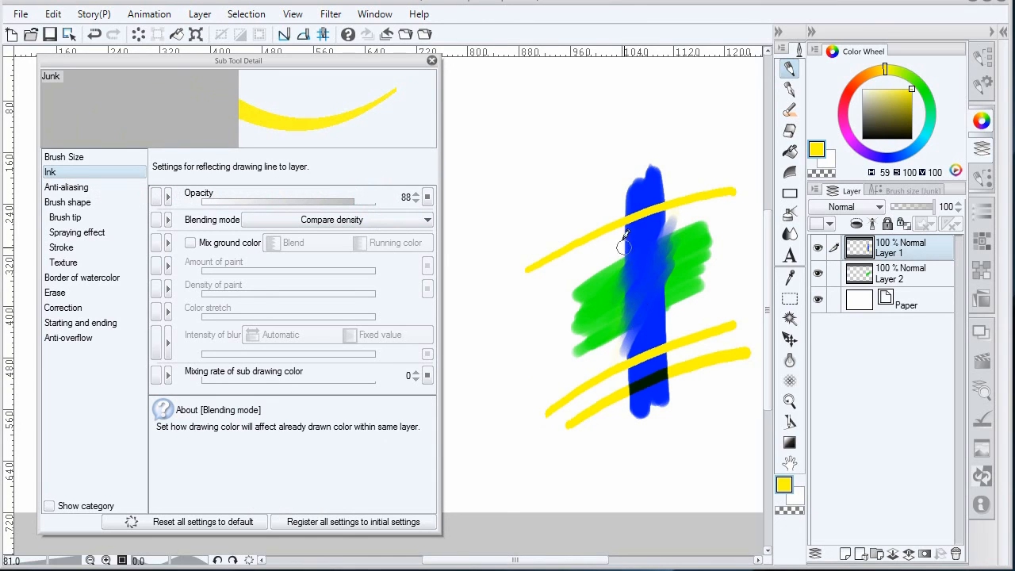
{"action": "left_click_drag", "start_coordinate": [562, 270], "coordinate": [740, 200]}
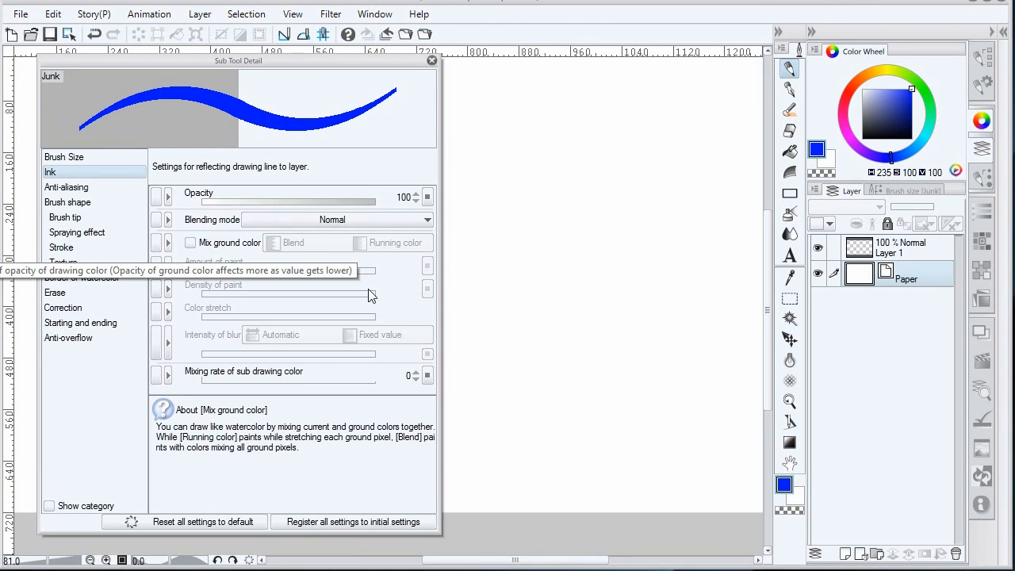
Paint vertical blue strokes on Layer 1 with no anti-aliasing and with the strongest Anti-aliasing level to compare their edges
{"action": "left_click", "coordinate": [91, 191]}
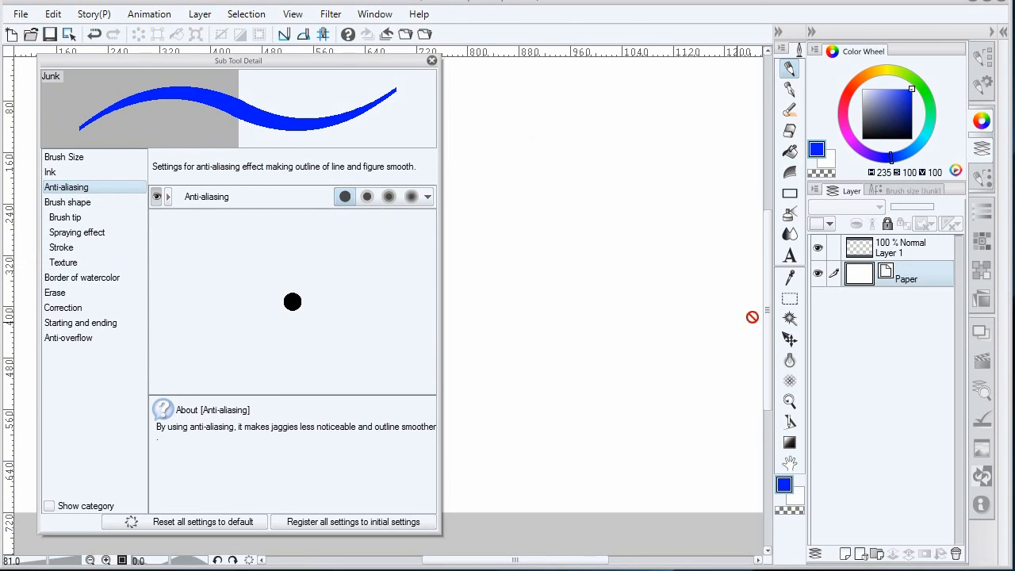
{"action": "left_click", "coordinate": [900, 247]}
{"action": "left_click_drag", "start_coordinate": [503, 141], "coordinate": [509, 349]}
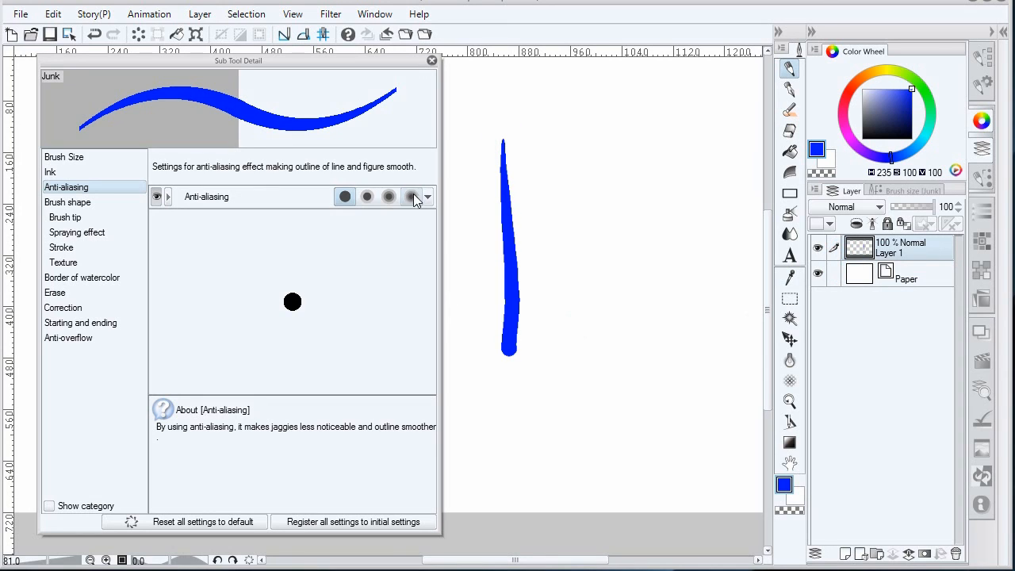
{"action": "left_click", "coordinate": [411, 197]}
{"action": "left_click_drag", "start_coordinate": [627, 357], "coordinate": [637, 119]}
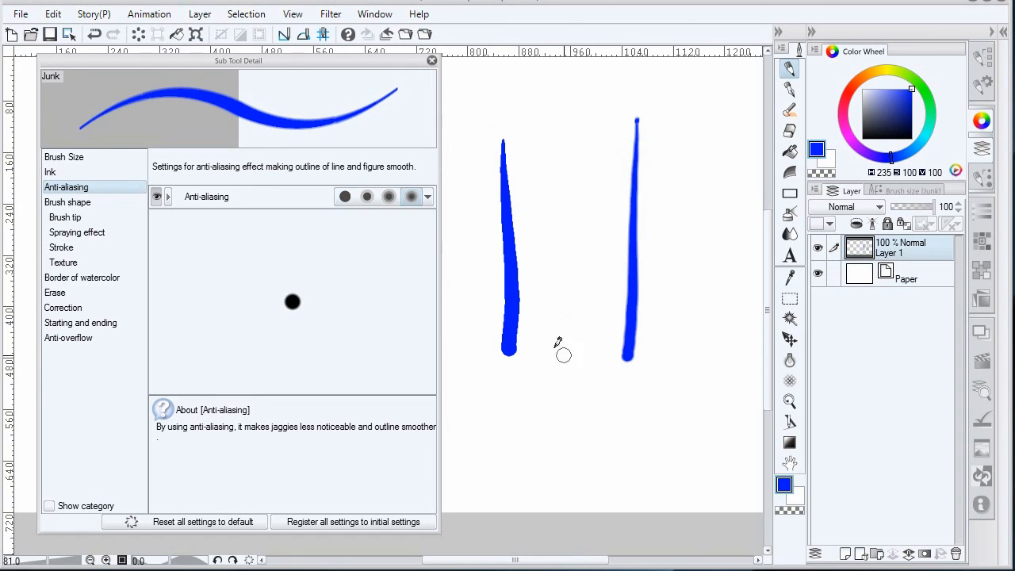
{"action": "left_click", "coordinate": [93, 175]}
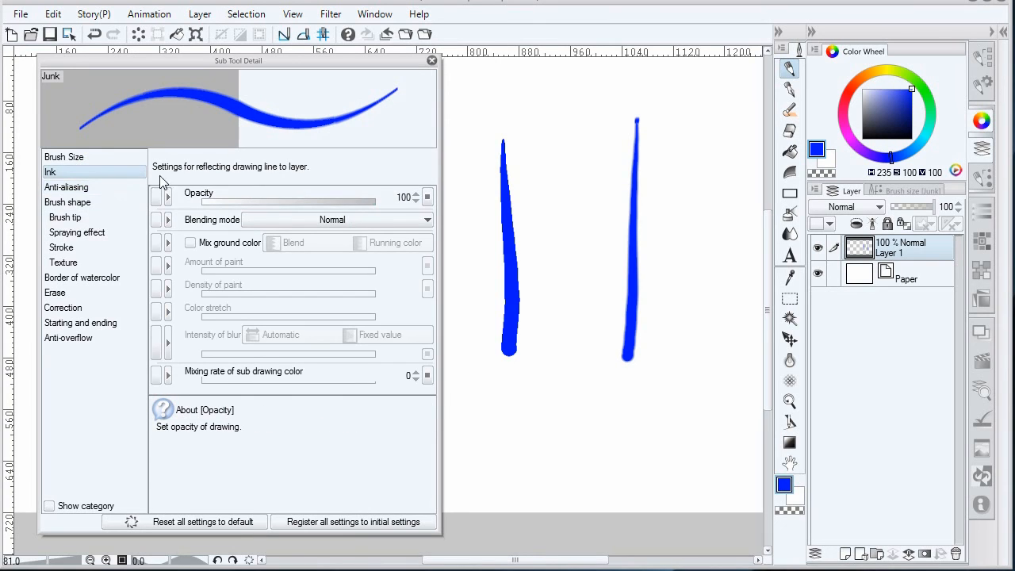
{"action": "left_click", "coordinate": [94, 188]}
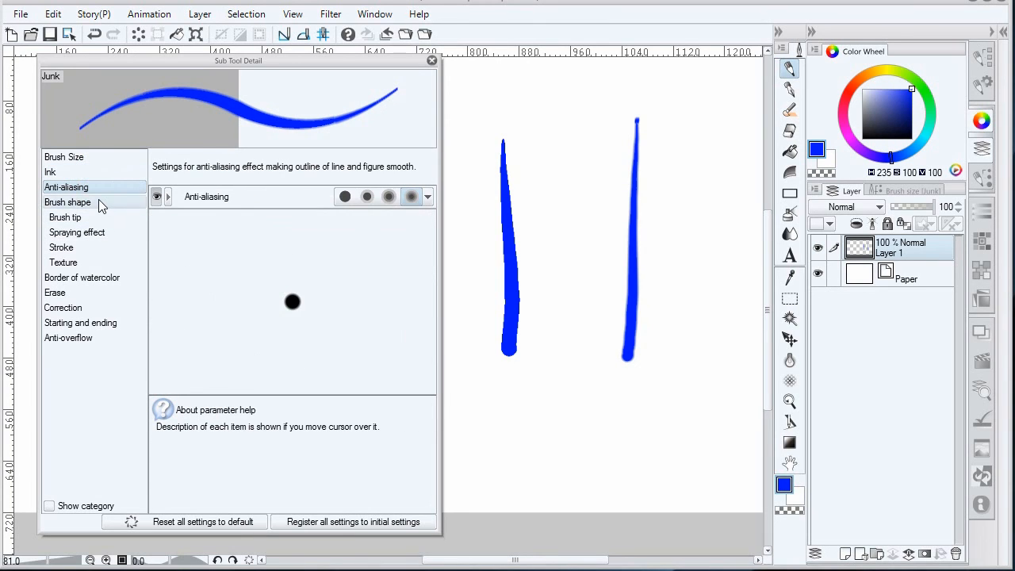
{"action": "left_click", "coordinate": [102, 205]}
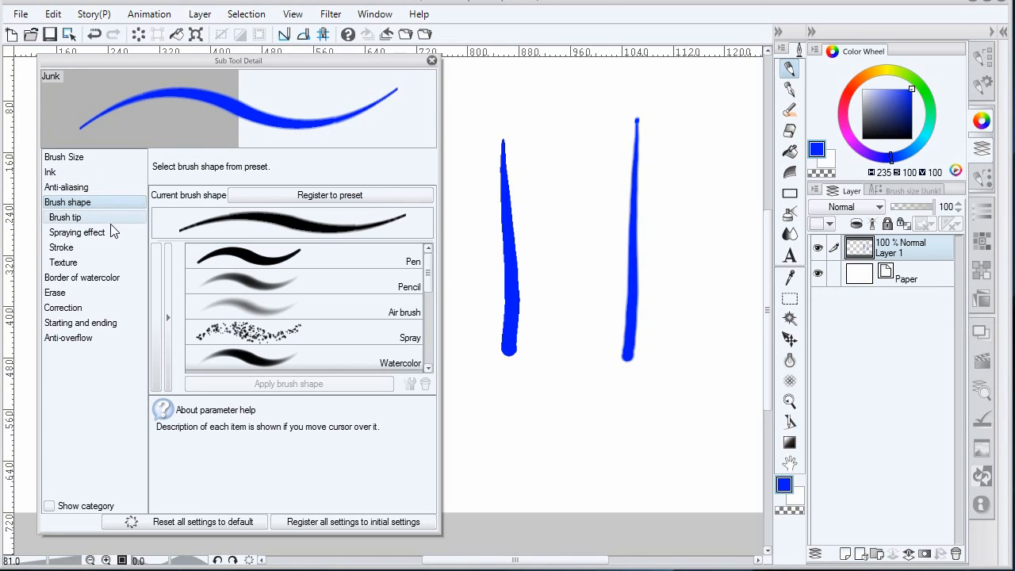
{"action": "left_click", "coordinate": [72, 217]}
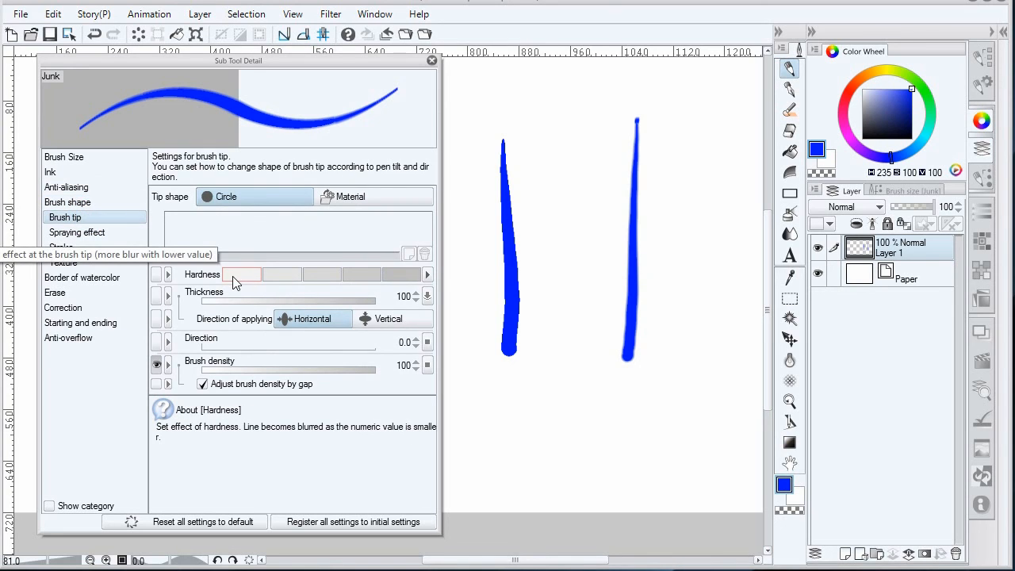
Turn off Anti-aliasing and paint a vertical blue stroke between the two existing strokes on Layer 1
{"action": "left_click", "coordinate": [63, 186]}
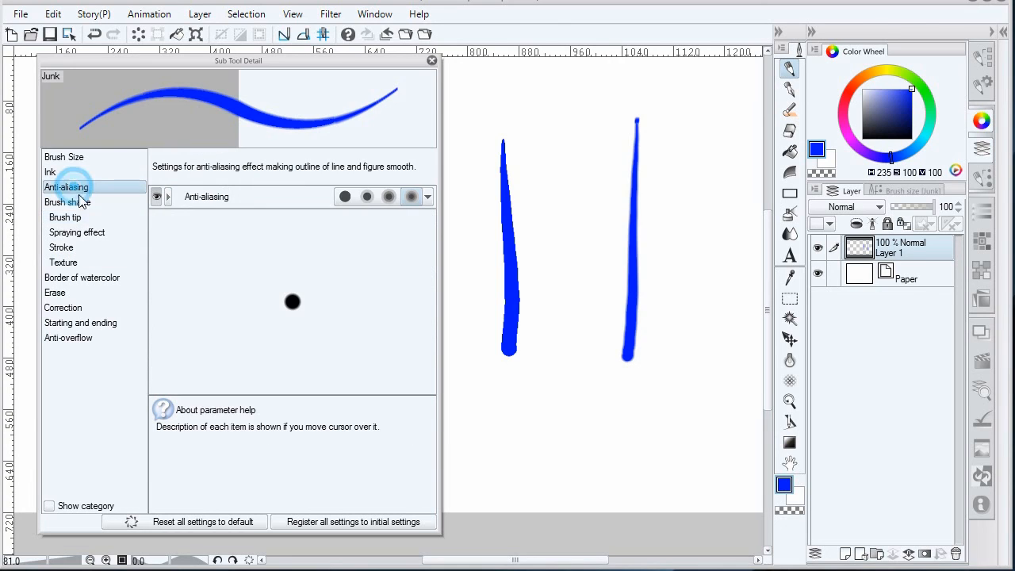
{"action": "left_click", "coordinate": [345, 197]}
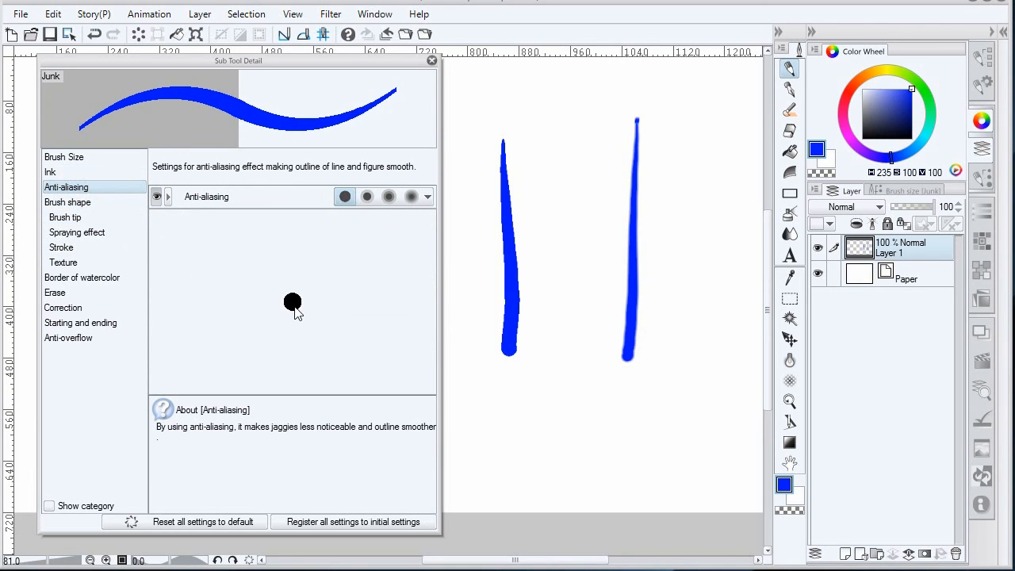
{"action": "left_click_drag", "start_coordinate": [571, 155], "coordinate": [572, 403]}
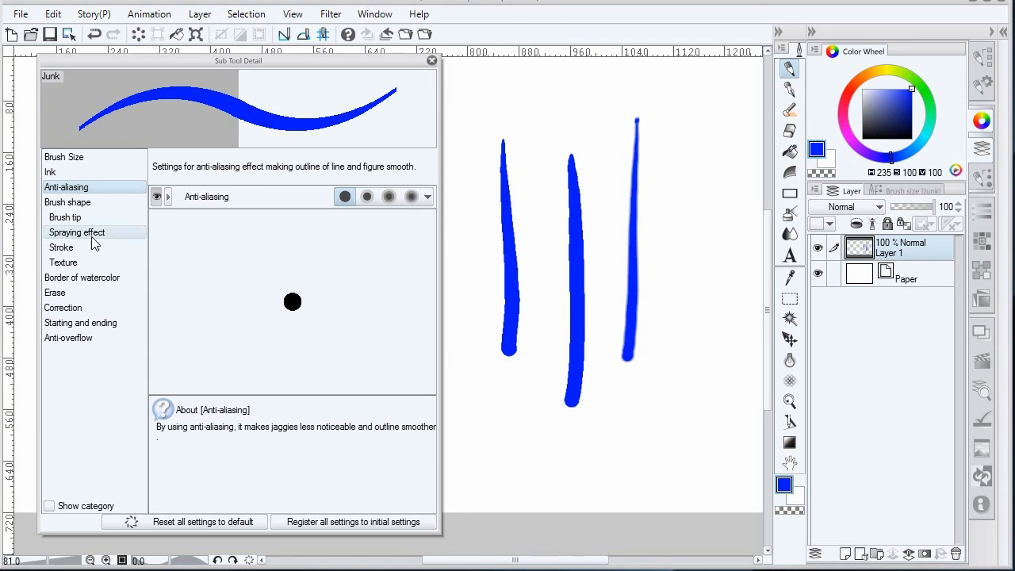
Paint vertical blue strokes with the brush tip's Hardness at the lowest level and at the middle level to compare their blur
{"action": "left_click", "coordinate": [70, 217]}
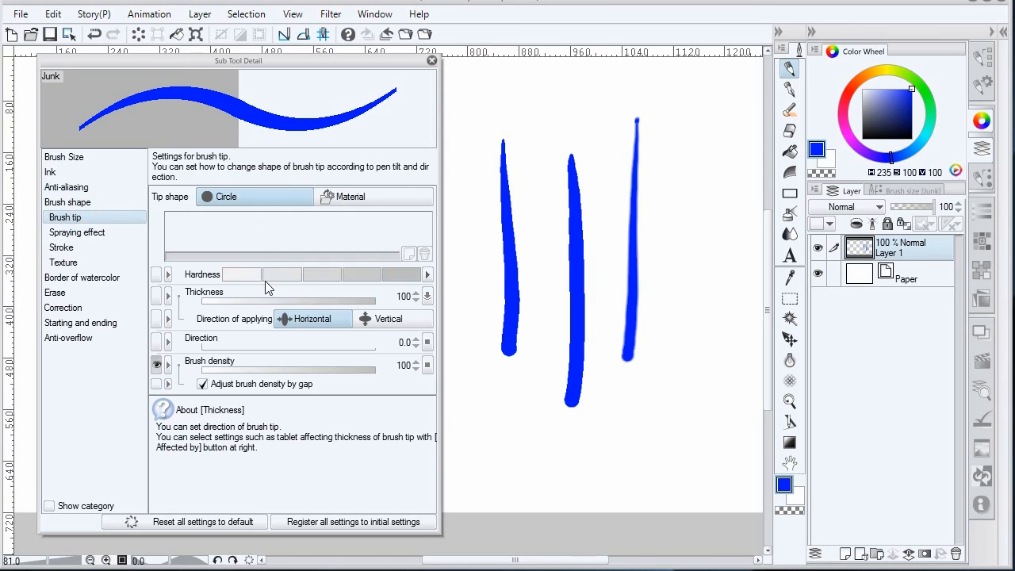
{"action": "left_click", "coordinate": [248, 278]}
{"action": "left_click_drag", "start_coordinate": [678, 140], "coordinate": [673, 436]}
{"action": "left_click_drag", "start_coordinate": [704, 157], "coordinate": [704, 408]}
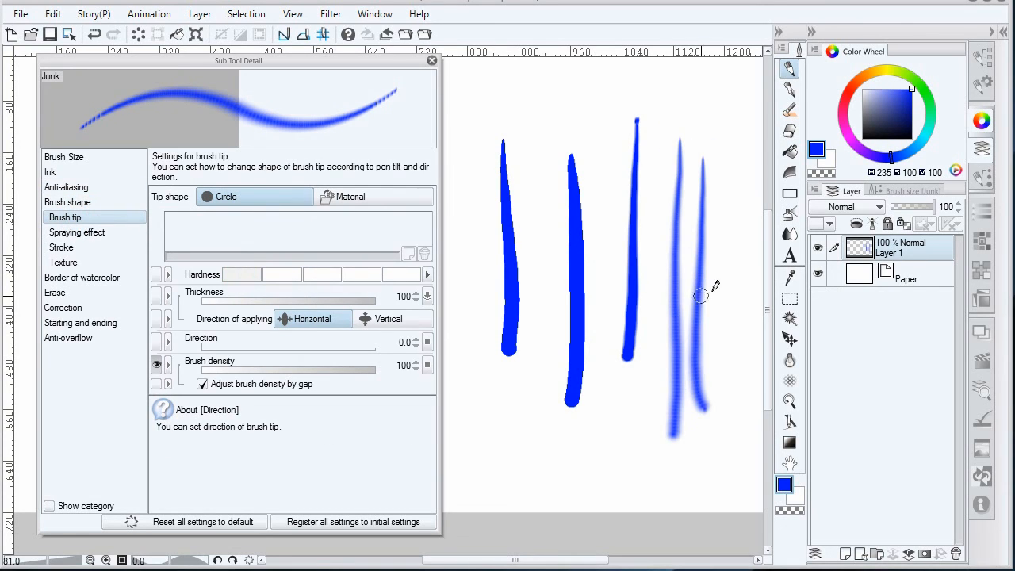
{"action": "left_click", "coordinate": [321, 274]}
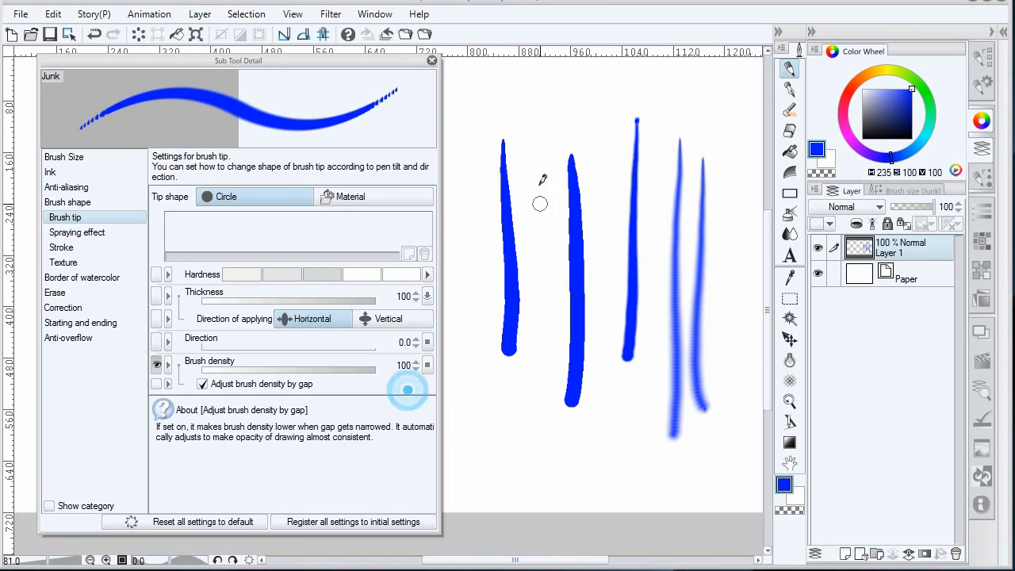
{"action": "left_click_drag", "start_coordinate": [533, 137], "coordinate": [526, 454]}
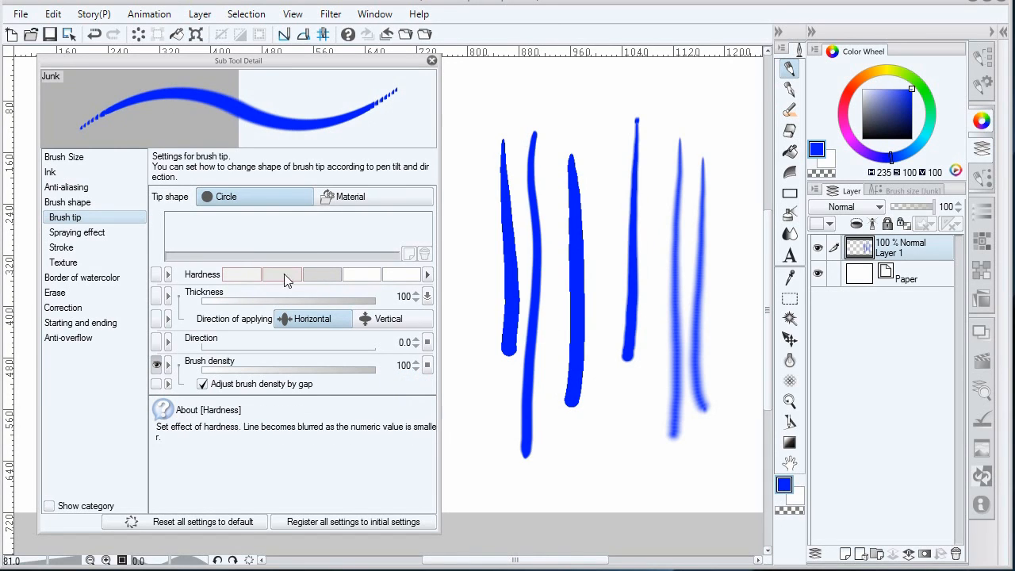
Set Anti-aliasing to the strongest level and paint another vertical blue stroke beside the existing ones
{"action": "left_click", "coordinate": [66, 187]}
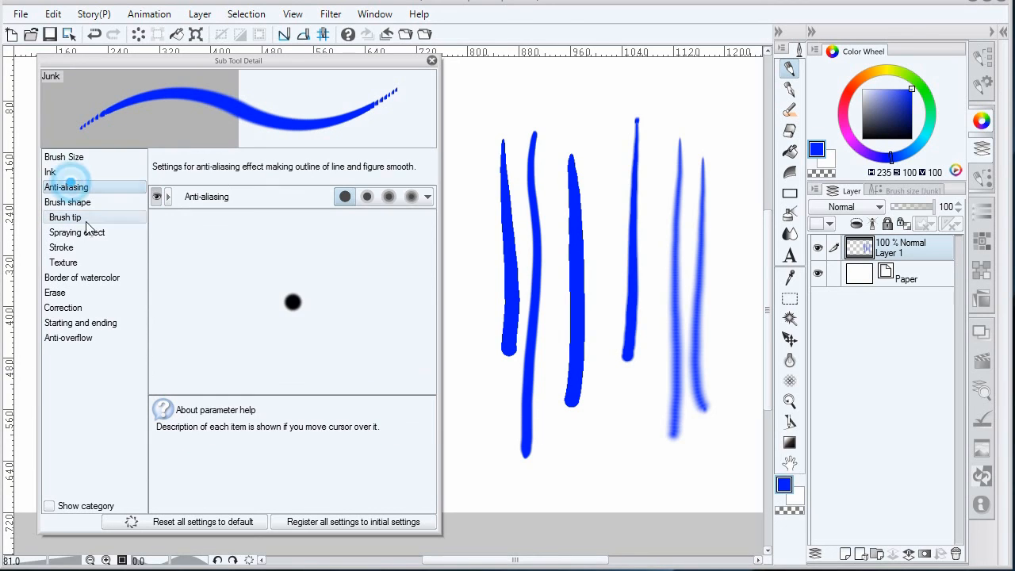
{"action": "left_click", "coordinate": [410, 196]}
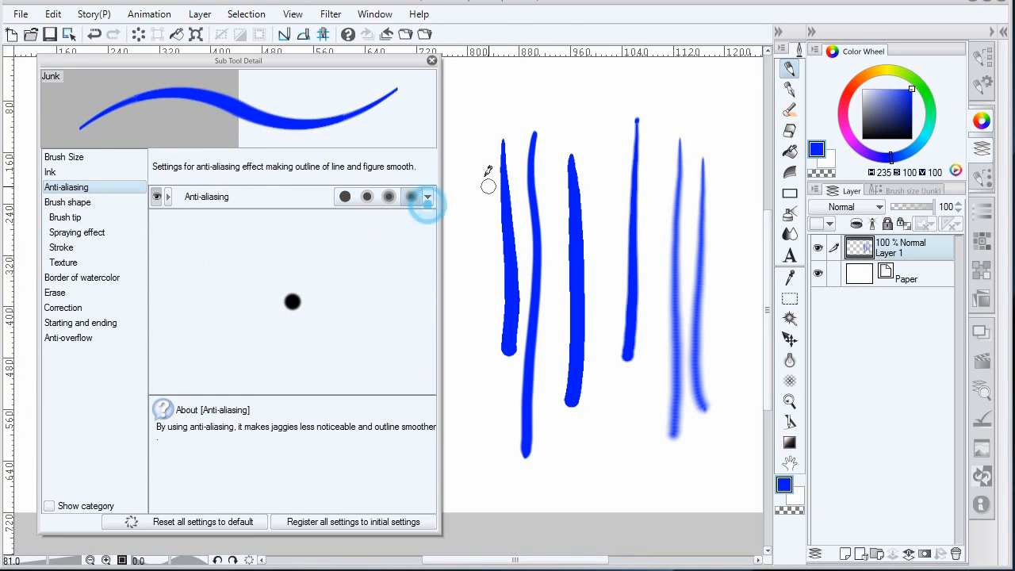
{"action": "left_click_drag", "start_coordinate": [465, 131], "coordinate": [472, 424]}
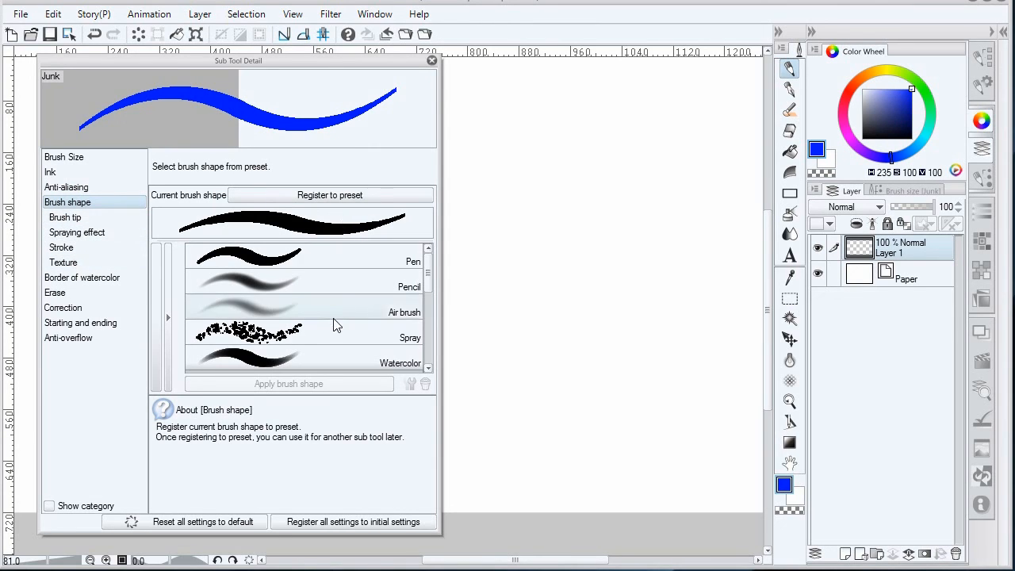
Look through the Brush shape presets and the Brush tip, Spraying effect, Stroke and Texture settings
{"action": "left_click_drag", "start_coordinate": [428, 277], "coordinate": [430, 343]}
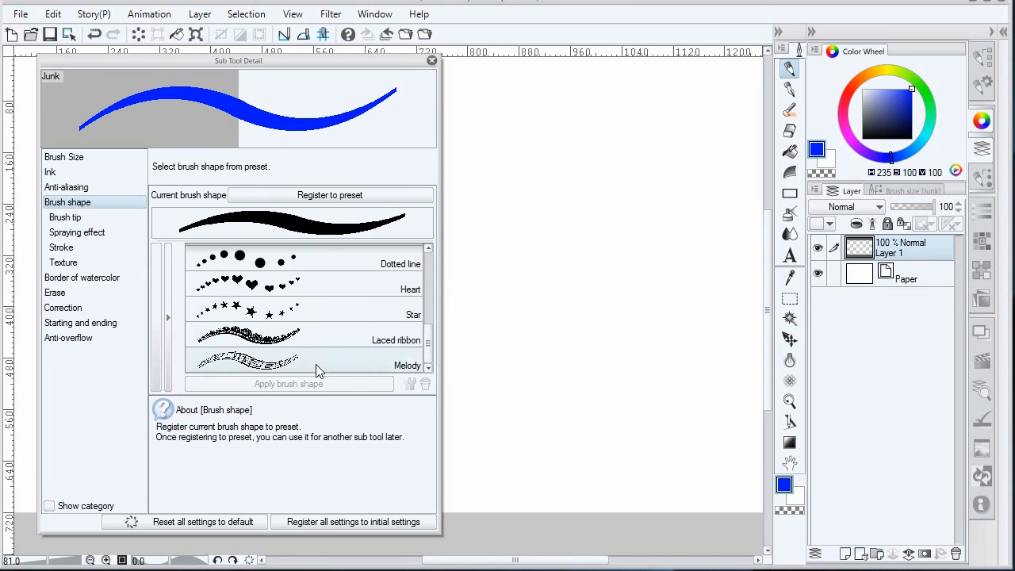
{"action": "left_click_drag", "start_coordinate": [425, 346], "coordinate": [428, 267]}
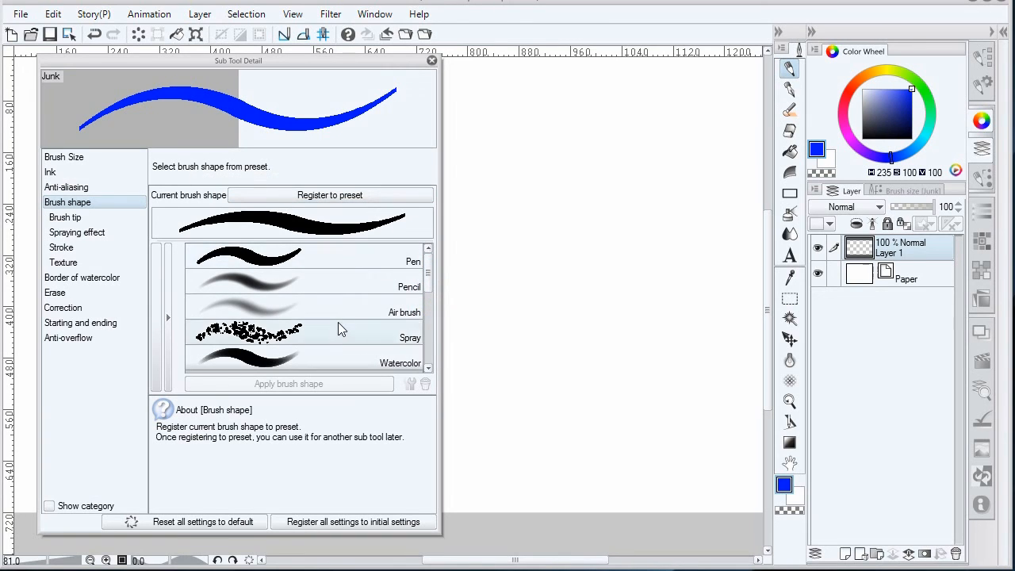
{"action": "left_click", "coordinate": [325, 283]}
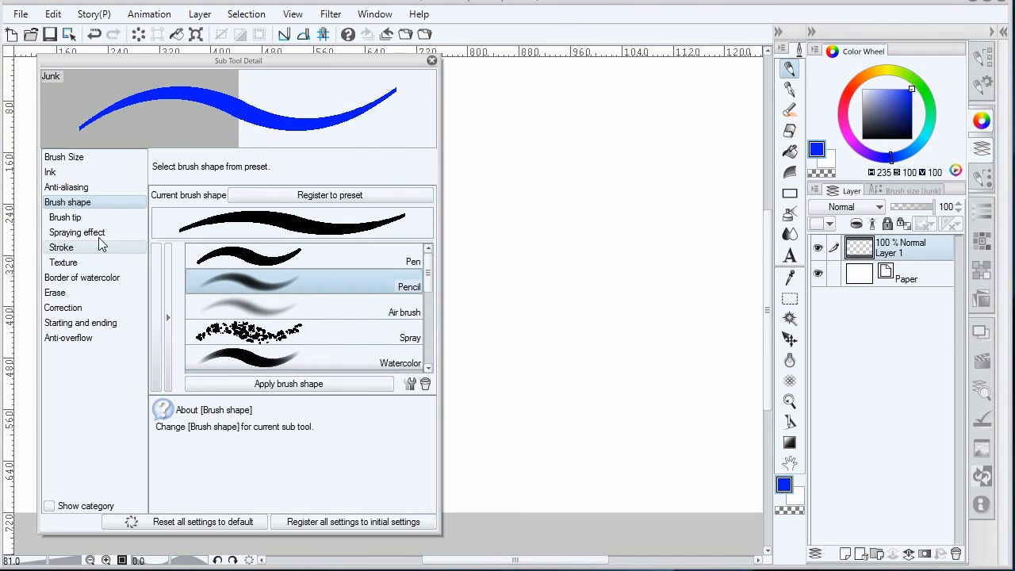
{"action": "left_click", "coordinate": [65, 218]}
{"action": "left_click", "coordinate": [68, 247]}
{"action": "left_click", "coordinate": [67, 262]}
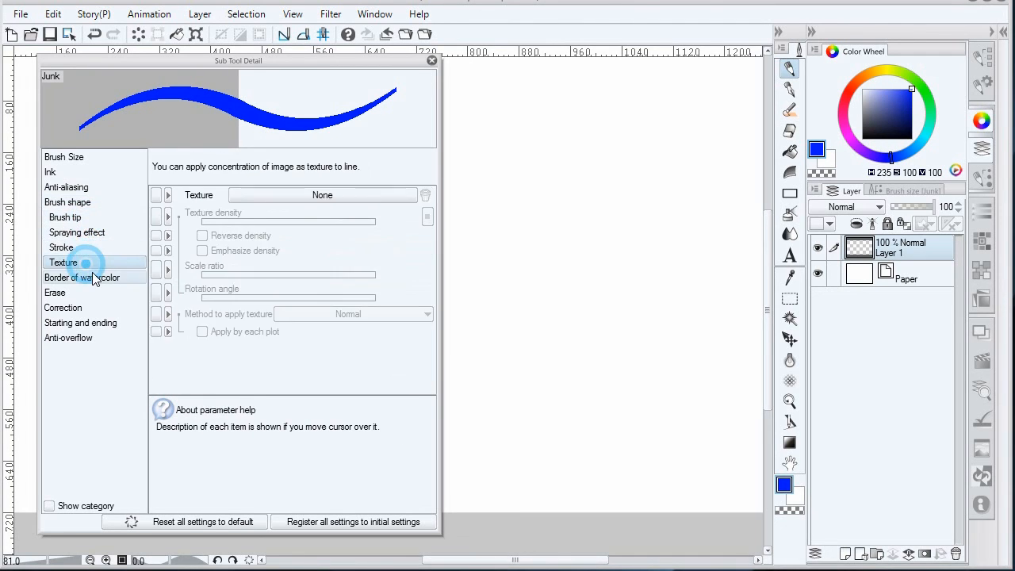
{"action": "left_click", "coordinate": [92, 218]}
{"action": "left_click", "coordinate": [93, 233]}
{"action": "left_click", "coordinate": [67, 202]}
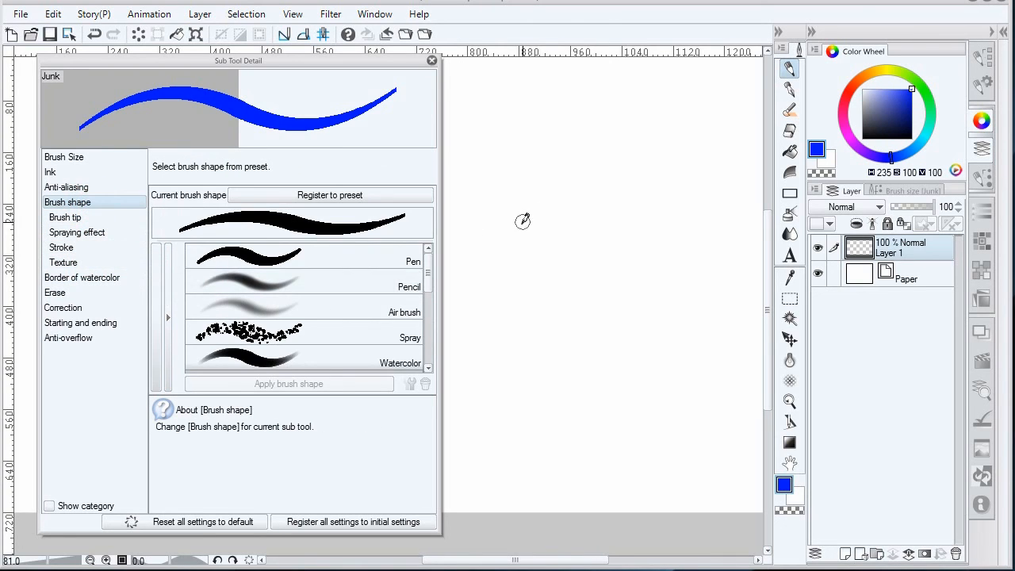
Apply the Pencil brush shape preset and paint a blue zigzag down the empty canvas
{"action": "left_click", "coordinate": [362, 285]}
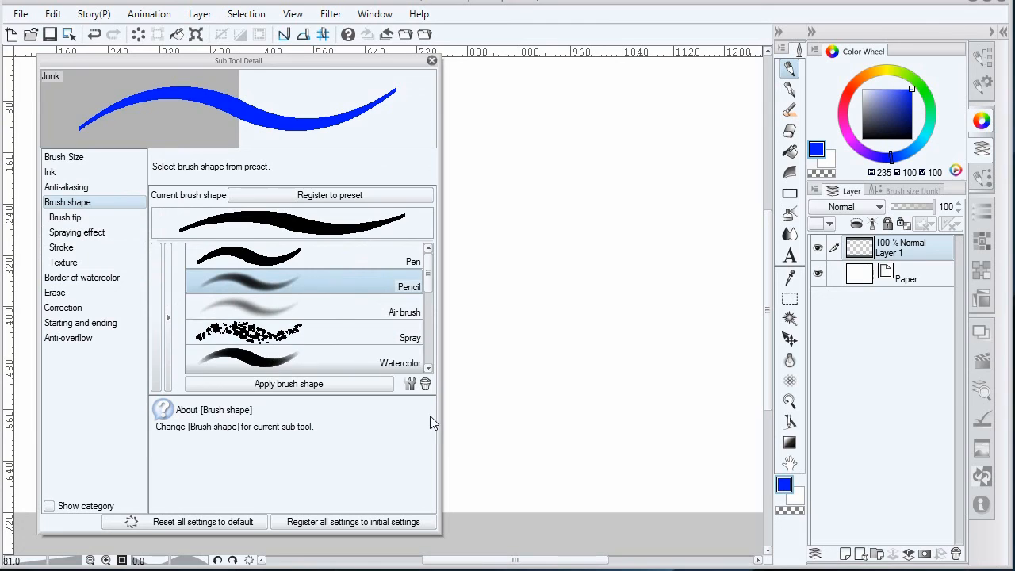
{"action": "left_click", "coordinate": [357, 383]}
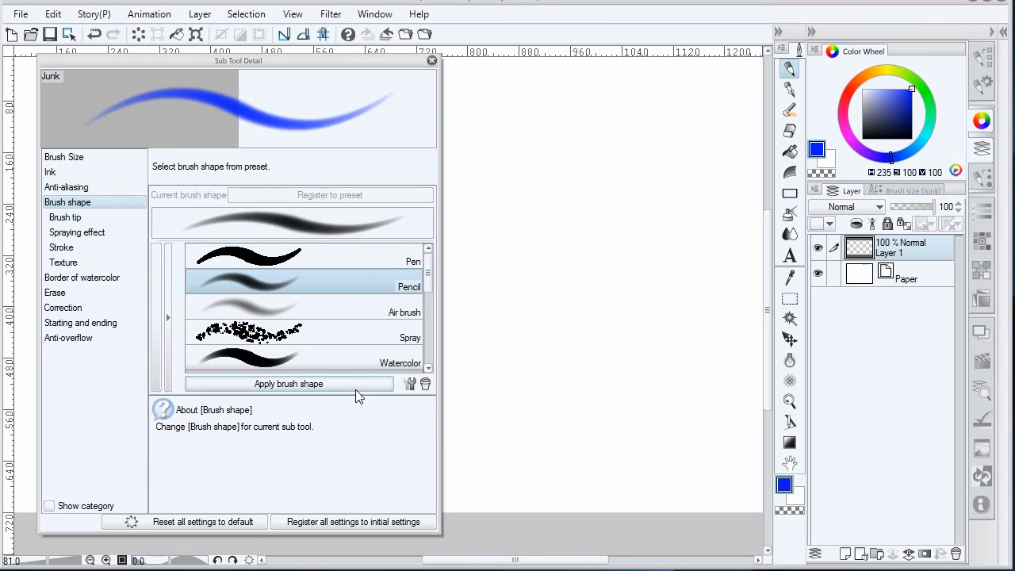
{"action": "mouse_move", "coordinate": [489, 227]}
{"action": "left_mouse_down"}
{"action": "mouse_move", "coordinate": [591, 210]}
{"action": "mouse_move", "coordinate": [560, 370]}
{"action": "mouse_move", "coordinate": [592, 430]}
{"action": "left_mouse_up"}
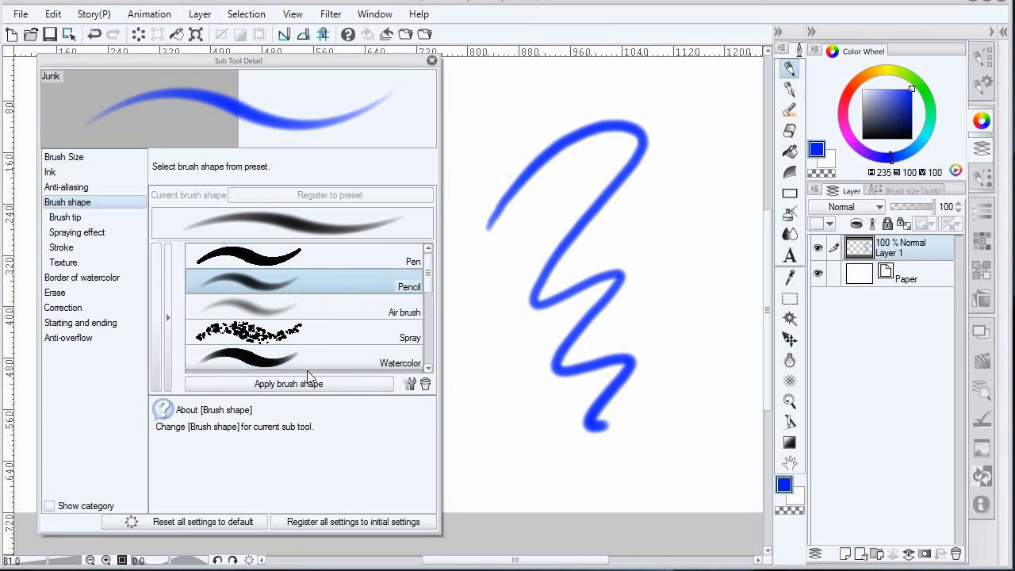
Apply the Pen brush shape preset and paint a second blue zigzag beside the Pencil one
{"action": "left_click", "coordinate": [317, 256]}
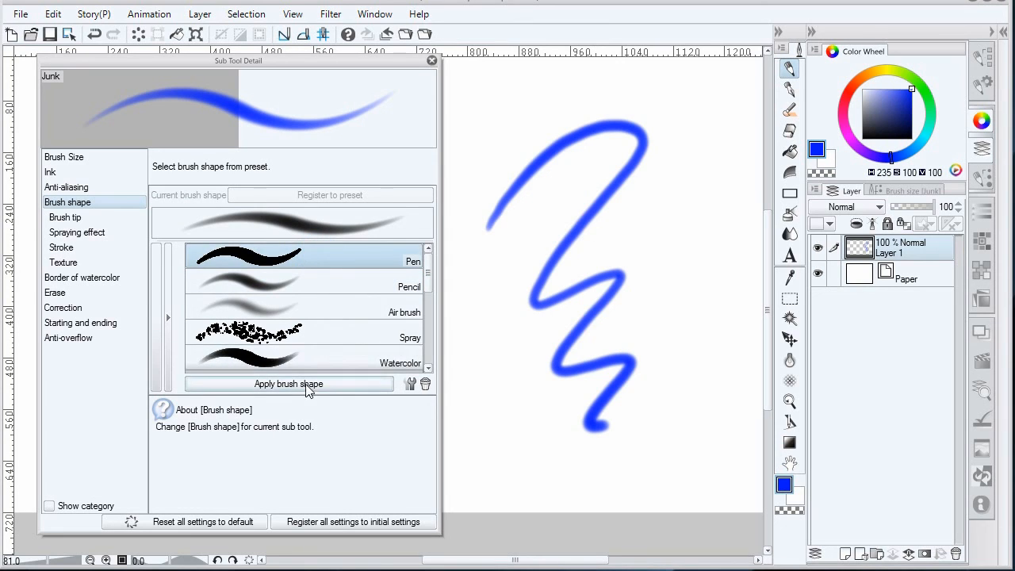
{"action": "left_click", "coordinate": [308, 386]}
{"action": "mouse_move", "coordinate": [635, 207]}
{"action": "left_mouse_down"}
{"action": "mouse_move", "coordinate": [678, 166]}
{"action": "mouse_move", "coordinate": [706, 310]}
{"action": "mouse_move", "coordinate": [681, 432]}
{"action": "left_mouse_up"}
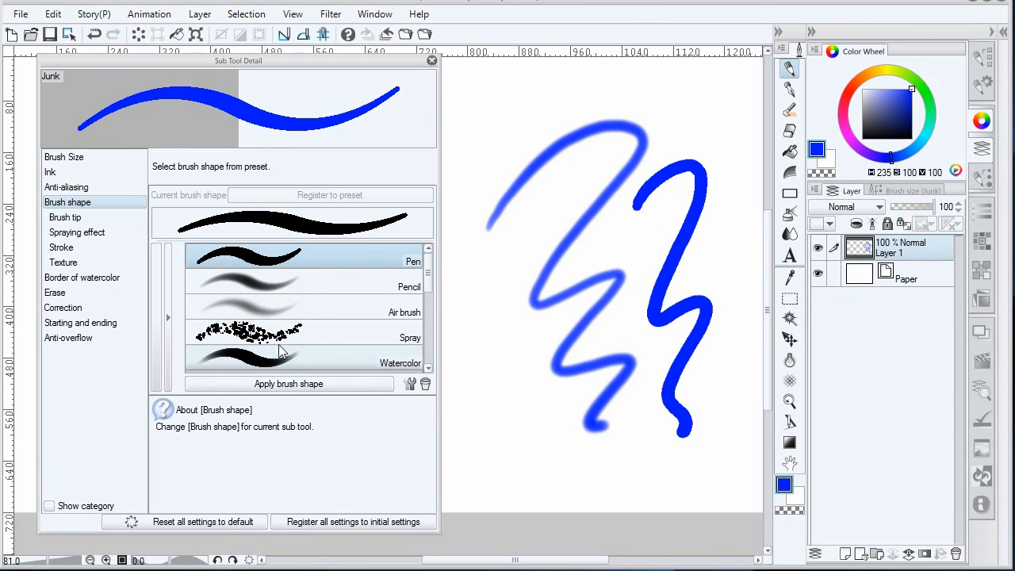
Apply the Bumpy brush shape preset and paint a winding line beside the Pencil zigzag
{"action": "left_click_drag", "start_coordinate": [426, 282], "coordinate": [416, 343]}
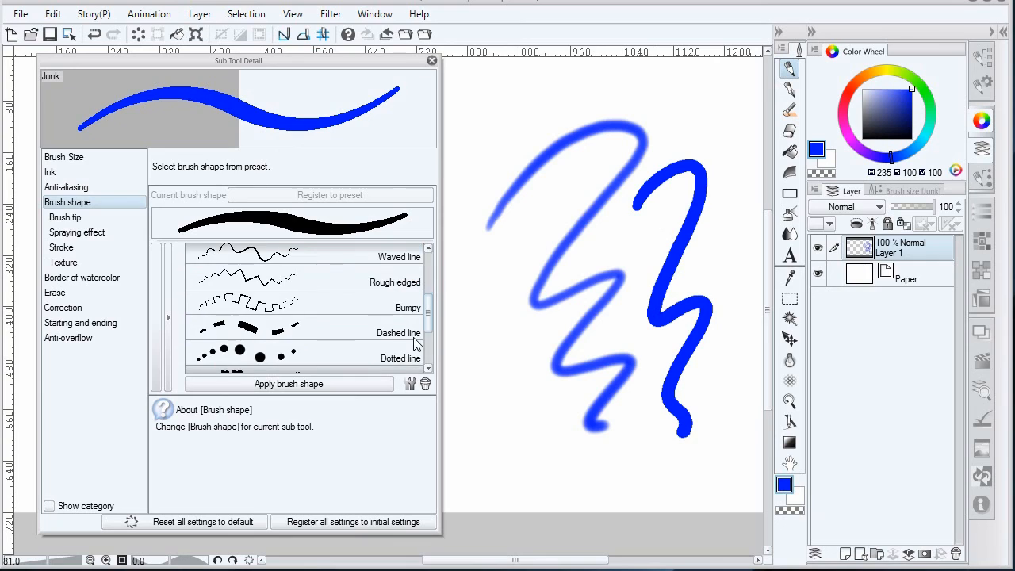
{"action": "scroll", "coordinate": [357, 317], "scroll_direction": "down", "scroll_amount": 2}
{"action": "left_click", "coordinate": [272, 256]}
{"action": "left_click", "coordinate": [325, 384]}
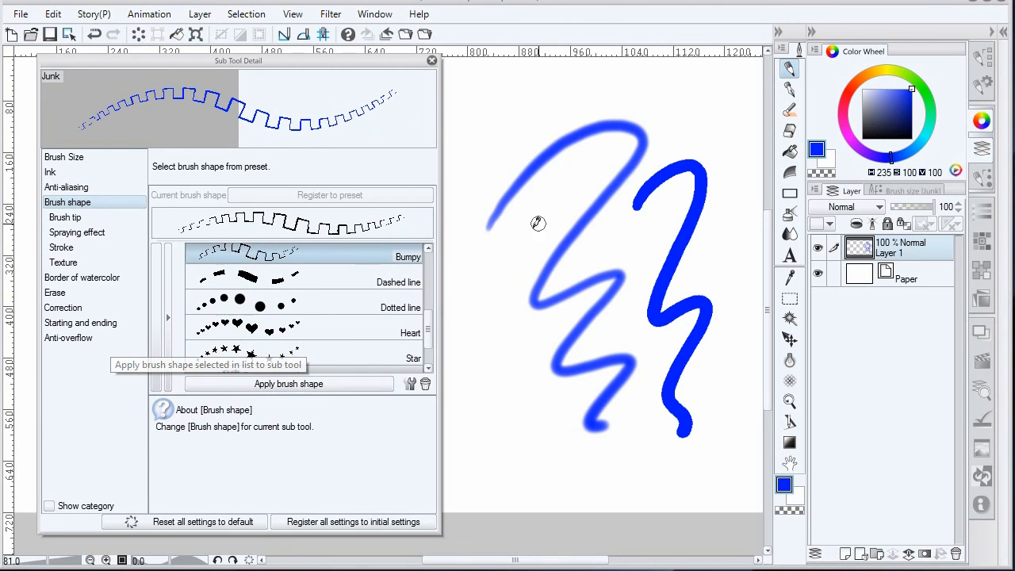
{"action": "mouse_move", "coordinate": [517, 251]}
{"action": "left_mouse_down"}
{"action": "mouse_move", "coordinate": [487, 393]}
{"action": "mouse_move", "coordinate": [512, 450]}
{"action": "mouse_move", "coordinate": [555, 484]}
{"action": "left_mouse_up"}
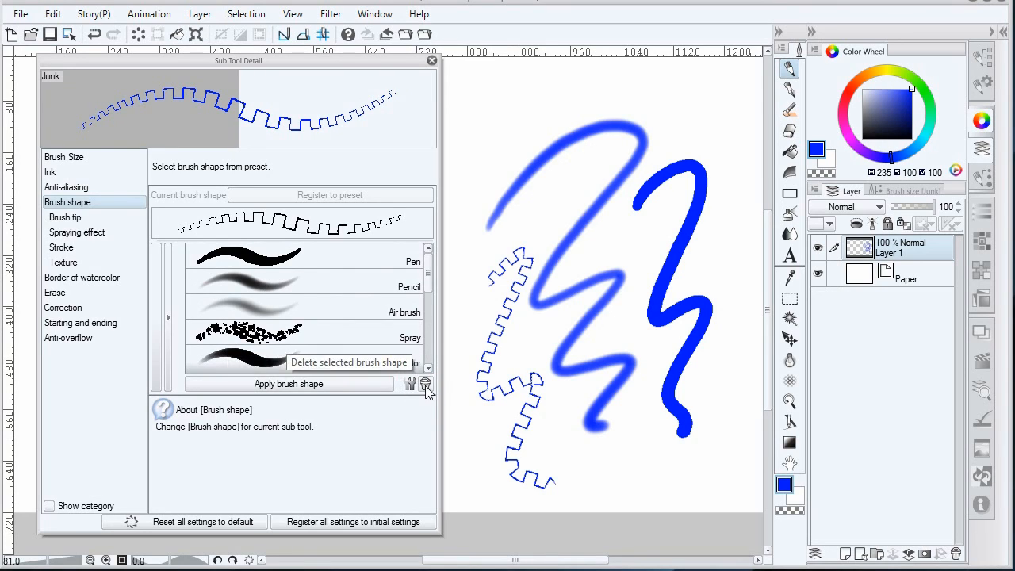
Set the Bumpy brush tip's Thickness to 56 and review the modified shape in the Brush shape settings
{"action": "left_click", "coordinate": [66, 217]}
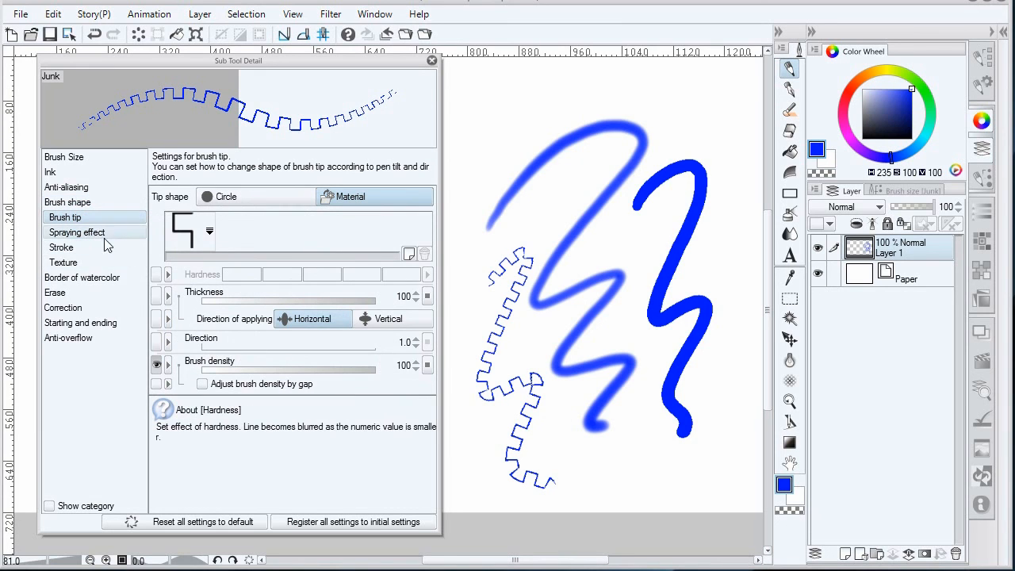
{"action": "left_click_drag", "start_coordinate": [369, 303], "coordinate": [298, 302]}
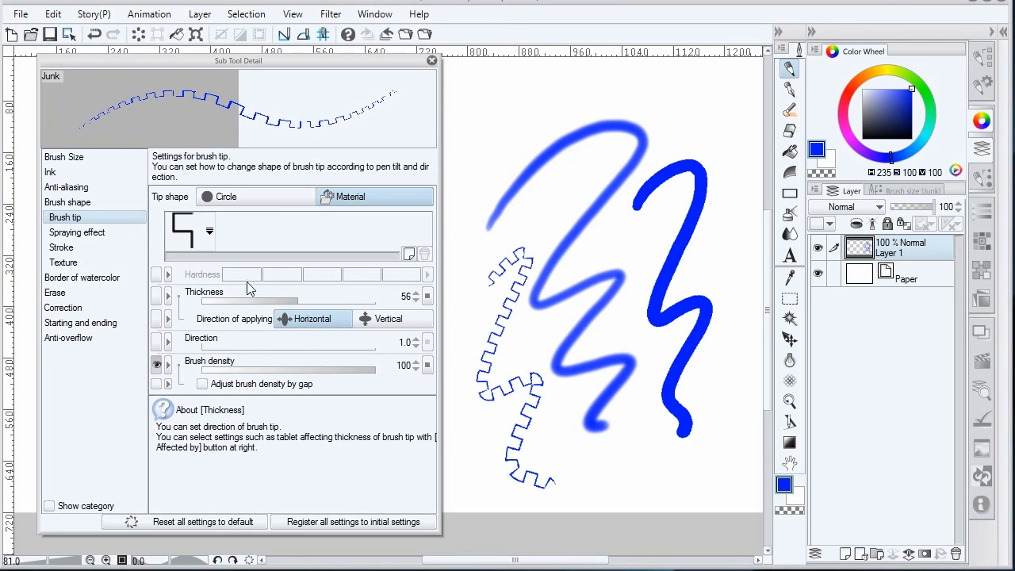
{"action": "left_click", "coordinate": [71, 202]}
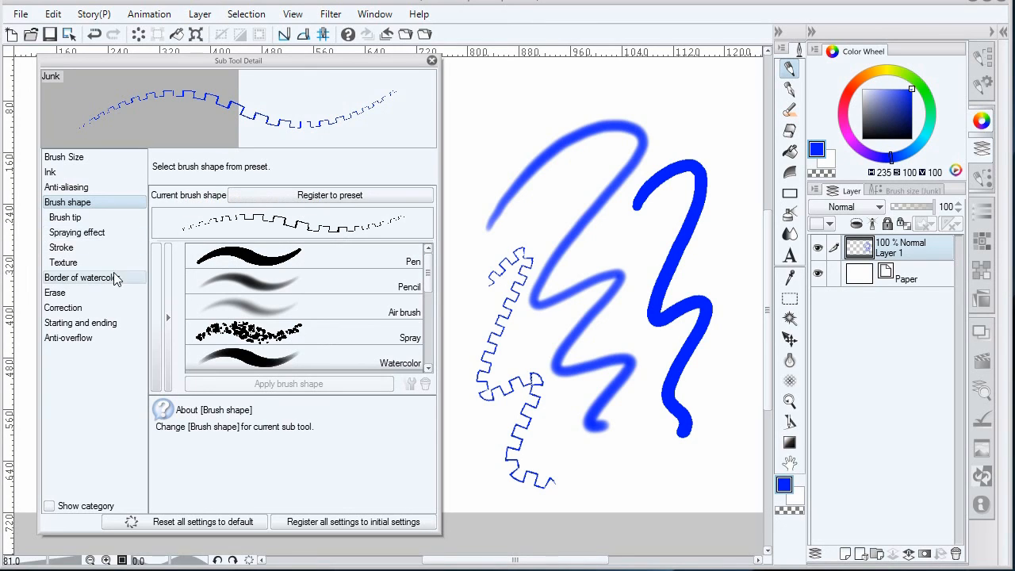
Apply the Pen brush shape preset again and set Anti-aliasing to the strongest level
{"action": "double_click", "coordinate": [336, 252]}
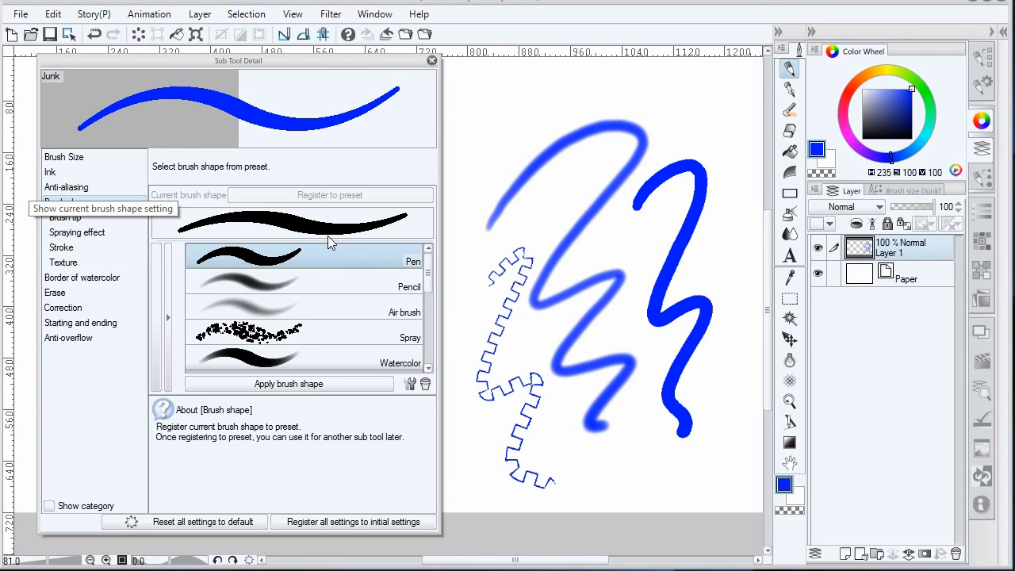
{"action": "left_click", "coordinate": [71, 187]}
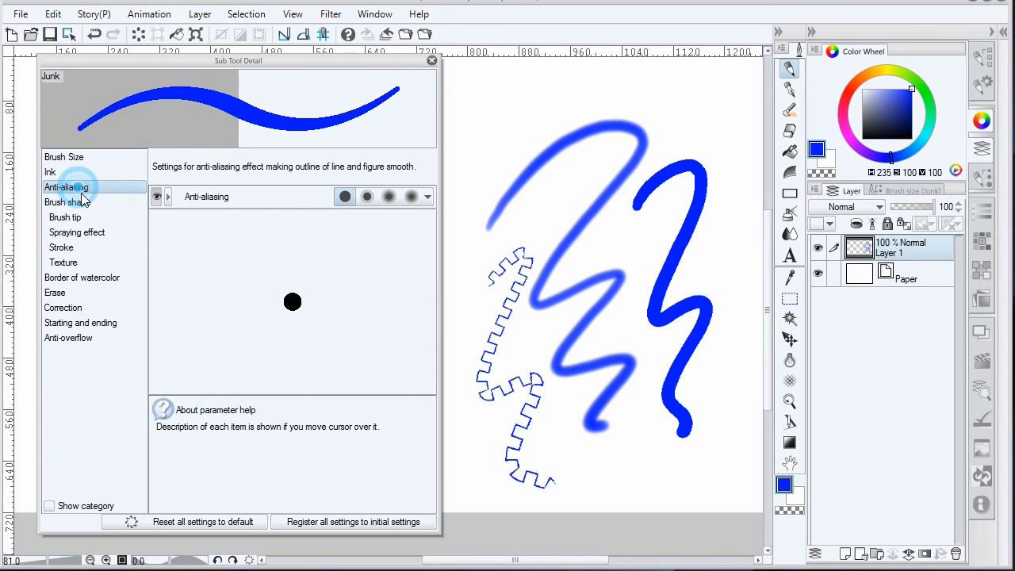
{"action": "left_click", "coordinate": [410, 197]}
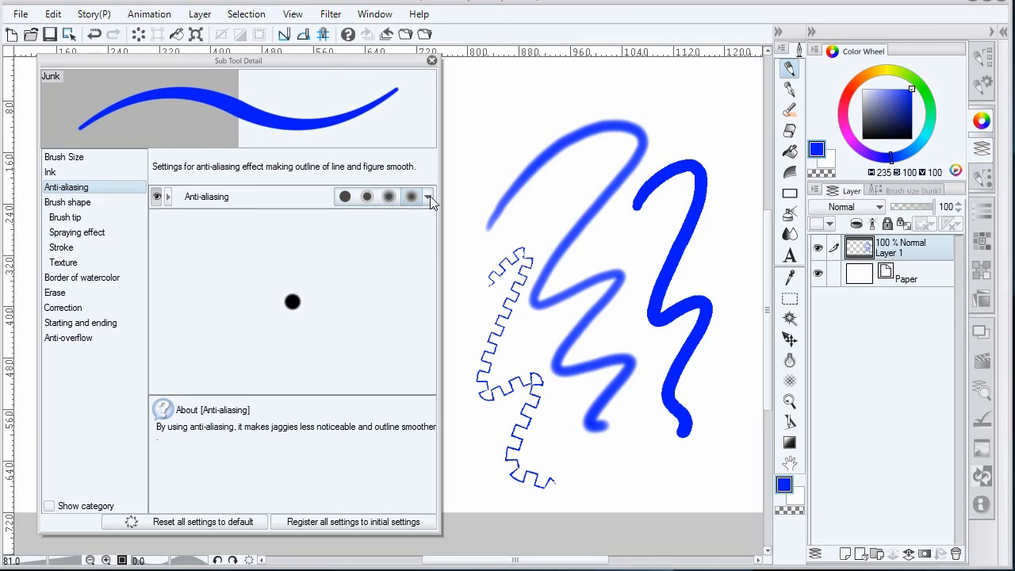
{"action": "left_click", "coordinate": [86, 206]}
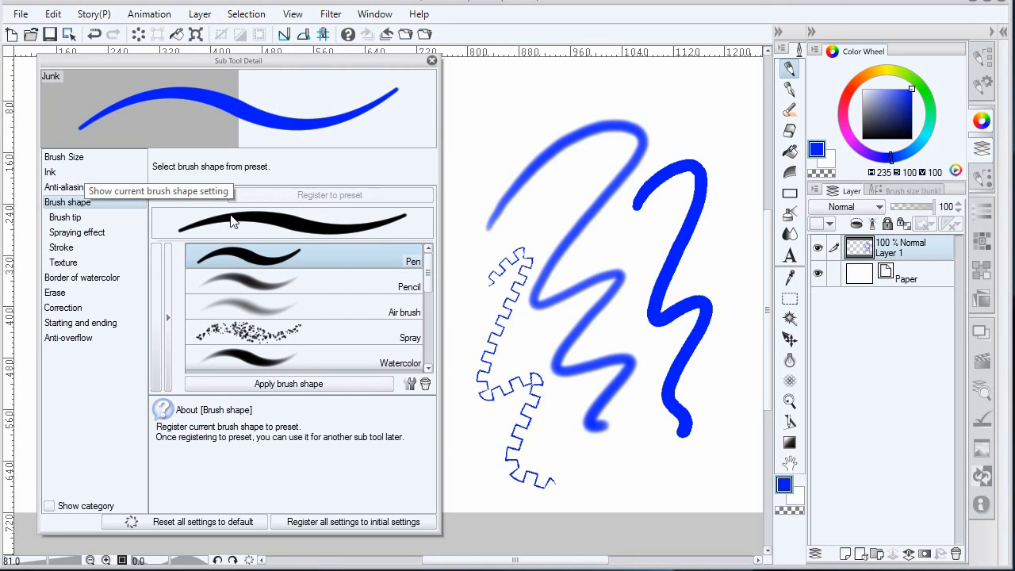
{"action": "left_click", "coordinate": [67, 188]}
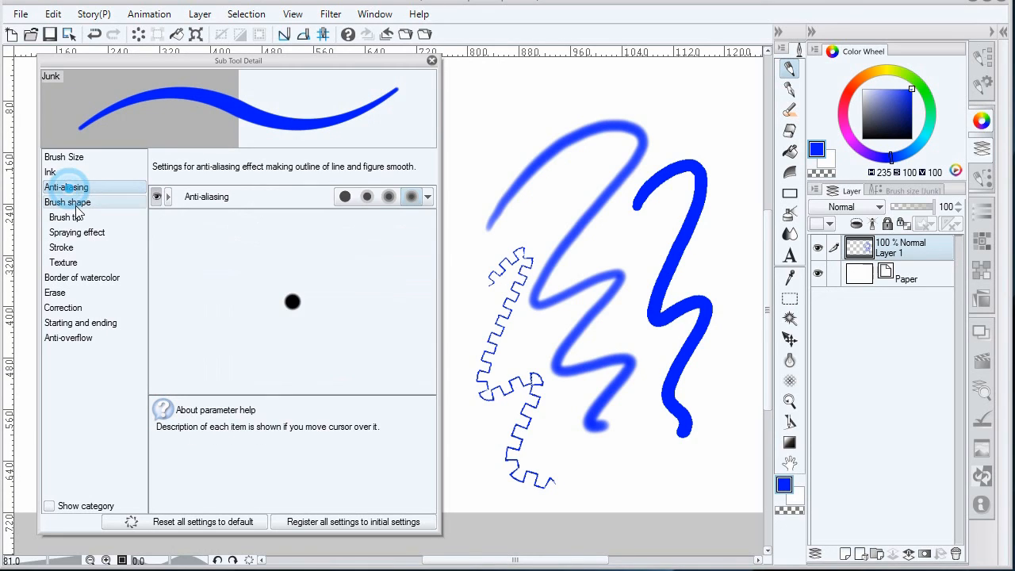
Turn anti-aliasing off for the Junk pencil, check its brush shape presets, and open the brush tip settings
{"action": "left_click", "coordinate": [342, 196]}
{"action": "left_click", "coordinate": [67, 202]}
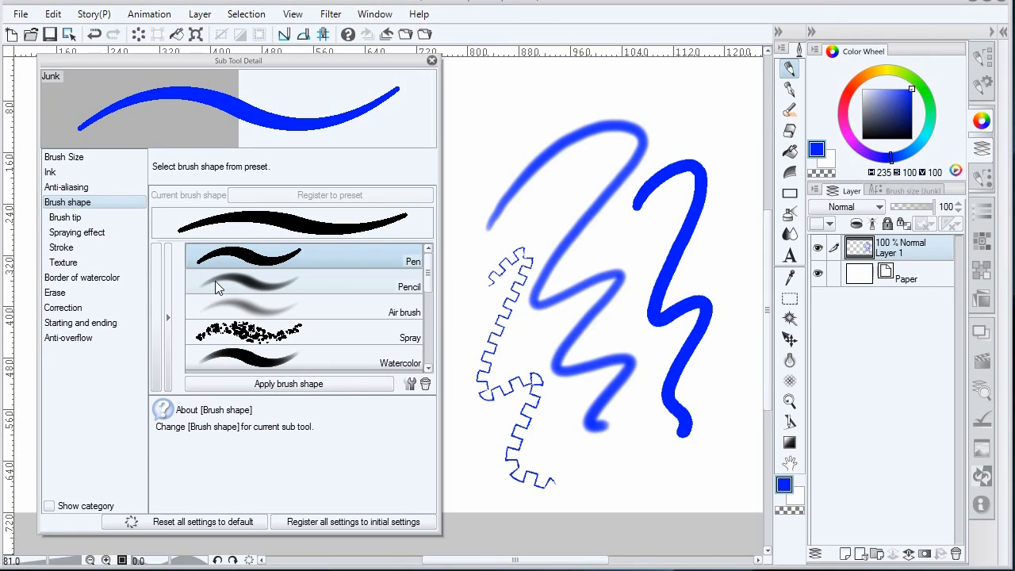
{"action": "left_click", "coordinate": [65, 218]}
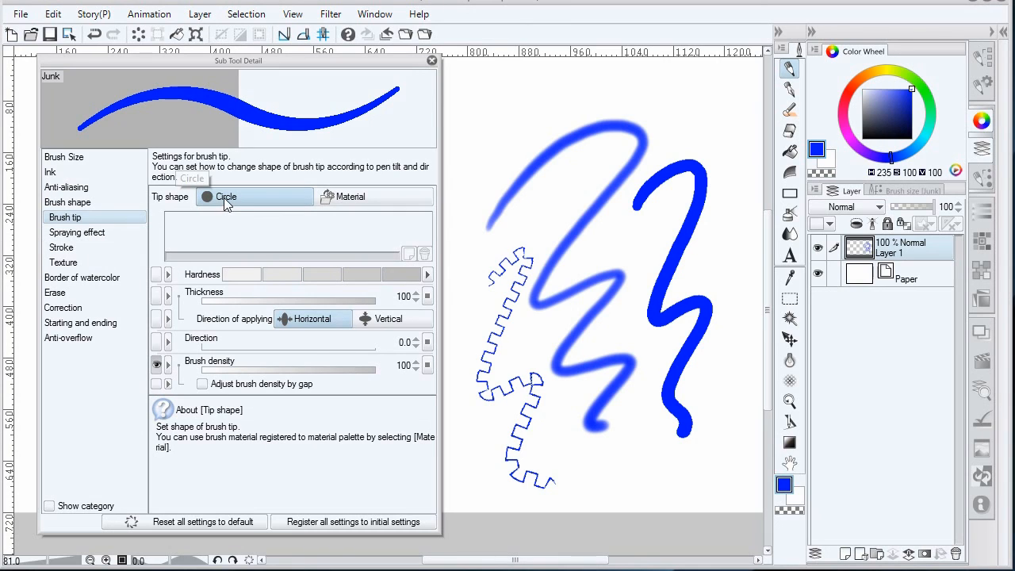
Switch the tip shape to Material and browse the available brush tip shape images without choosing one
{"action": "left_click", "coordinate": [350, 198]}
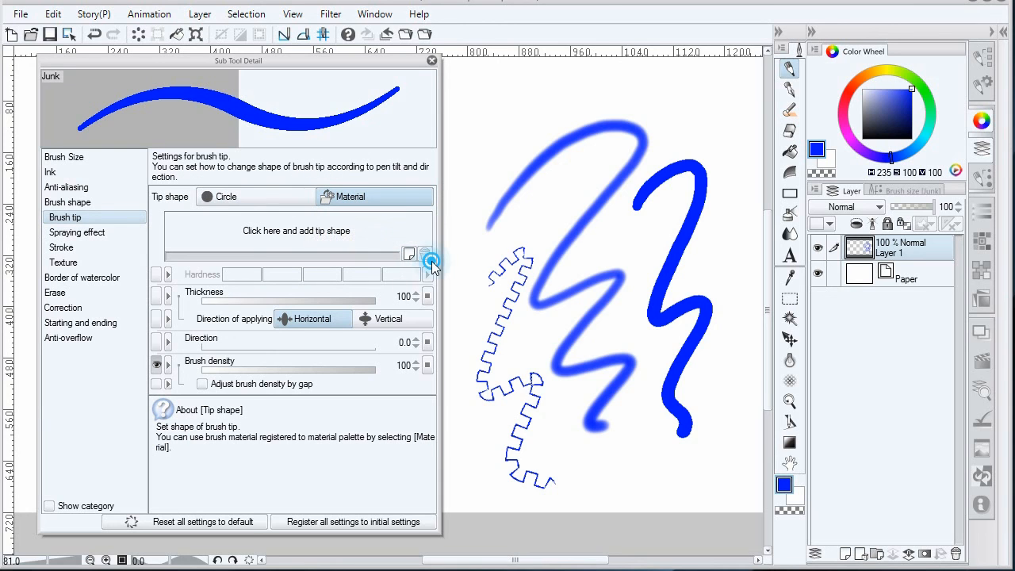
{"action": "left_click", "coordinate": [410, 255]}
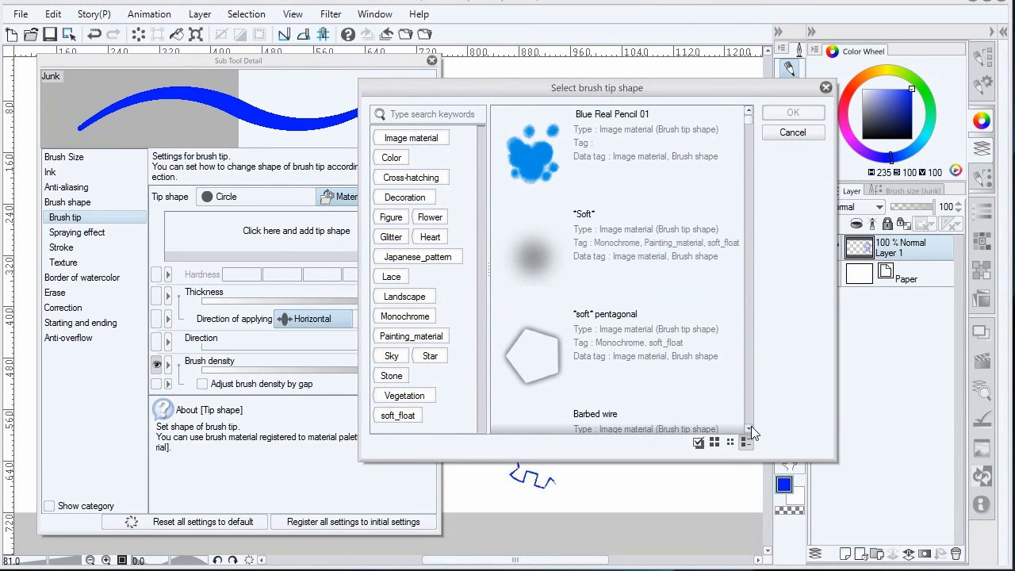
{"action": "left_click_drag", "start_coordinate": [749, 429], "coordinate": [750, 429]}
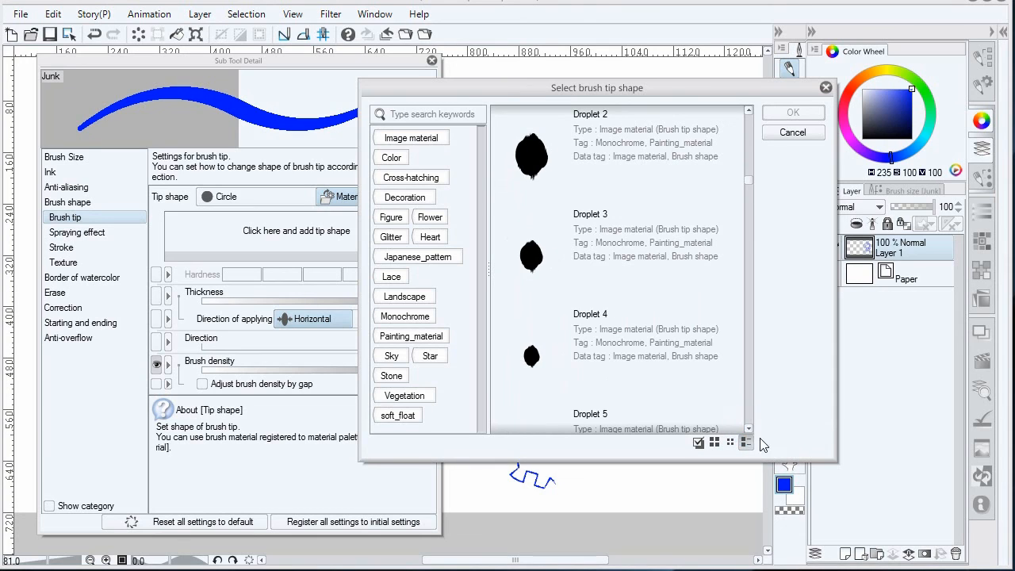
{"action": "left_click", "coordinate": [797, 133]}
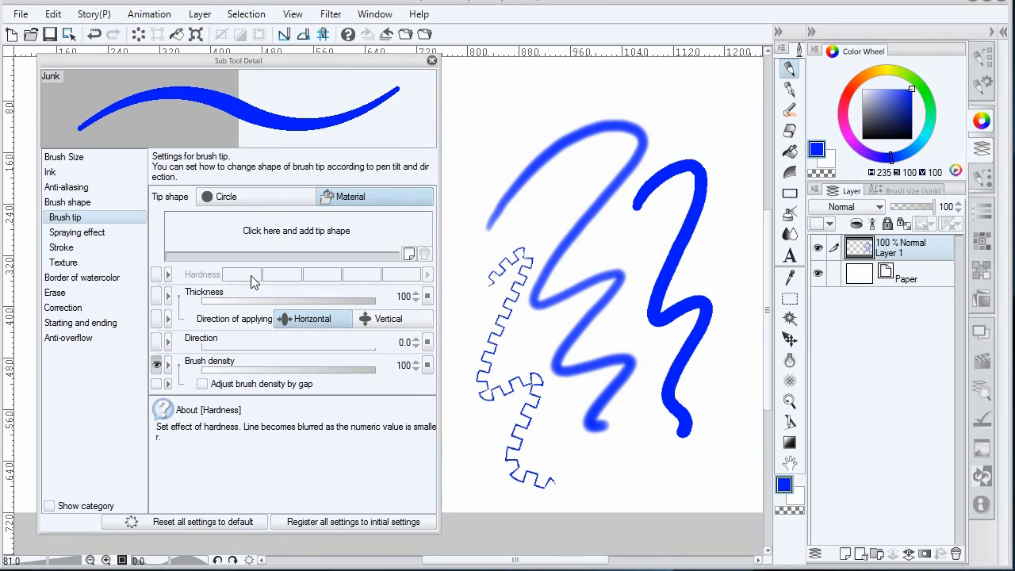
Clear the test strokes from Layer 1 and paint one long vertical blue line
{"action": "left_click", "coordinate": [138, 34]}
{"action": "left_click_drag", "start_coordinate": [492, 111], "coordinate": [497, 401]}
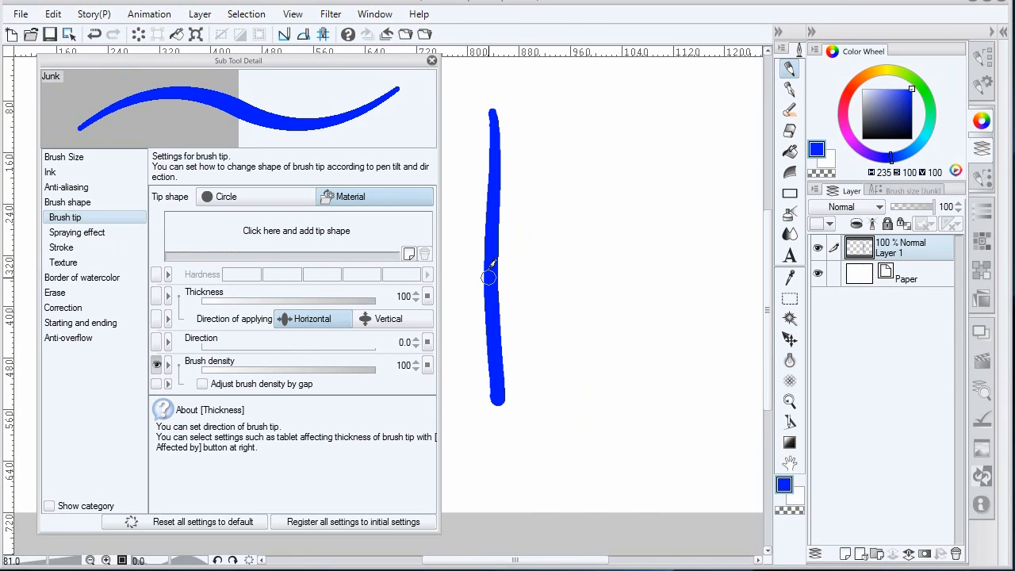
{"action": "left_click", "coordinate": [410, 298]}
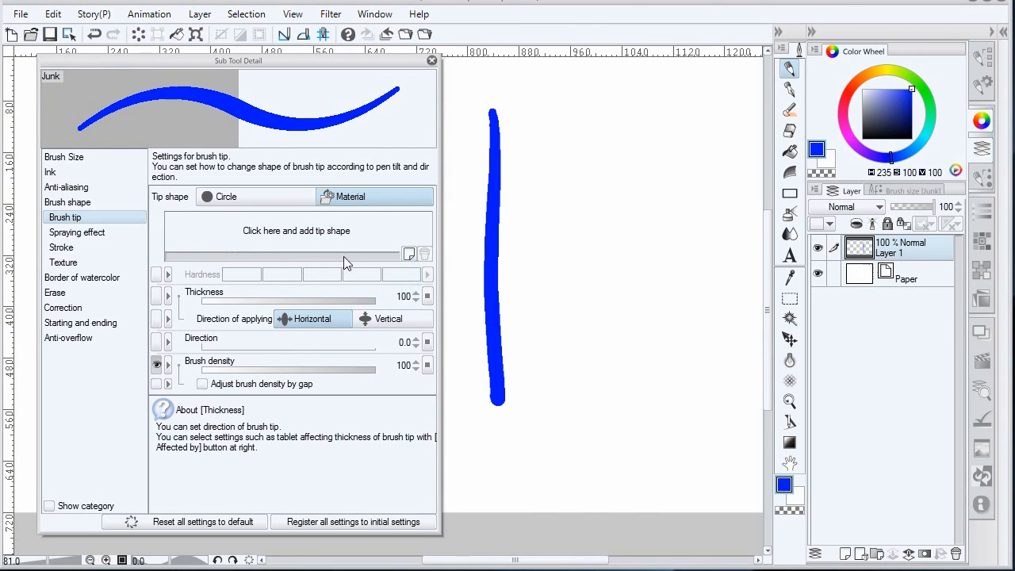
Restore the Circle tip shape and paint vertical lines comparing the softest and middle Hardness levels
{"action": "left_click", "coordinate": [313, 203]}
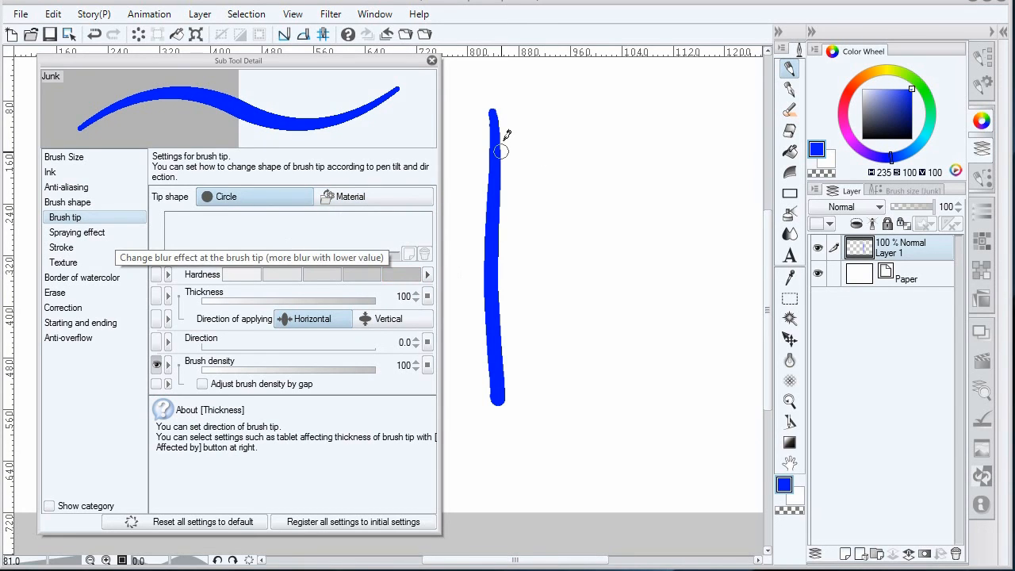
{"action": "left_click", "coordinate": [259, 273]}
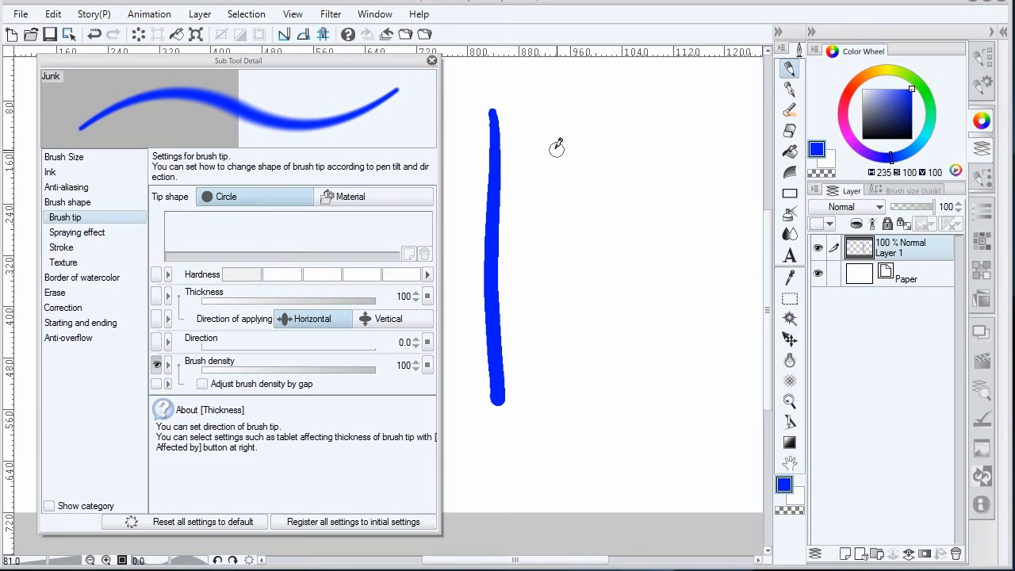
{"action": "left_click_drag", "start_coordinate": [557, 107], "coordinate": [555, 427]}
{"action": "left_click_drag", "start_coordinate": [598, 103], "coordinate": [598, 396]}
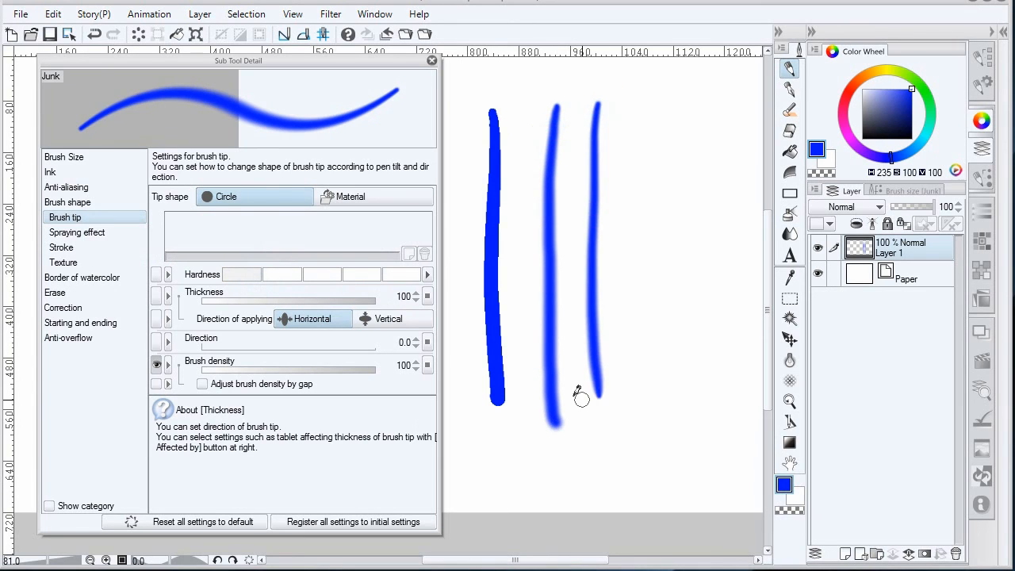
{"action": "left_click", "coordinate": [313, 274]}
{"action": "left_click_drag", "start_coordinate": [647, 103], "coordinate": [641, 431]}
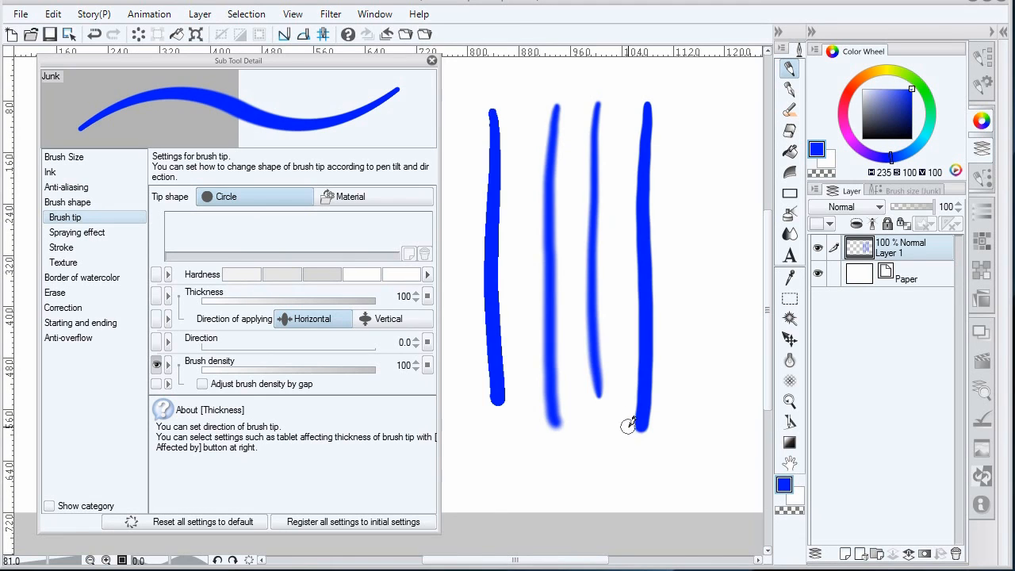
Clear the layer, set the tip Thickness to 27, and paint angular strokes with Horizontal and Vertical as the direction of applying
{"action": "key", "text": "Delete"}
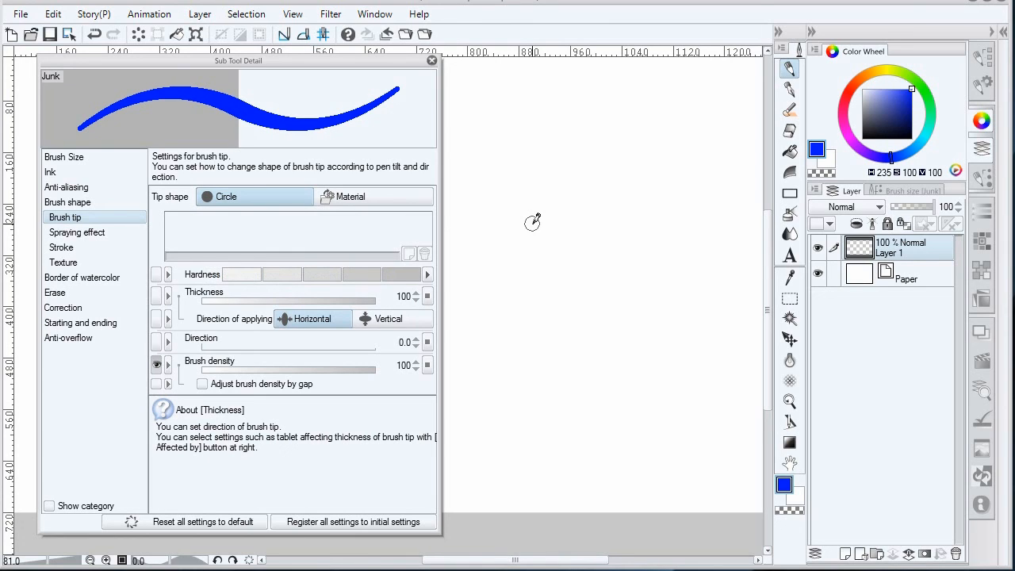
{"action": "left_click_drag", "start_coordinate": [376, 301], "coordinate": [248, 301]}
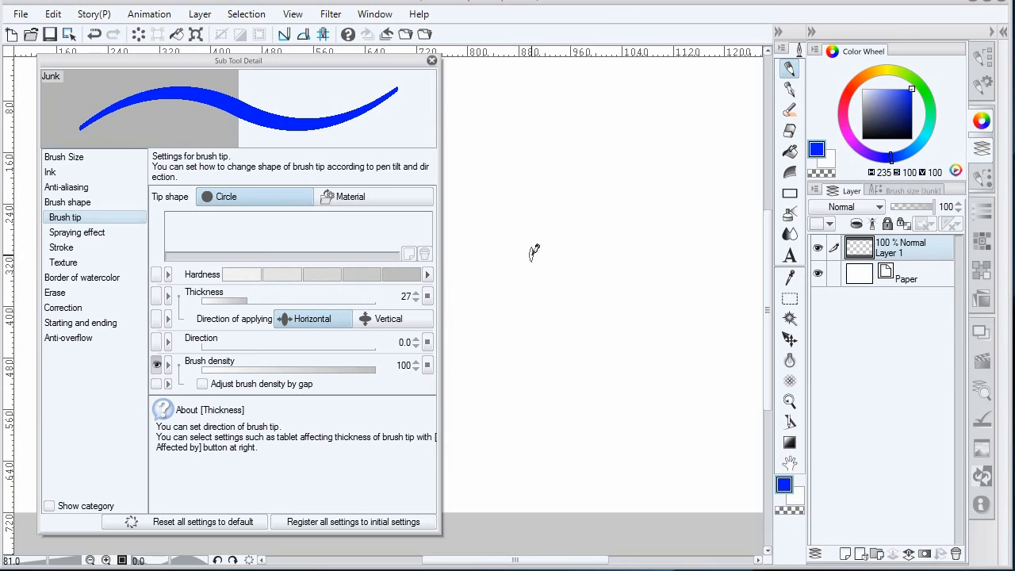
{"action": "mouse_move", "coordinate": [531, 244]}
{"action": "left_mouse_down"}
{"action": "mouse_move", "coordinate": [532, 269]}
{"action": "mouse_move", "coordinate": [555, 276]}
{"action": "mouse_move", "coordinate": [603, 210]}
{"action": "left_mouse_up"}
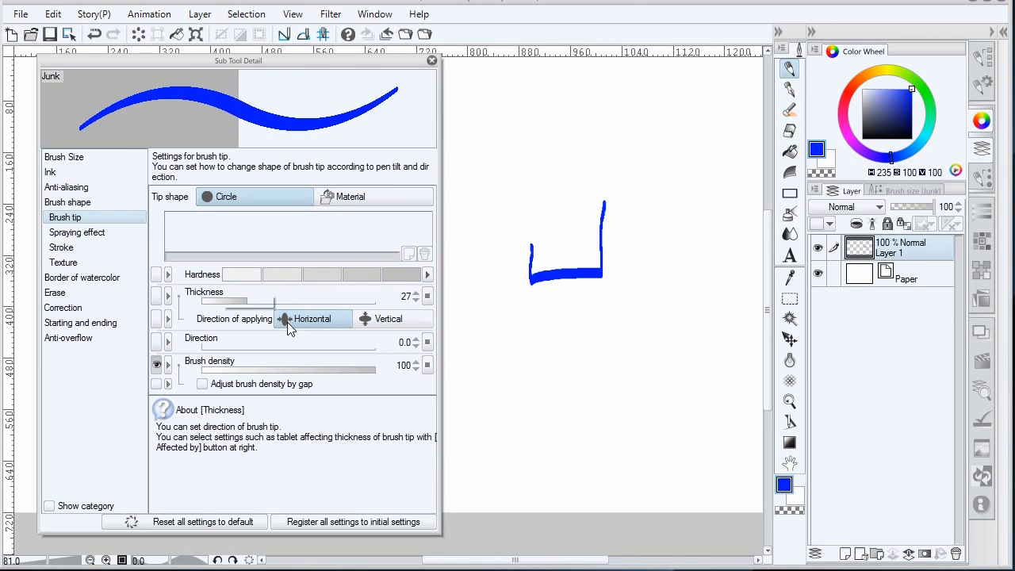
{"action": "left_click", "coordinate": [377, 319]}
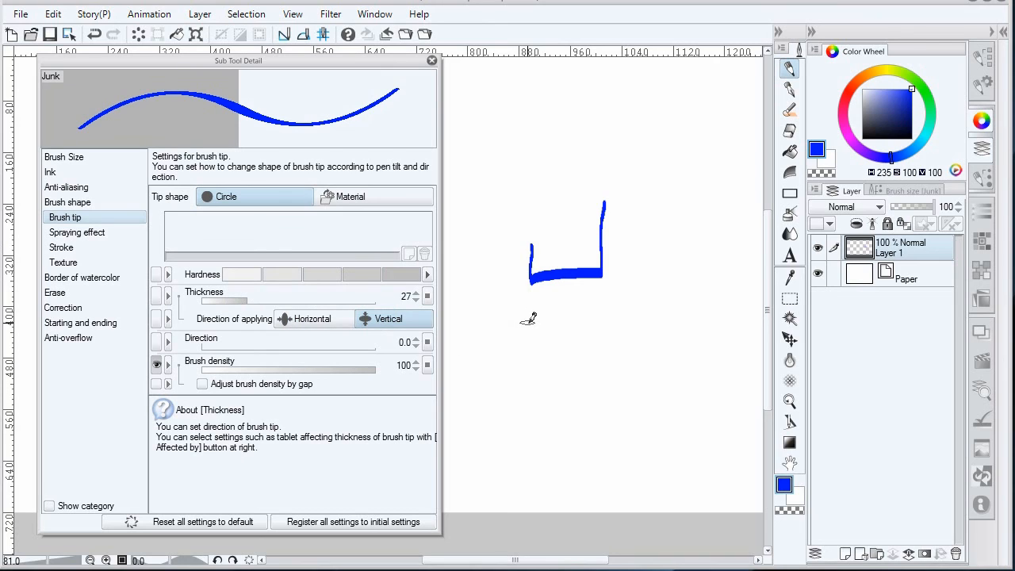
{"action": "mouse_move", "coordinate": [528, 318]}
{"action": "left_mouse_down"}
{"action": "mouse_move", "coordinate": [559, 395]}
{"action": "mouse_move", "coordinate": [615, 389]}
{"action": "left_mouse_up"}
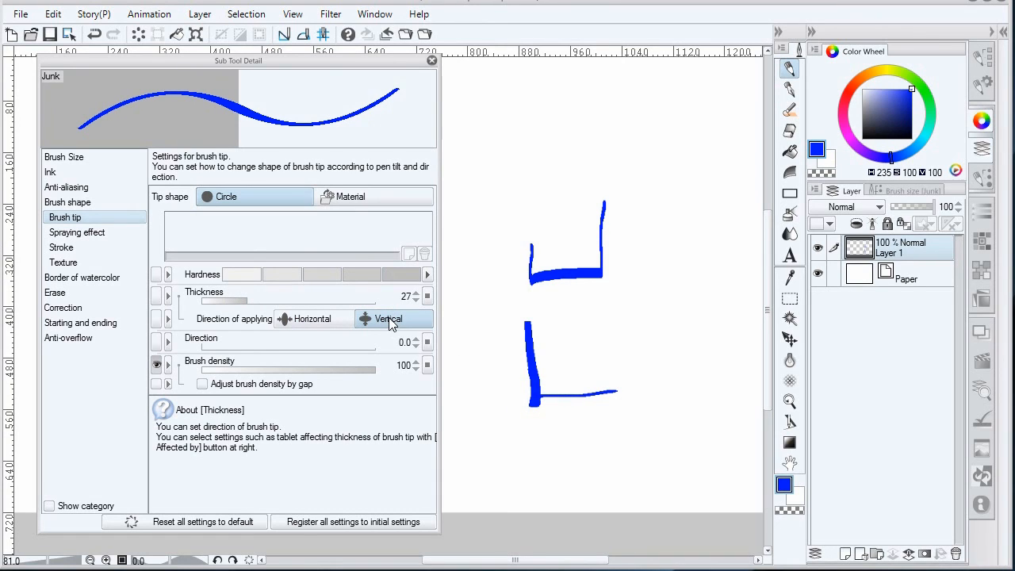
Rotate the brush tip's Direction and paint crossing angular strokes beside the Vertical test stroke
{"action": "left_click_drag", "start_coordinate": [209, 350], "coordinate": [289, 349]}
{"action": "mouse_move", "coordinate": [563, 346]}
{"action": "left_mouse_down"}
{"action": "mouse_move", "coordinate": [632, 310]}
{"action": "mouse_move", "coordinate": [660, 380]}
{"action": "mouse_move", "coordinate": [561, 446]}
{"action": "left_mouse_up"}
{"action": "mouse_move", "coordinate": [559, 364]}
{"action": "left_mouse_down"}
{"action": "mouse_move", "coordinate": [635, 459]}
{"action": "mouse_move", "coordinate": [706, 384]}
{"action": "left_mouse_up"}
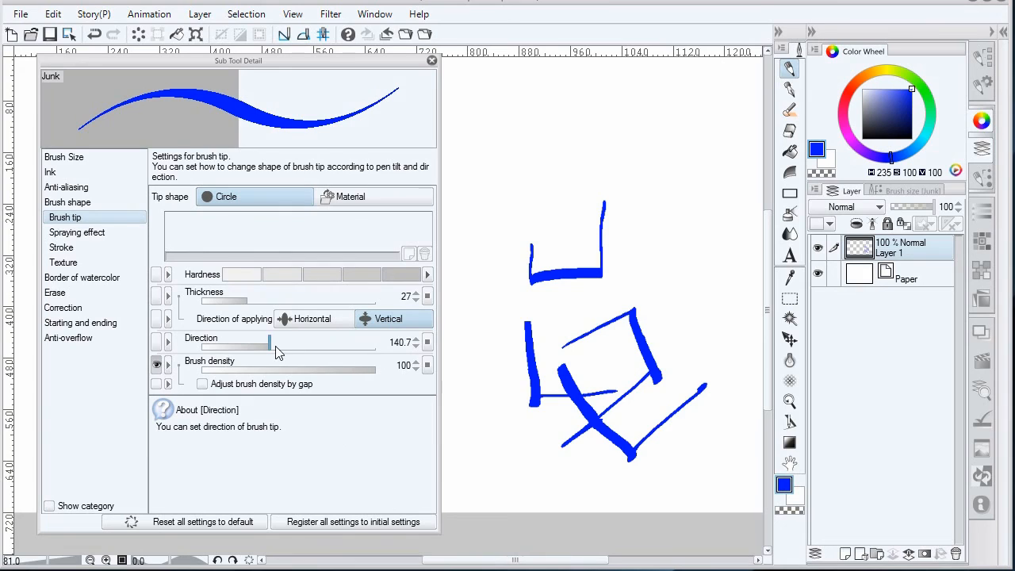
Reset the brush tip's Direction to 0.0, try several rotation angles, and finish at 171.8
{"action": "left_click_drag", "start_coordinate": [274, 349], "coordinate": [203, 344]}
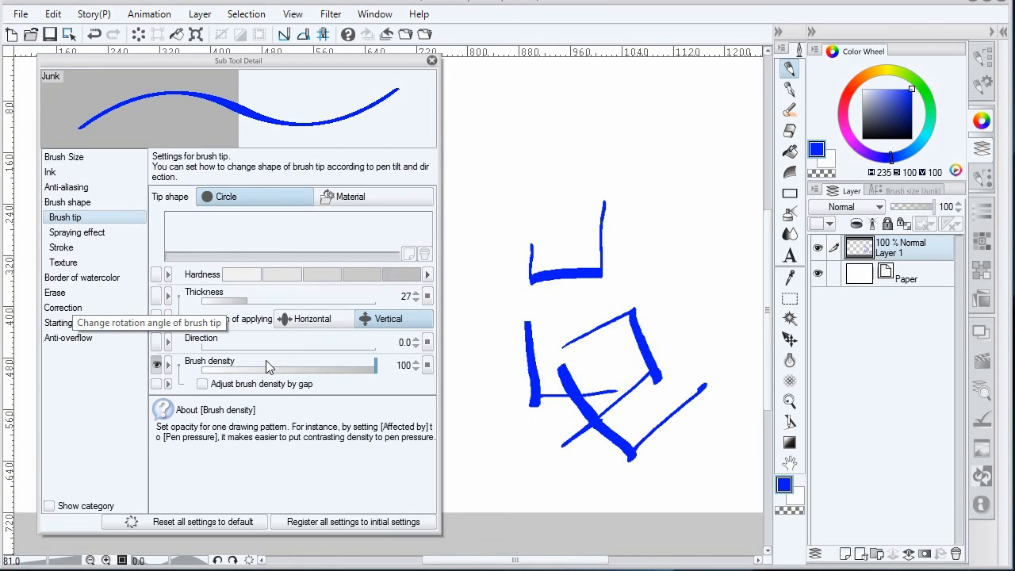
{"action": "left_click", "coordinate": [238, 347]}
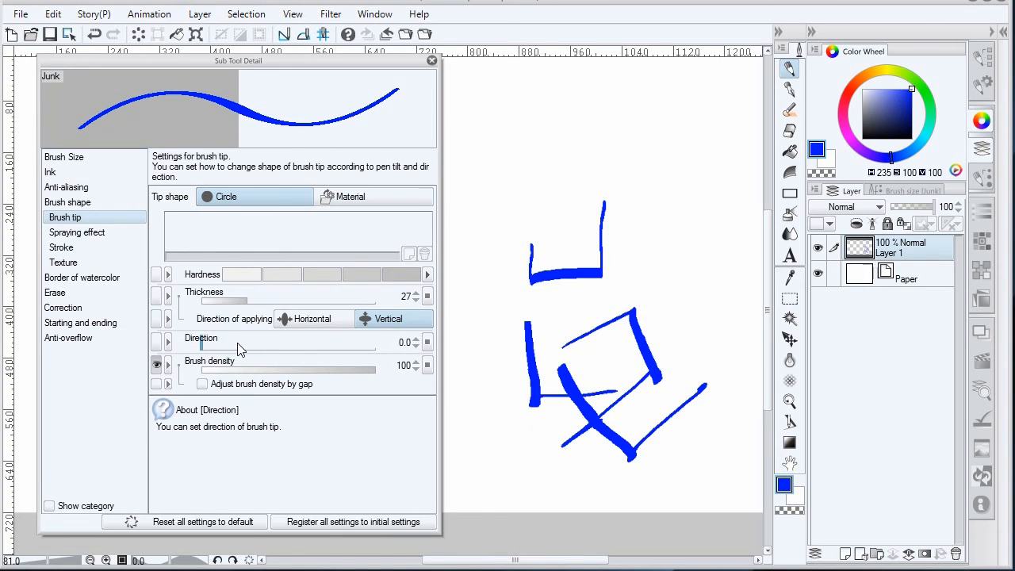
{"action": "left_click", "coordinate": [241, 349]}
{"action": "left_click", "coordinate": [234, 342]}
{"action": "left_click", "coordinate": [210, 345]}
{"action": "left_click_drag", "start_coordinate": [205, 348], "coordinate": [270, 346]}
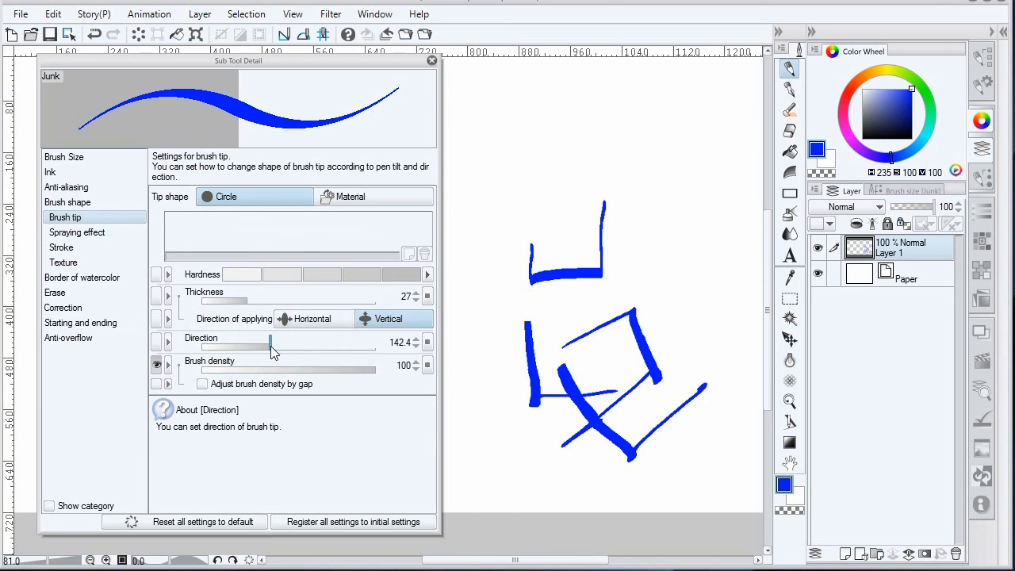
{"action": "left_click", "coordinate": [284, 345]}
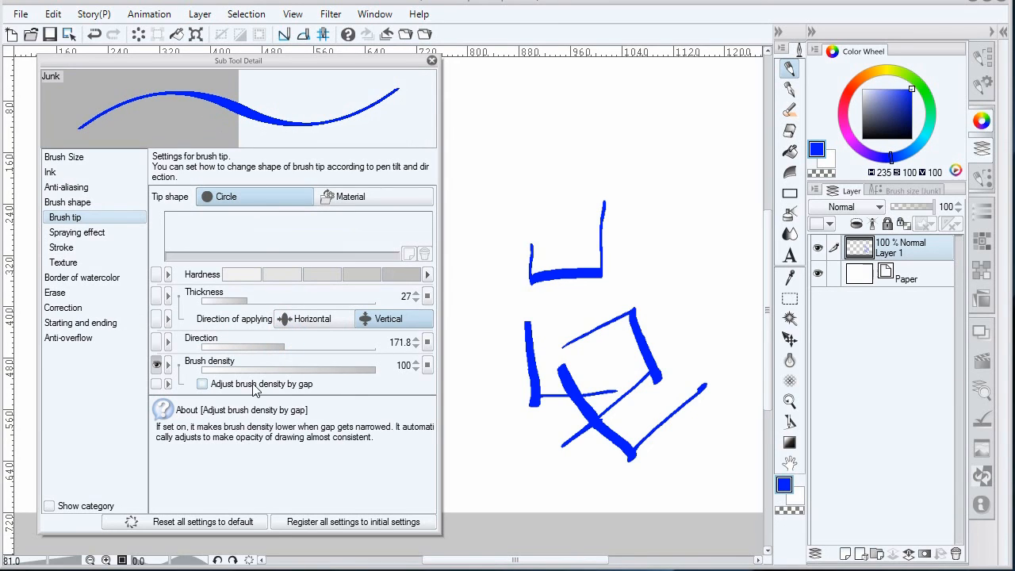
Lower the Brush density to 72 and then to 17, painting a test zigzag at each setting
{"action": "left_click_drag", "start_coordinate": [374, 368], "coordinate": [329, 369]}
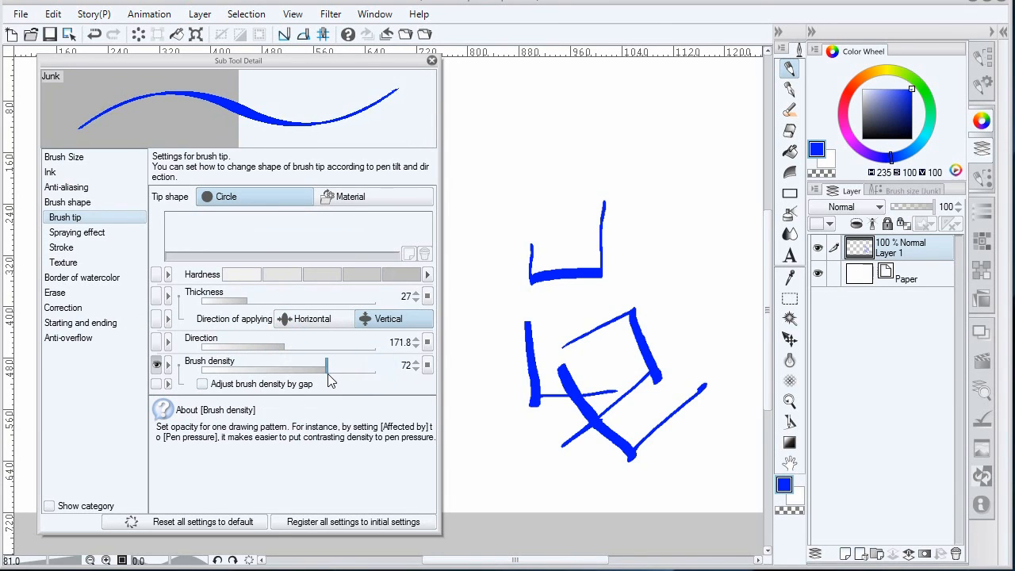
{"action": "mouse_move", "coordinate": [559, 321]}
{"action": "left_mouse_down"}
{"action": "mouse_move", "coordinate": [619, 283]}
{"action": "mouse_move", "coordinate": [663, 305]}
{"action": "left_mouse_up"}
{"action": "left_click_drag", "start_coordinate": [329, 370], "coordinate": [228, 371]}
{"action": "mouse_move", "coordinate": [563, 230]}
{"action": "left_mouse_down"}
{"action": "mouse_move", "coordinate": [582, 254]}
{"action": "mouse_move", "coordinate": [614, 184]}
{"action": "mouse_move", "coordinate": [662, 208]}
{"action": "mouse_move", "coordinate": [695, 241]}
{"action": "mouse_move", "coordinate": [713, 303]}
{"action": "left_mouse_up"}
Set the brush tip's Direction to 112.9 and paint overlapping translucent strokes over and around the existing test lines
{"action": "left_click_drag", "start_coordinate": [294, 347], "coordinate": [255, 348]}
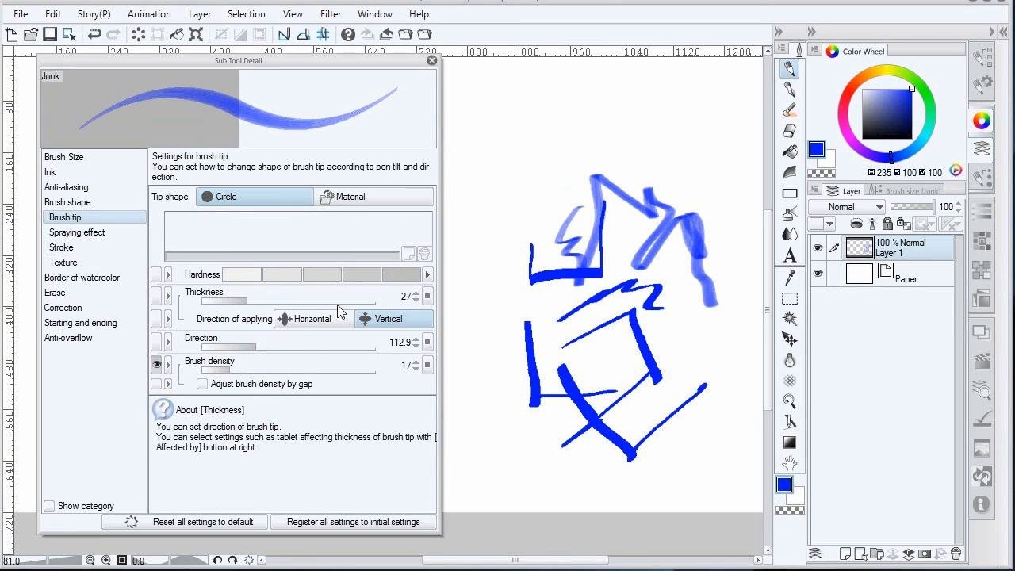
{"action": "mouse_move", "coordinate": [563, 176]}
{"action": "left_mouse_down"}
{"action": "mouse_move", "coordinate": [550, 220]}
{"action": "mouse_move", "coordinate": [578, 305]}
{"action": "mouse_move", "coordinate": [712, 341]}
{"action": "mouse_move", "coordinate": [716, 270]}
{"action": "mouse_move", "coordinate": [694, 317]}
{"action": "left_mouse_up"}
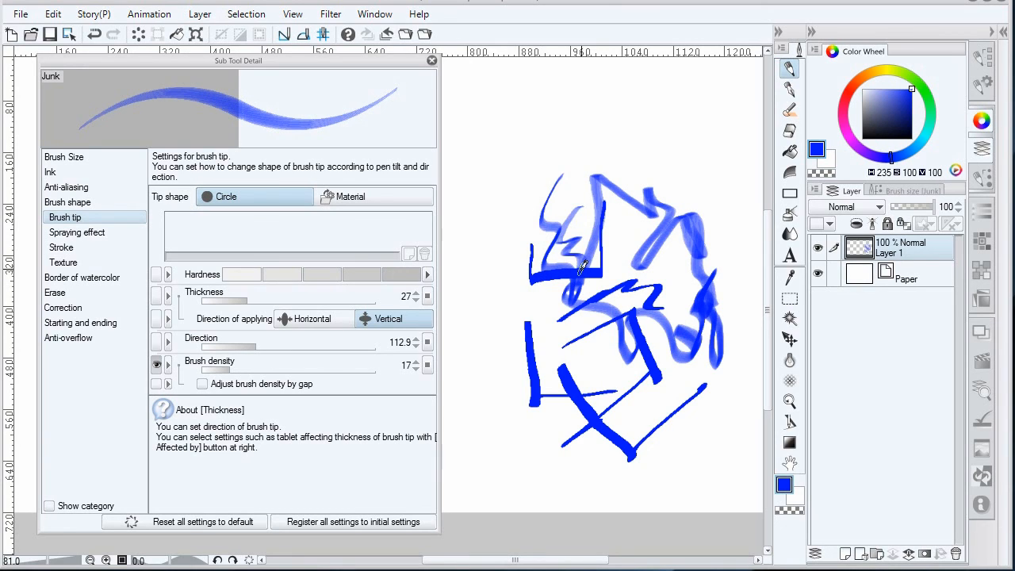
{"action": "mouse_move", "coordinate": [474, 264]}
{"action": "left_mouse_down"}
{"action": "mouse_move", "coordinate": [482, 322]}
{"action": "mouse_move", "coordinate": [495, 222]}
{"action": "mouse_move", "coordinate": [585, 300]}
{"action": "left_mouse_up"}
{"action": "left_click_drag", "start_coordinate": [517, 187], "coordinate": [564, 255]}
{"action": "mouse_move", "coordinate": [501, 187]}
{"action": "left_mouse_down"}
{"action": "mouse_move", "coordinate": [555, 243]}
{"action": "mouse_move", "coordinate": [593, 260]}
{"action": "left_mouse_up"}
{"action": "left_click_drag", "start_coordinate": [513, 143], "coordinate": [579, 203]}
{"action": "left_click_drag", "start_coordinate": [548, 119], "coordinate": [644, 182]}
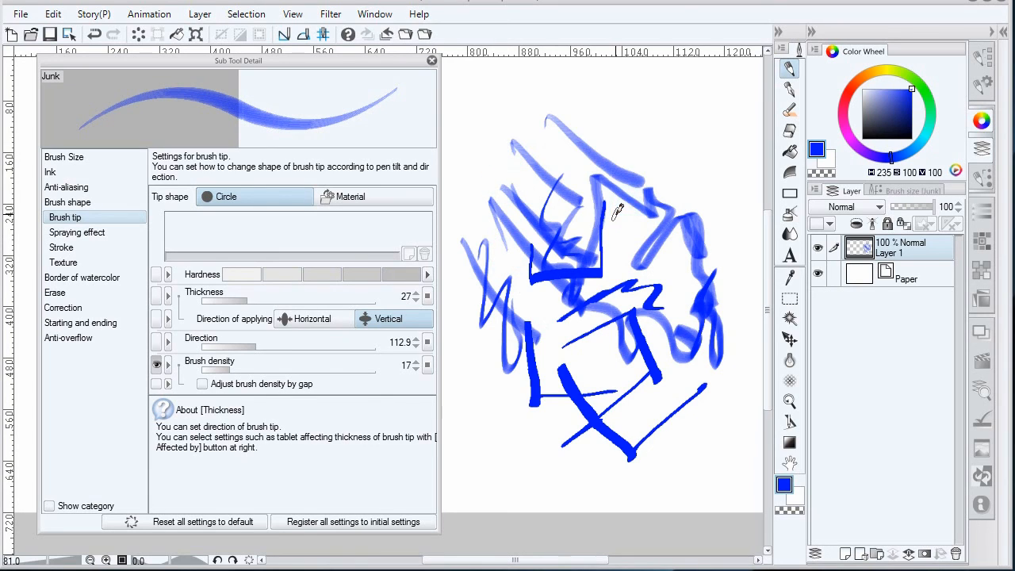
Lower the Brush density to 9 and paint two fainter strokes above the existing ones
{"action": "left_click", "coordinate": [225, 368]}
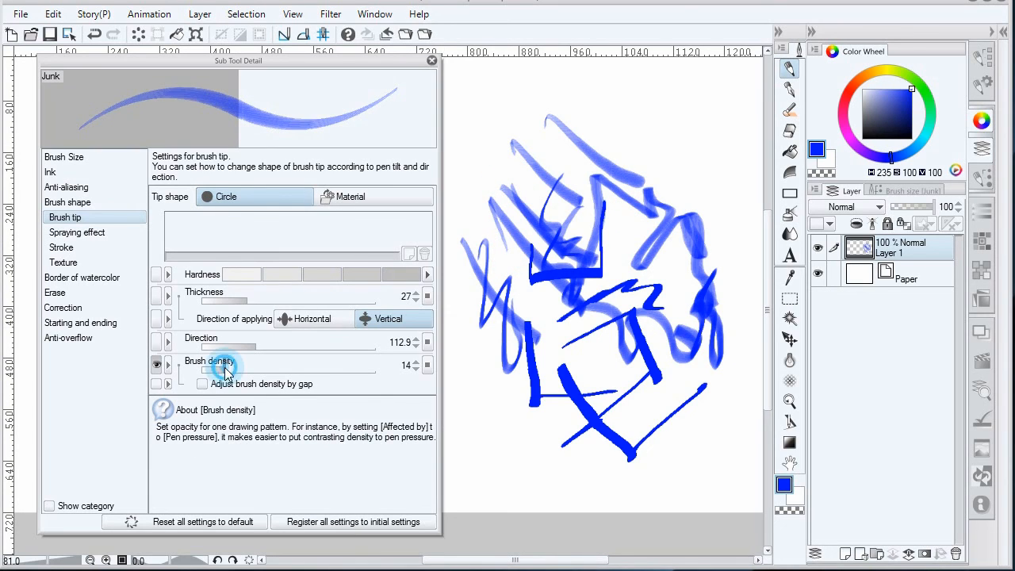
{"action": "left_click_drag", "start_coordinate": [221, 368], "coordinate": [213, 368]}
{"action": "left_click_drag", "start_coordinate": [570, 104], "coordinate": [653, 195]}
{"action": "mouse_move", "coordinate": [621, 110]}
{"action": "left_mouse_down"}
{"action": "mouse_move", "coordinate": [628, 193]}
{"action": "mouse_move", "coordinate": [665, 171]}
{"action": "mouse_move", "coordinate": [677, 193]}
{"action": "left_mouse_up"}
Set the Ink Opacity to 47 and paint a looping stroke across the upper part of the scribbles
{"action": "left_click", "coordinate": [66, 157]}
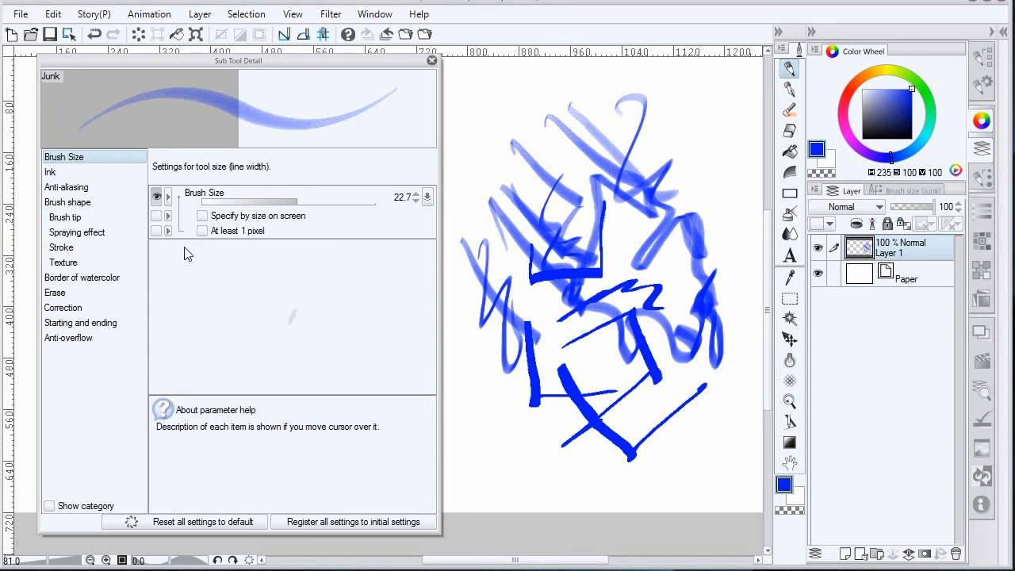
{"action": "left_click", "coordinate": [66, 173]}
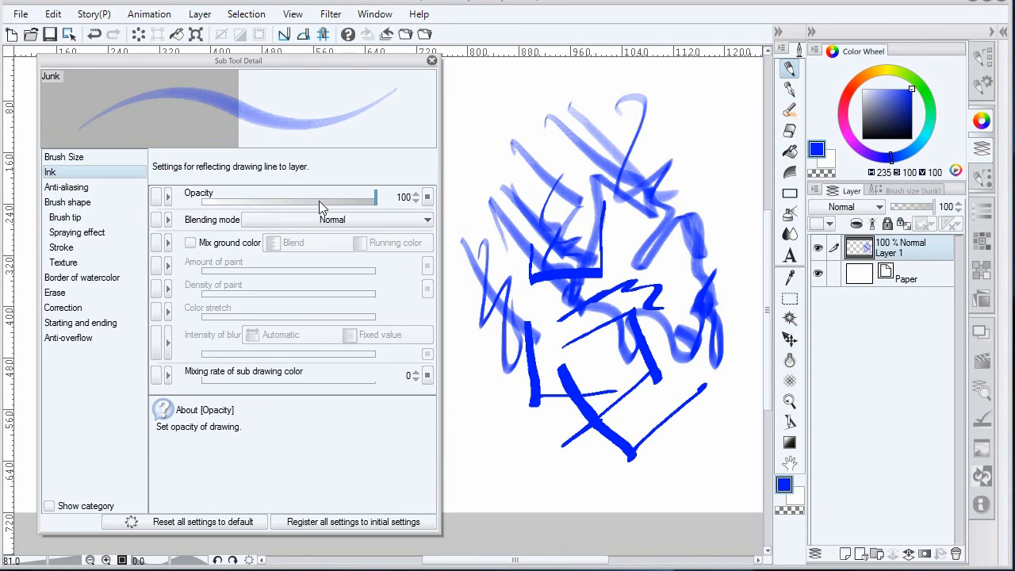
{"action": "left_click_drag", "start_coordinate": [319, 200], "coordinate": [283, 199]}
{"action": "mouse_move", "coordinate": [476, 151]}
{"action": "left_mouse_down"}
{"action": "mouse_move", "coordinate": [515, 213]}
{"action": "mouse_move", "coordinate": [511, 155]}
{"action": "mouse_move", "coordinate": [532, 120]}
{"action": "mouse_move", "coordinate": [716, 167]}
{"action": "mouse_move", "coordinate": [678, 254]}
{"action": "left_mouse_up"}
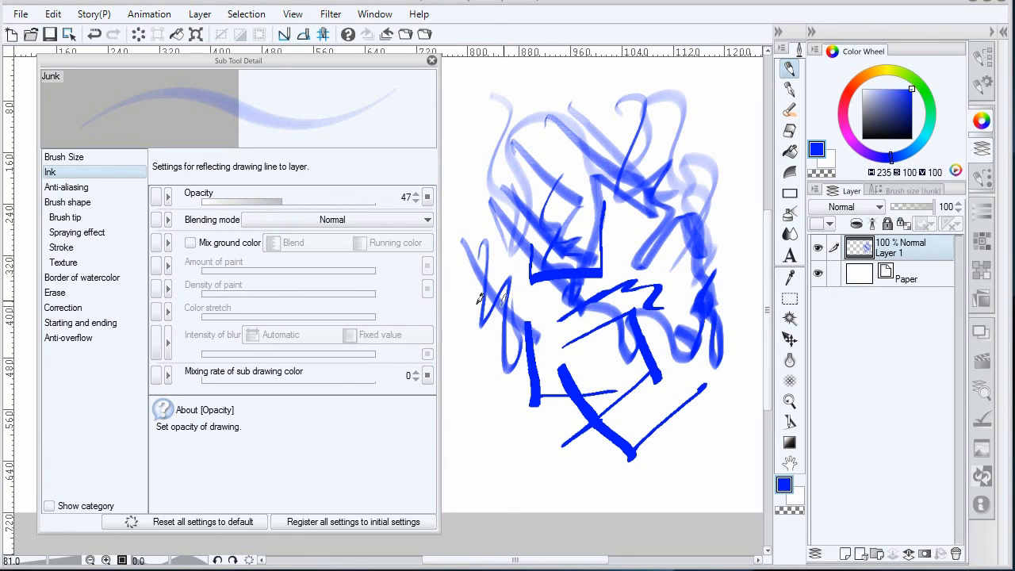
Compare the brush tip's Brush density setting with the Opacity and Blending mode settings under Ink
{"action": "left_click", "coordinate": [99, 220]}
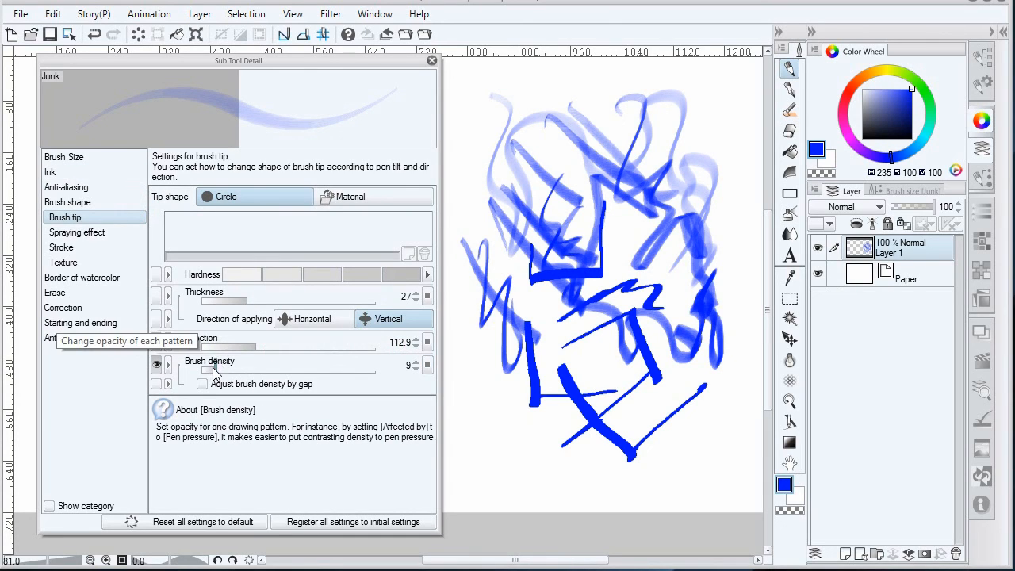
{"action": "left_click", "coordinate": [79, 172]}
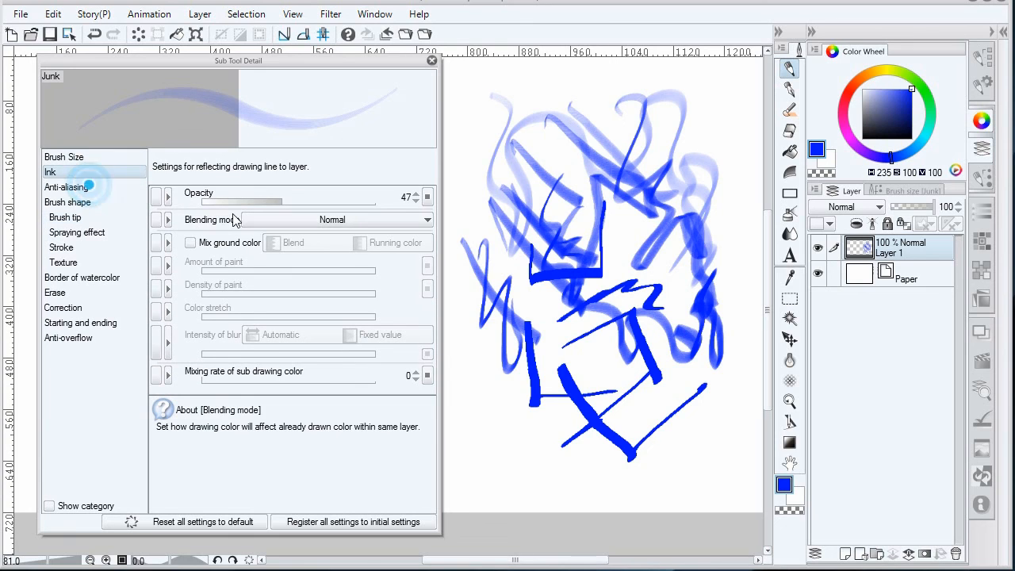
{"action": "left_click", "coordinate": [79, 216]}
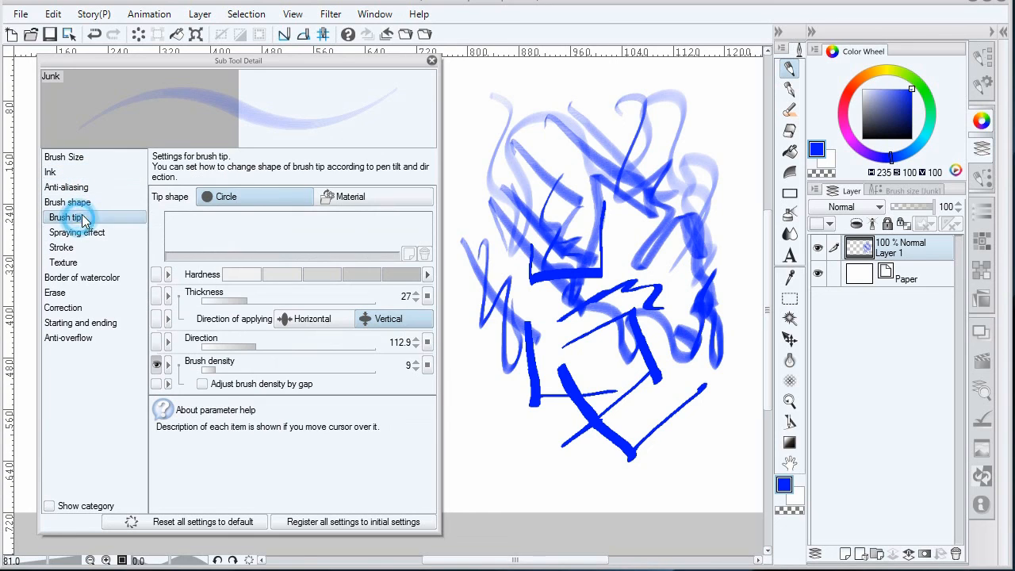
Enable Mix ground color in the Junk pencil's Ink settings
{"action": "left_click", "coordinate": [69, 173]}
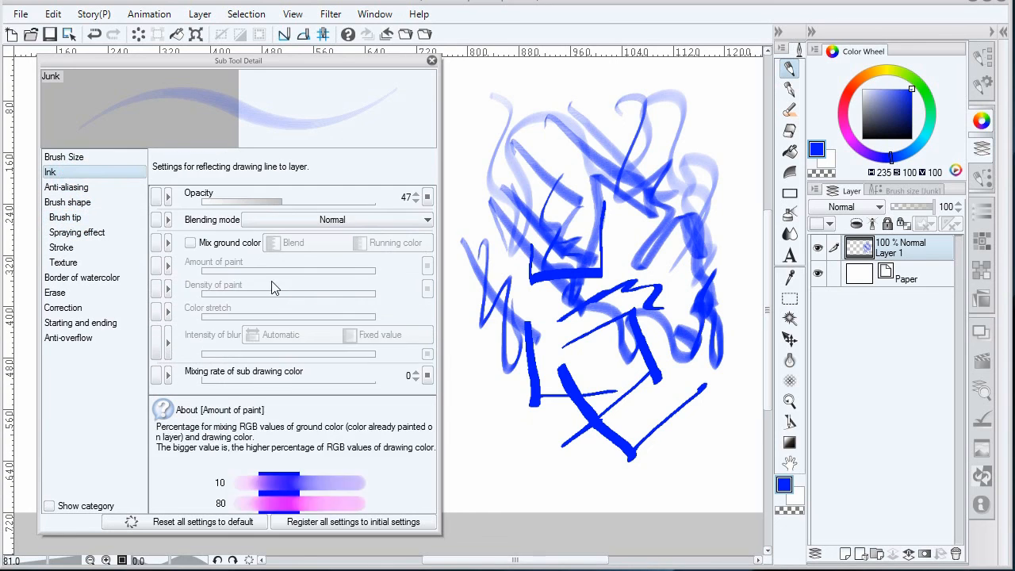
{"action": "left_click", "coordinate": [190, 242]}
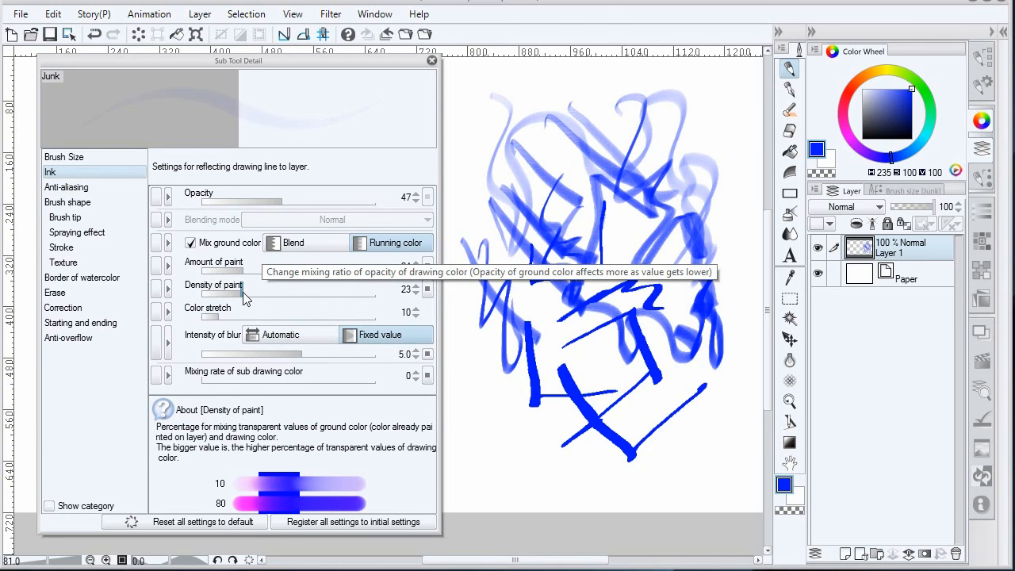
Turn off Mix ground color and try the Spraying effect with a looping test scribble on the blank canvas
{"action": "left_click", "coordinate": [189, 243]}
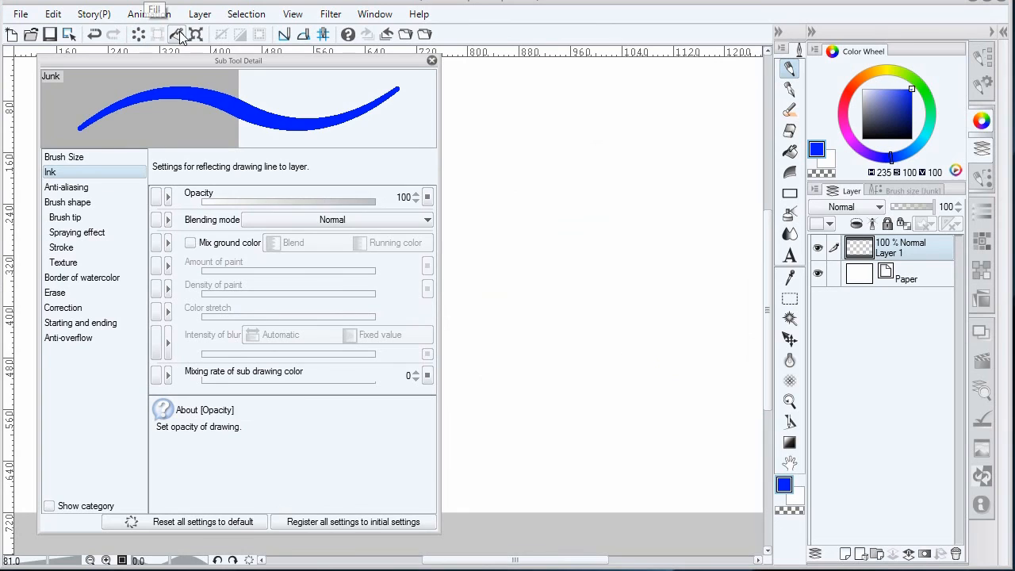
{"action": "left_click", "coordinate": [79, 235]}
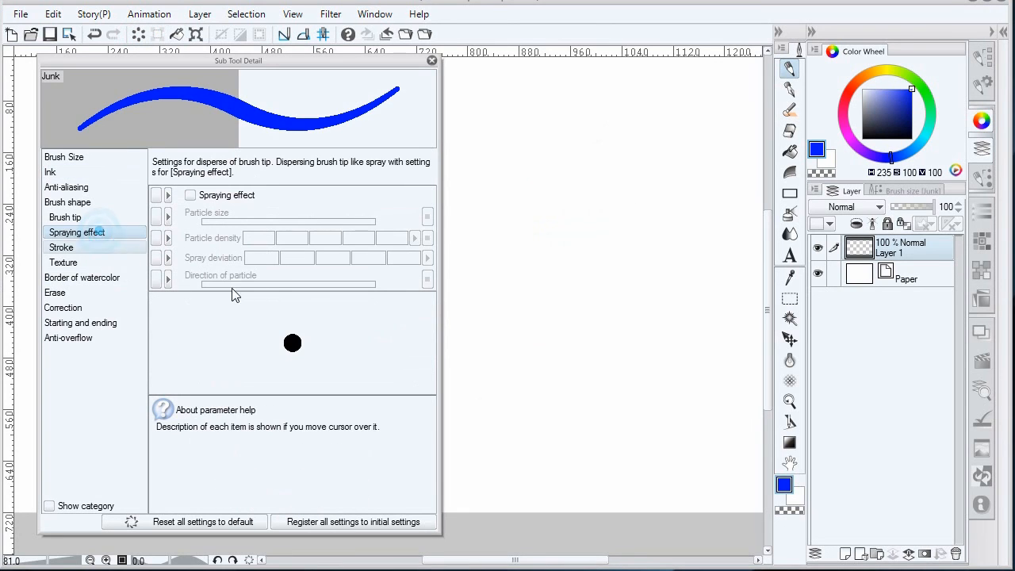
{"action": "left_click", "coordinate": [190, 195]}
{"action": "mouse_move", "coordinate": [525, 187]}
{"action": "left_mouse_down"}
{"action": "mouse_move", "coordinate": [558, 285]}
{"action": "mouse_move", "coordinate": [632, 287]}
{"action": "mouse_move", "coordinate": [610, 335]}
{"action": "mouse_move", "coordinate": [655, 275]}
{"action": "mouse_move", "coordinate": [680, 318]}
{"action": "mouse_move", "coordinate": [720, 325]}
{"action": "mouse_move", "coordinate": [607, 372]}
{"action": "mouse_move", "coordinate": [585, 406]}
{"action": "left_mouse_up"}
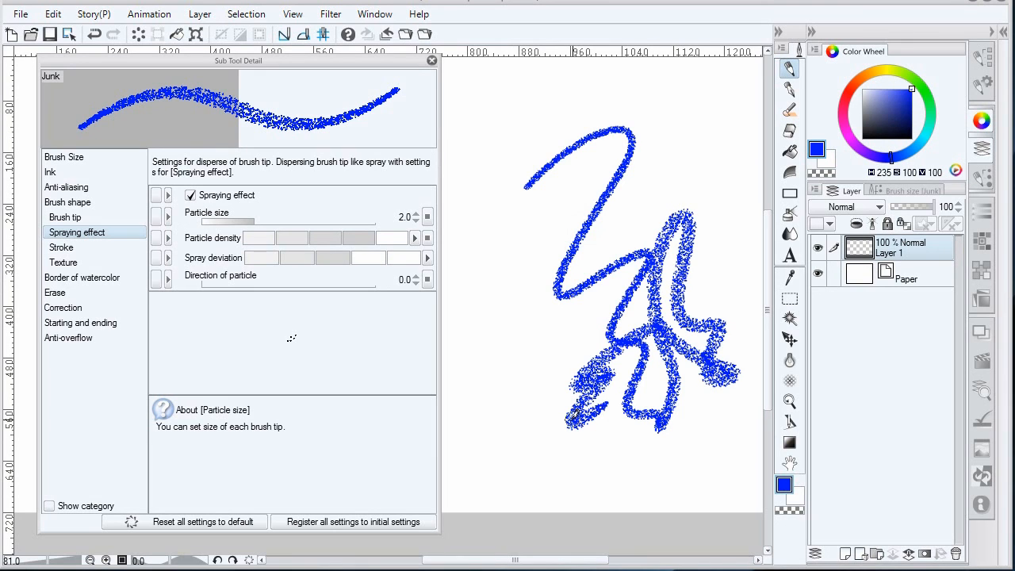
Reduce the spray's Particle size to 1.2 and its Particle density to the lowest level
{"action": "mouse_move", "coordinate": [255, 222]}
{"action": "left_mouse_down"}
{"action": "mouse_move", "coordinate": [311, 224]}
{"action": "mouse_move", "coordinate": [251, 214]}
{"action": "left_mouse_up"}
{"action": "left_click", "coordinate": [326, 240]}
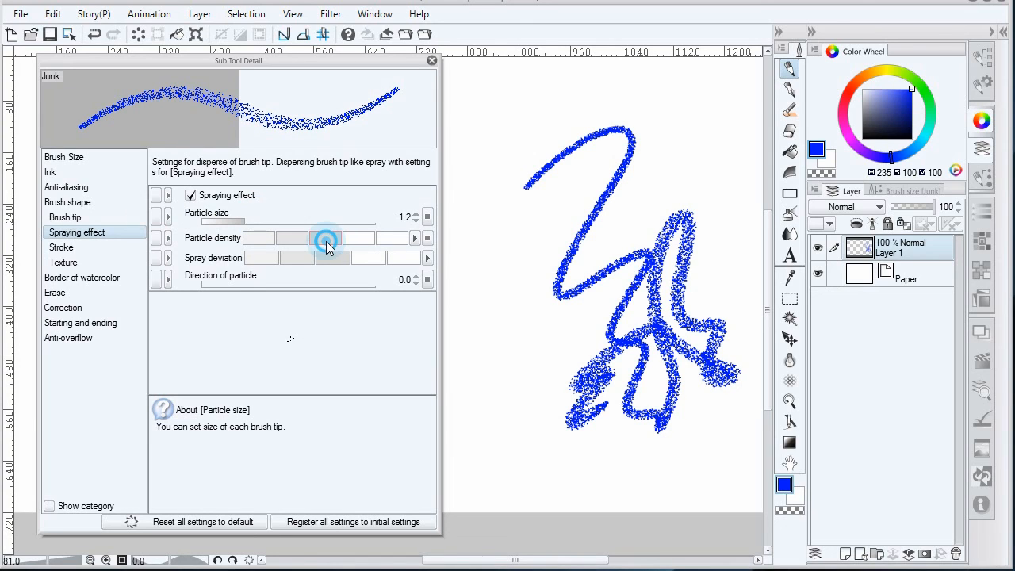
{"action": "left_click", "coordinate": [267, 237]}
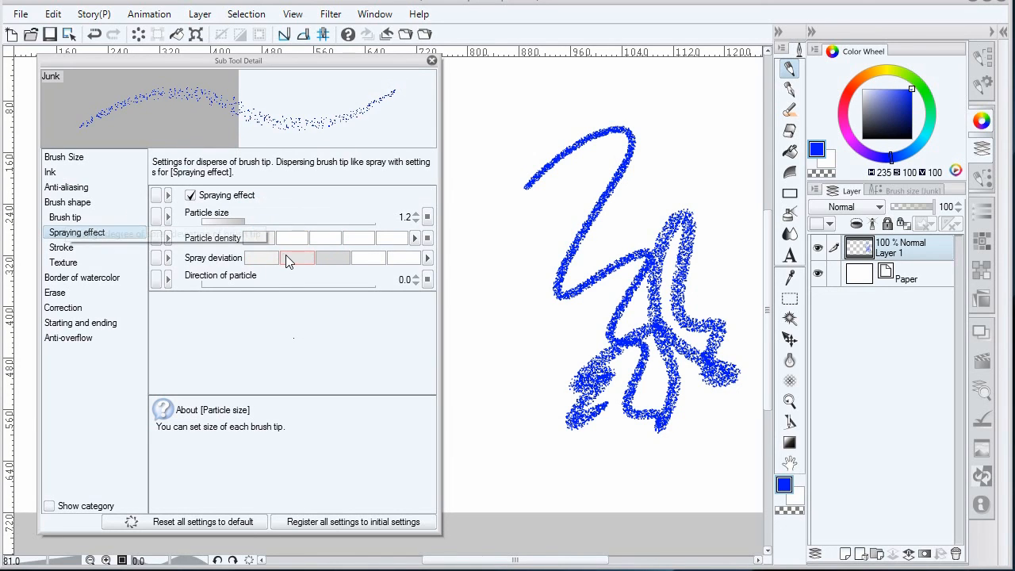
Try low and high spray levels, ending with Particle density at the fourth level and Spray deviation at the highest
{"action": "left_click_drag", "start_coordinate": [288, 261], "coordinate": [389, 261]}
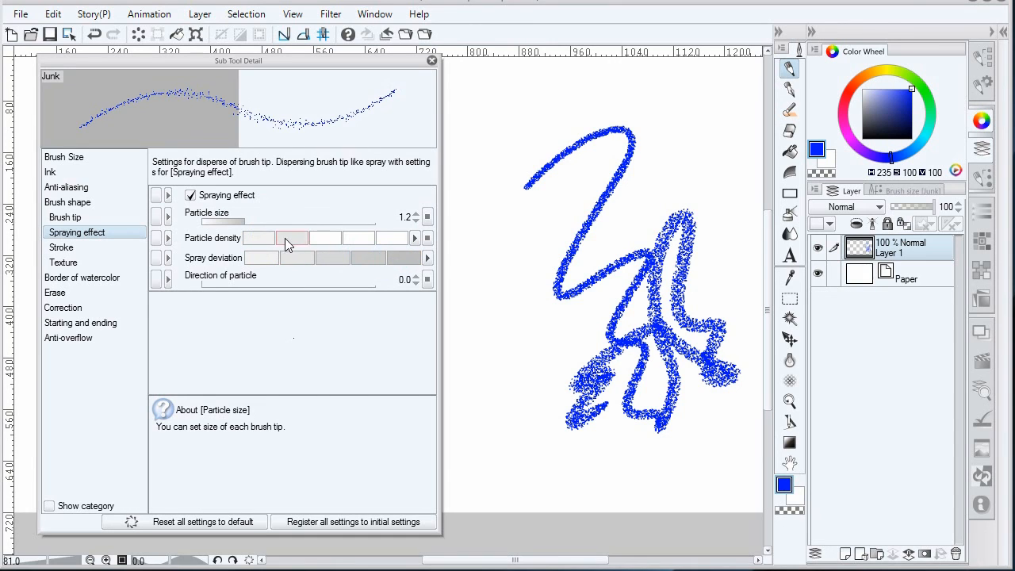
{"action": "left_click", "coordinate": [362, 238]}
{"action": "left_click", "coordinate": [269, 257]}
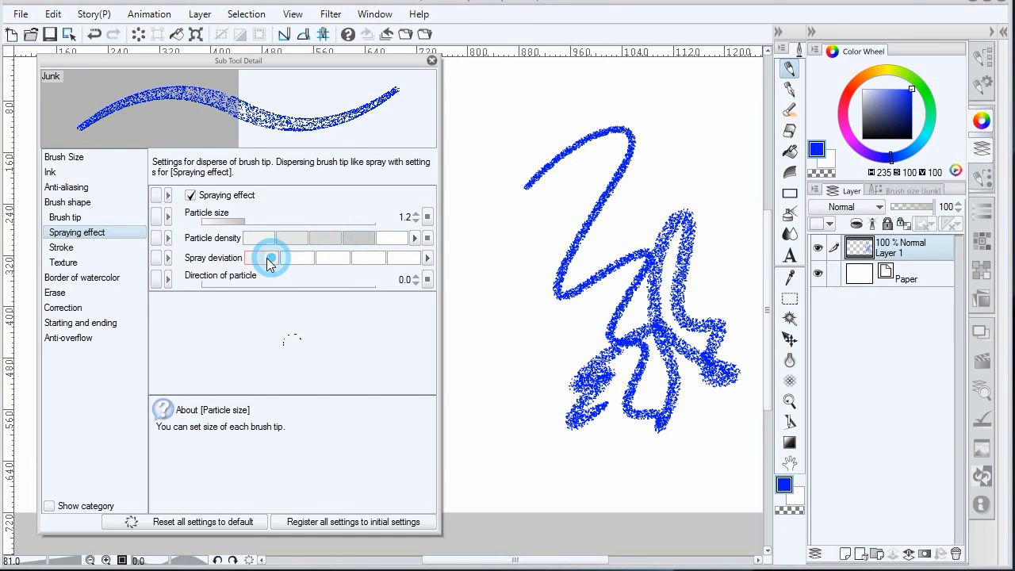
{"action": "left_click_drag", "start_coordinate": [270, 262], "coordinate": [409, 261]}
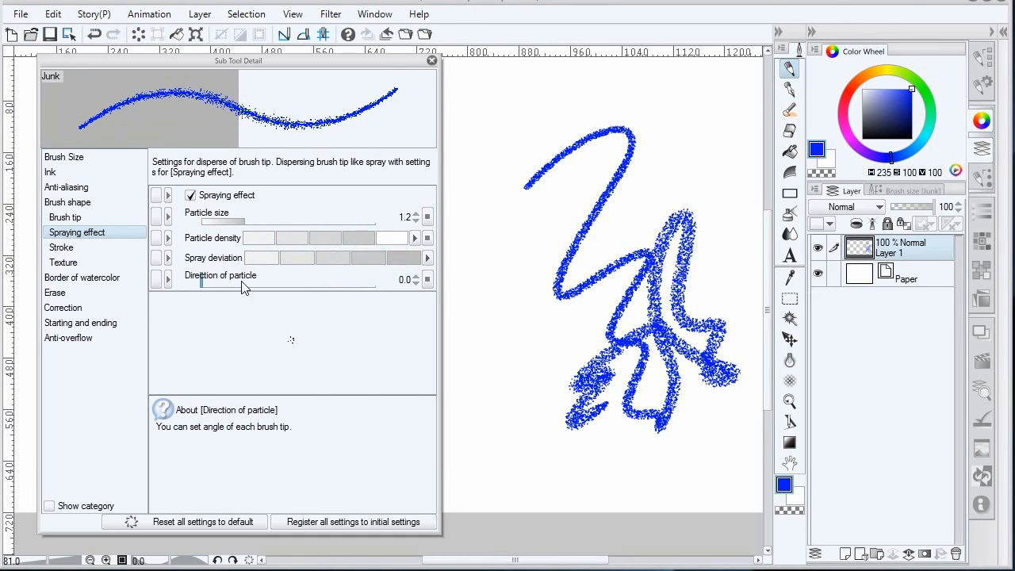
Set the spray's Direction of particle to 144 and turn off the Spraying effect
{"action": "left_click_drag", "start_coordinate": [210, 284], "coordinate": [272, 291]}
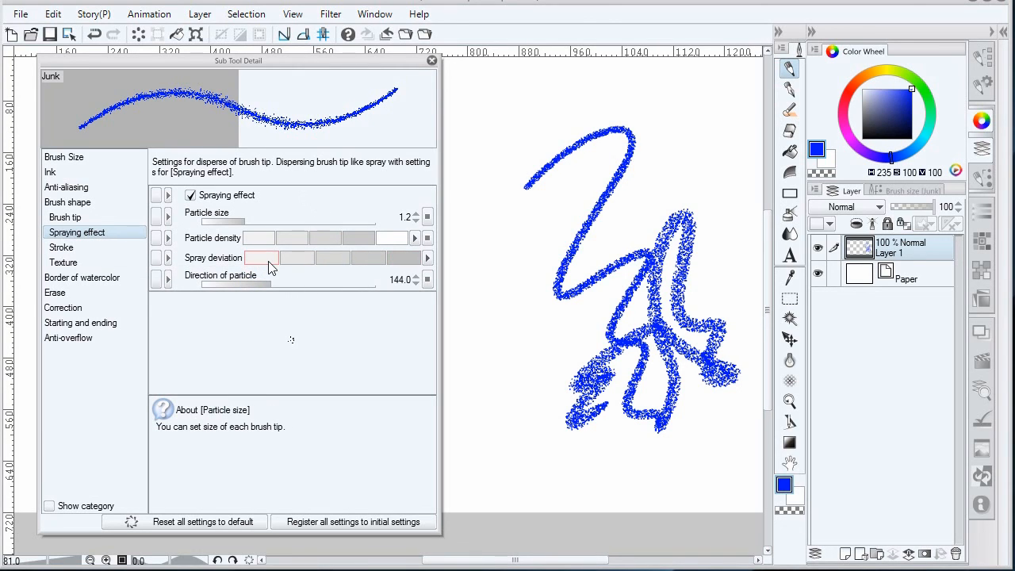
{"action": "left_click", "coordinate": [191, 195]}
Compare the Stroke settings' widely spaced and tightly spaced Gap presets by painting one short diagonal test line with each
{"action": "left_click", "coordinate": [61, 247]}
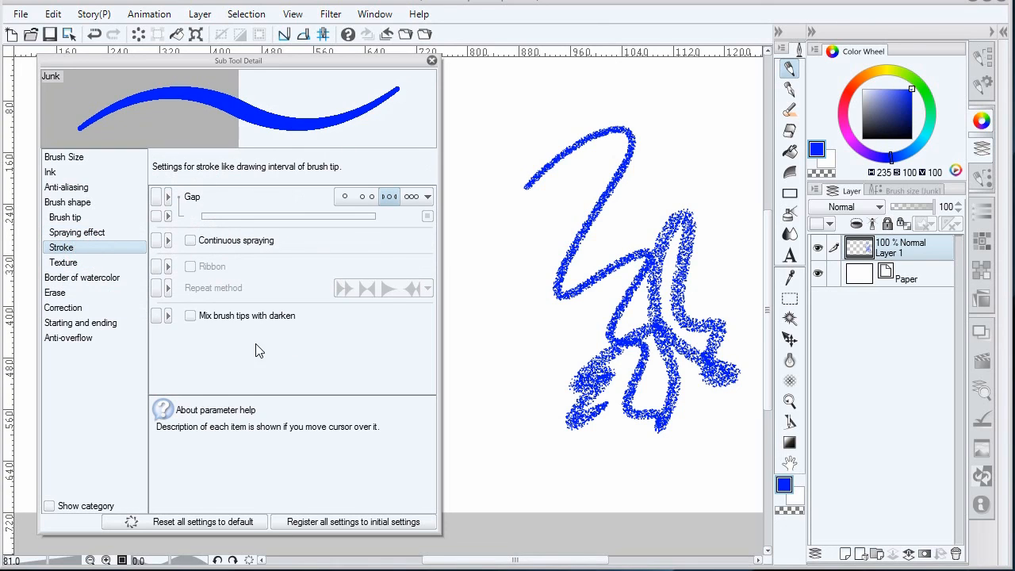
{"action": "left_click", "coordinate": [364, 196]}
{"action": "left_click_drag", "start_coordinate": [478, 214], "coordinate": [538, 342]}
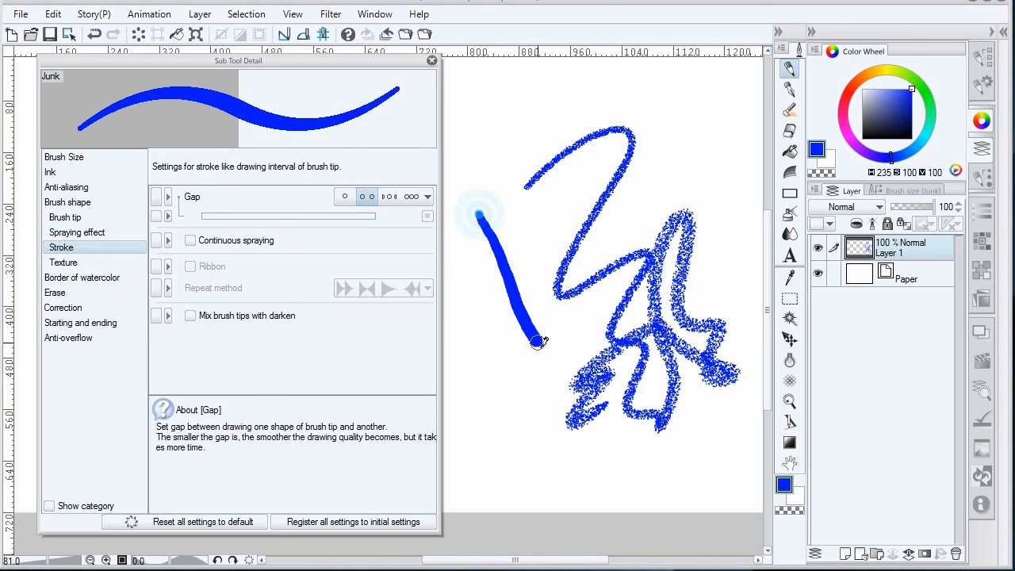
{"action": "left_click", "coordinate": [411, 197]}
{"action": "mouse_move", "coordinate": [496, 188]}
{"action": "left_mouse_down"}
{"action": "mouse_move", "coordinate": [533, 284]}
{"action": "mouse_move", "coordinate": [574, 339]}
{"action": "left_mouse_up"}
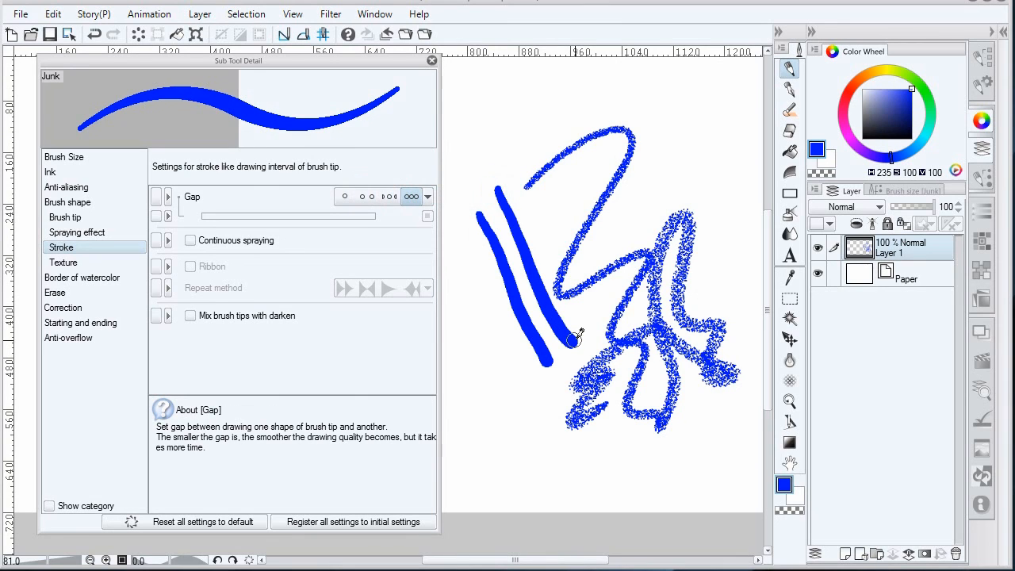
Switch the stroke Gap to a manual value, try a wide spacing, and paint a winding dotted line at 122.7
{"action": "left_click", "coordinate": [345, 196]}
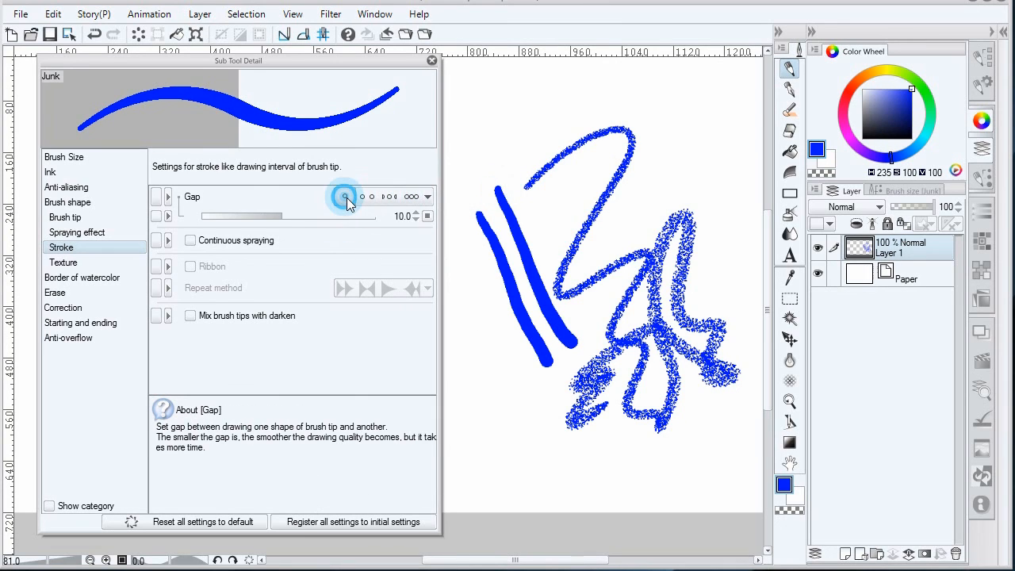
{"action": "mouse_move", "coordinate": [283, 215]}
{"action": "left_mouse_down"}
{"action": "mouse_move", "coordinate": [245, 215]}
{"action": "mouse_move", "coordinate": [361, 218]}
{"action": "left_mouse_up"}
{"action": "mouse_move", "coordinate": [490, 123]}
{"action": "left_mouse_down"}
{"action": "mouse_move", "coordinate": [546, 214]}
{"action": "mouse_move", "coordinate": [648, 182]}
{"action": "mouse_move", "coordinate": [598, 324]}
{"action": "mouse_move", "coordinate": [709, 113]}
{"action": "mouse_move", "coordinate": [643, 98]}
{"action": "mouse_move", "coordinate": [564, 143]}
{"action": "left_mouse_up"}
{"action": "mouse_move", "coordinate": [353, 216]}
{"action": "left_mouse_down"}
{"action": "mouse_move", "coordinate": [309, 217]}
{"action": "mouse_move", "coordinate": [325, 221]}
{"action": "left_mouse_up"}
{"action": "mouse_move", "coordinate": [481, 91]}
{"action": "left_mouse_down"}
{"action": "mouse_move", "coordinate": [502, 111]}
{"action": "mouse_move", "coordinate": [505, 362]}
{"action": "mouse_move", "coordinate": [559, 412]}
{"action": "mouse_move", "coordinate": [585, 462]}
{"action": "left_mouse_up"}
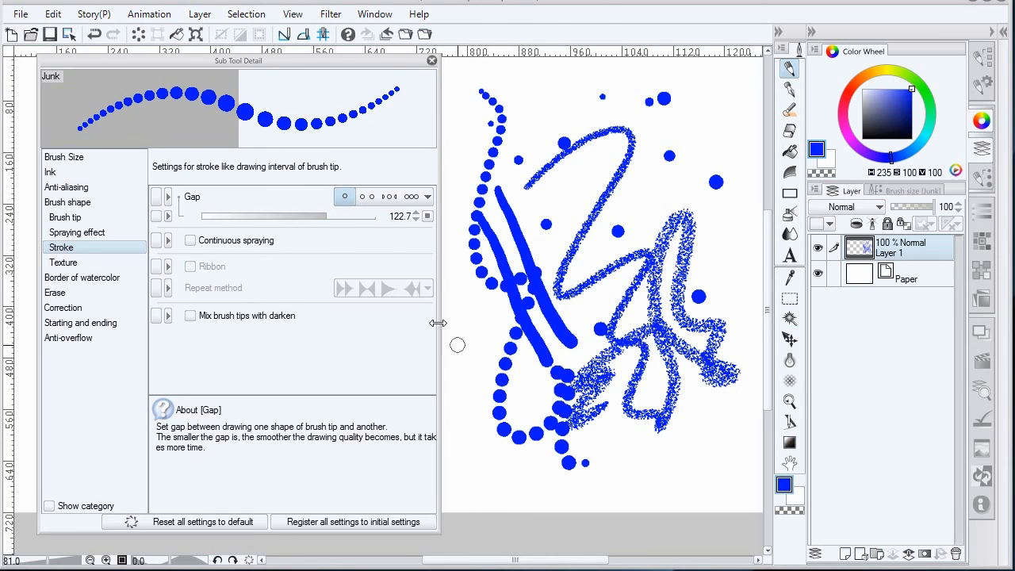
Return the stroke Gap to the tightly spaced preset and paint a solid looping stroke across the upper canvas
{"action": "left_click", "coordinate": [372, 196]}
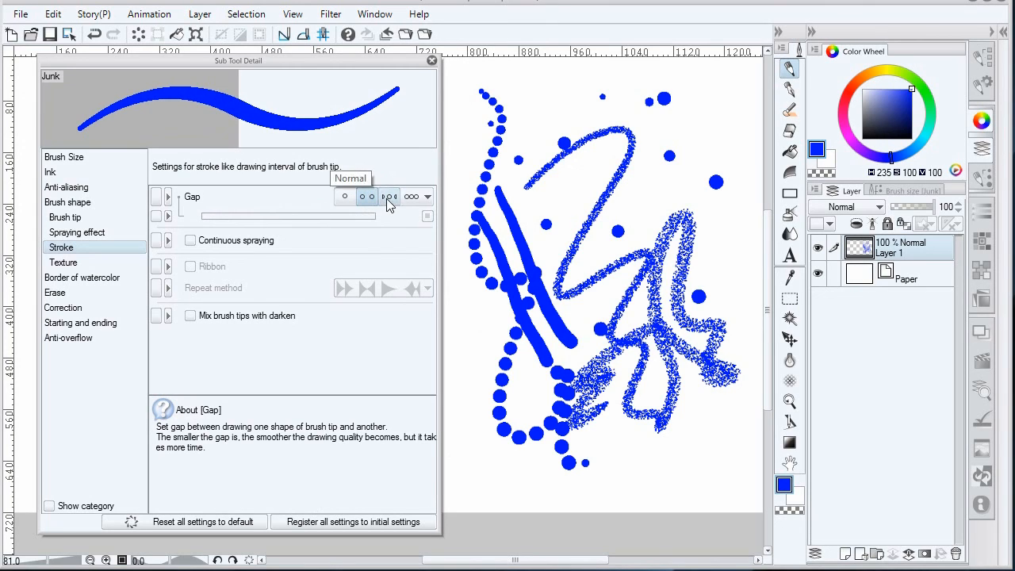
{"action": "left_click", "coordinate": [411, 198]}
{"action": "mouse_move", "coordinate": [517, 163]}
{"action": "left_mouse_down"}
{"action": "mouse_move", "coordinate": [556, 111]}
{"action": "mouse_move", "coordinate": [595, 162]}
{"action": "mouse_move", "coordinate": [674, 214]}
{"action": "mouse_move", "coordinate": [704, 249]}
{"action": "left_mouse_up"}
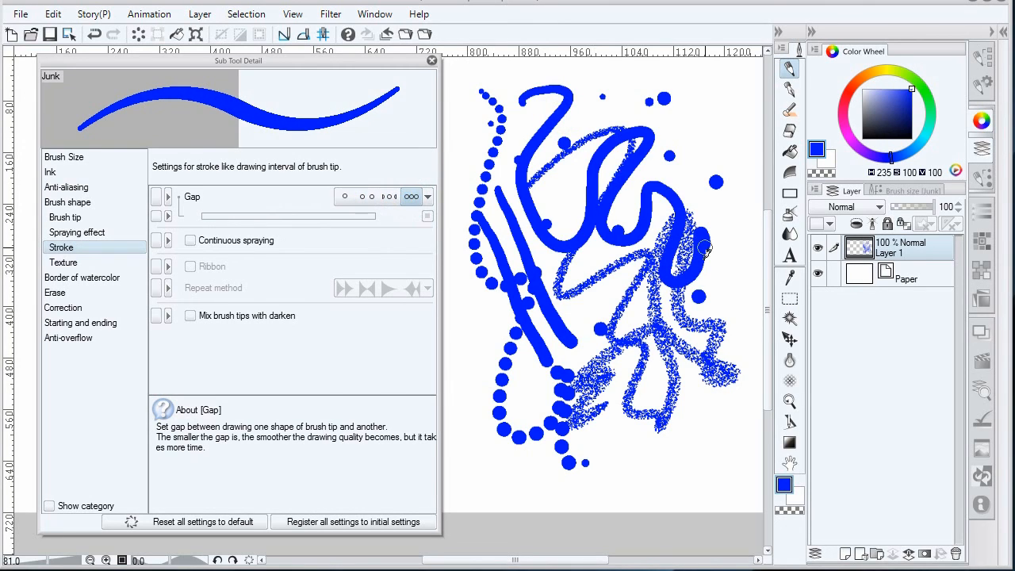
Enable Continuous spraying and test it with four separate dots on a cleared canvas
{"action": "left_click", "coordinate": [191, 240]}
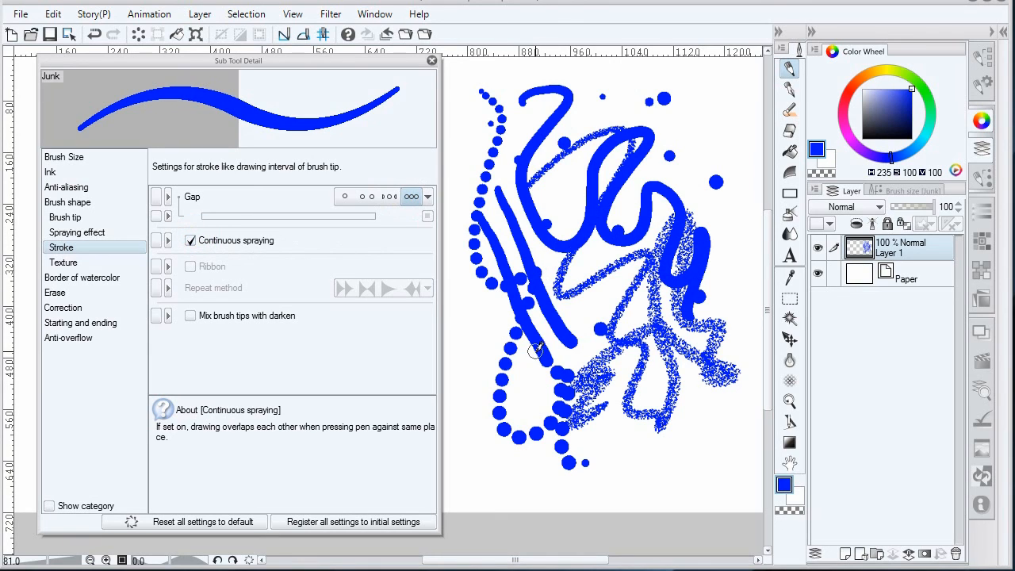
{"action": "left_click", "coordinate": [138, 34]}
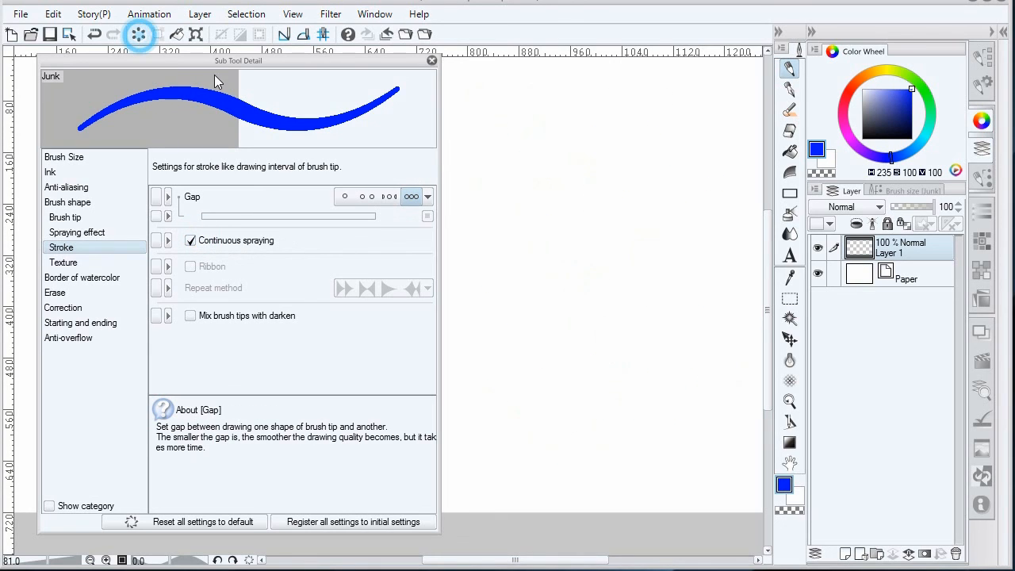
{"action": "left_click", "coordinate": [541, 205]}
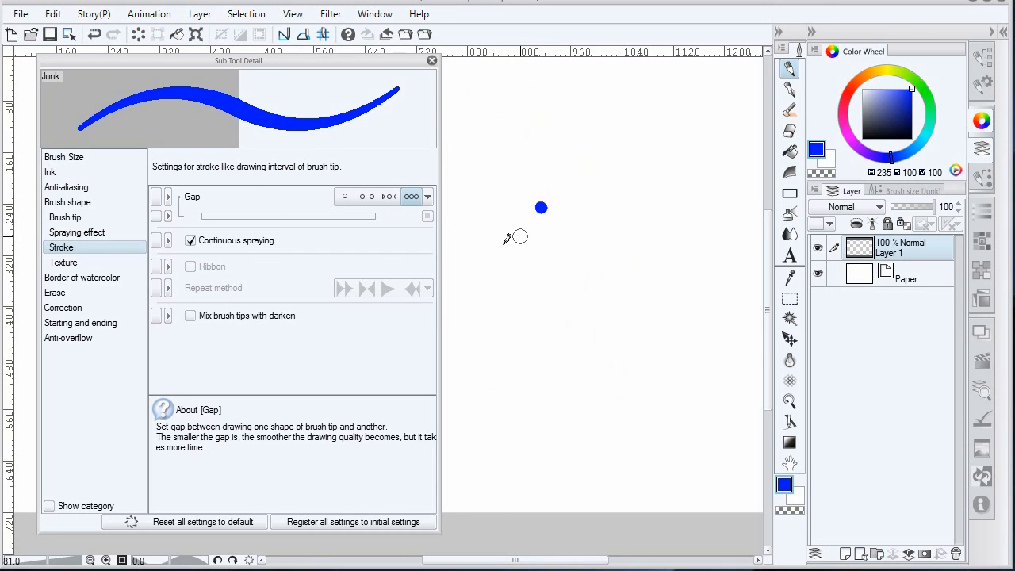
{"action": "left_click", "coordinate": [526, 275]}
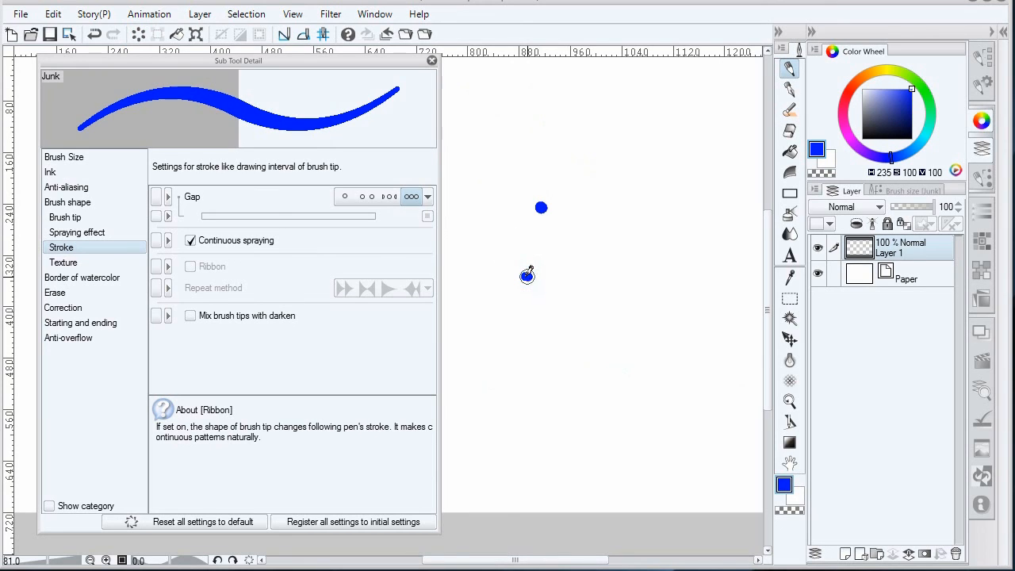
{"action": "left_click", "coordinate": [602, 222]}
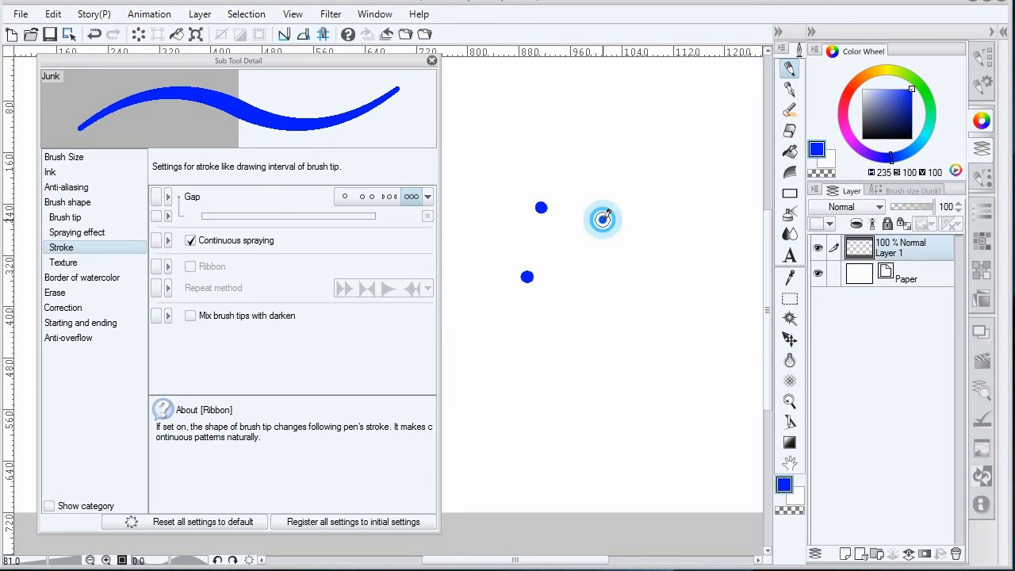
{"action": "left_click", "coordinate": [598, 262]}
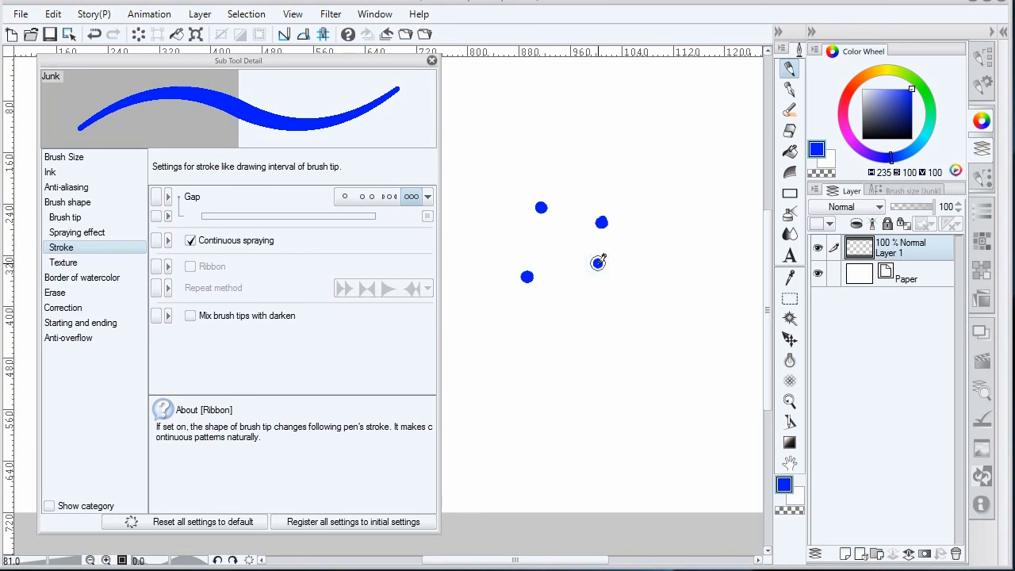
Turn off Continuous spraying and try to enable the Ribbon option
{"action": "left_click", "coordinate": [190, 240]}
{"action": "left_click", "coordinate": [191, 268]}
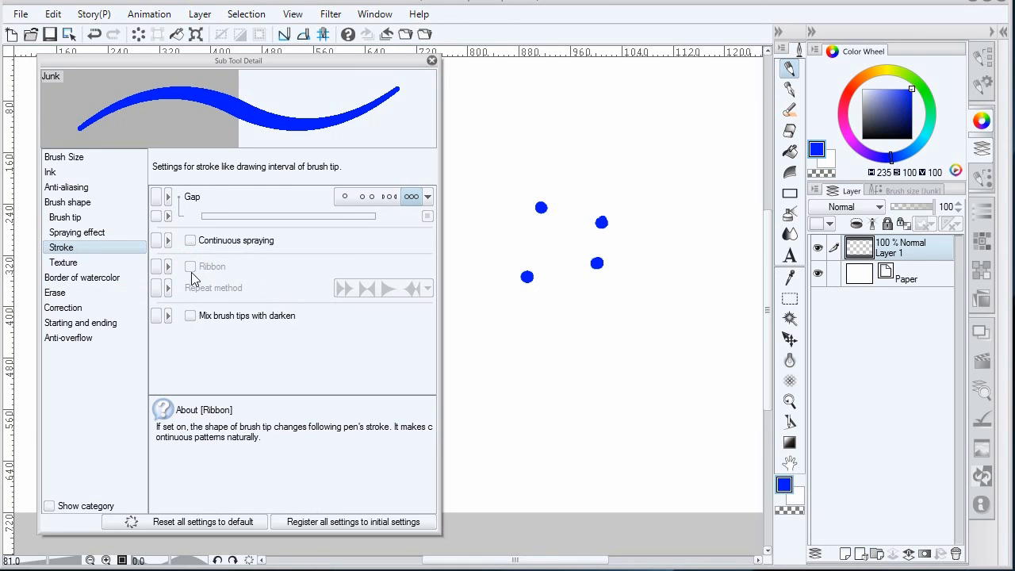
Browse the available paper texture materials for the brush and close the list without choosing one
{"action": "left_click", "coordinate": [63, 263]}
{"action": "left_click", "coordinate": [349, 194]}
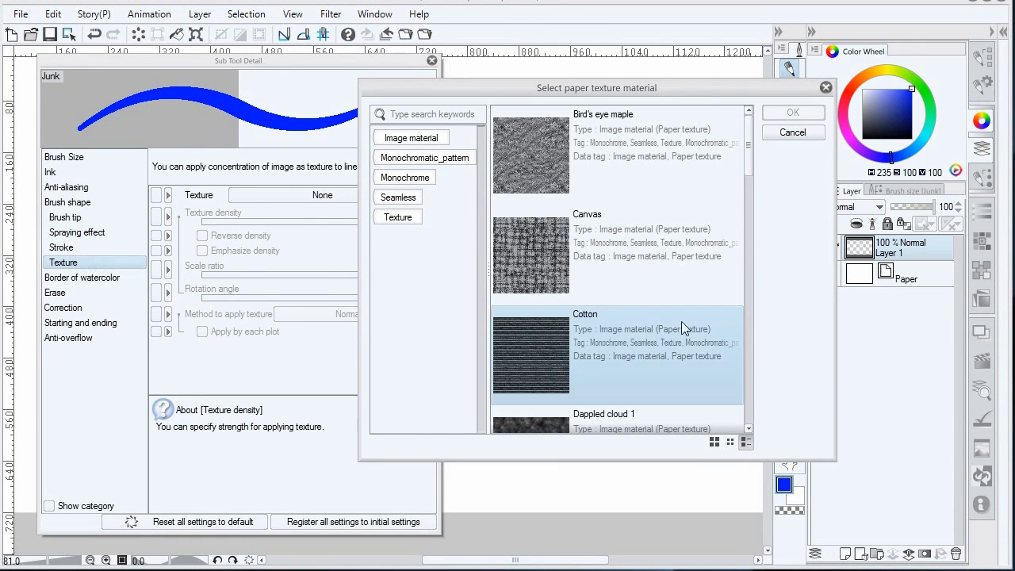
{"action": "left_click", "coordinate": [792, 132]}
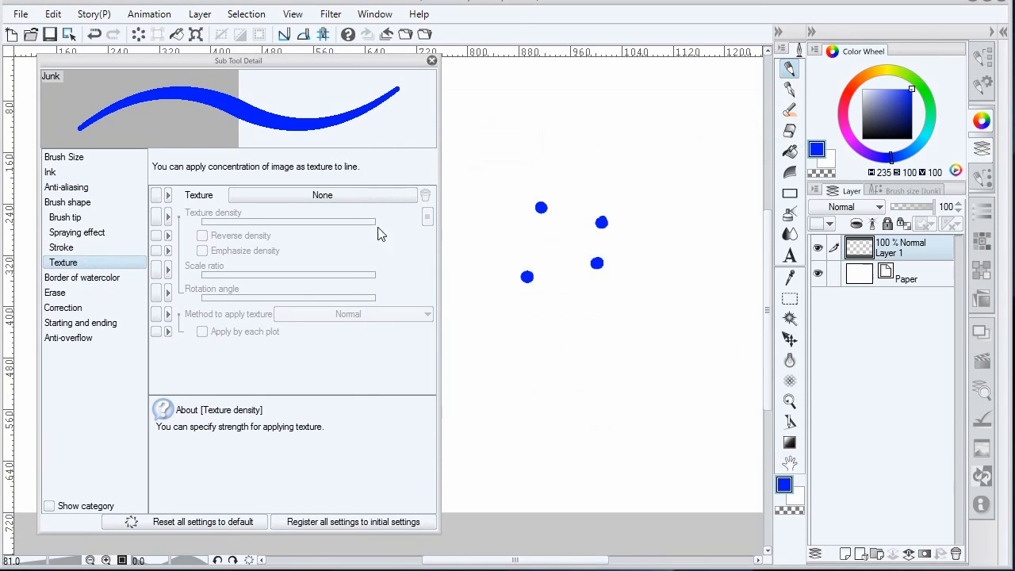
Change the brush tip shape from Circle to Material and add the "soft" pentagonal tip
{"action": "left_click", "coordinate": [80, 206]}
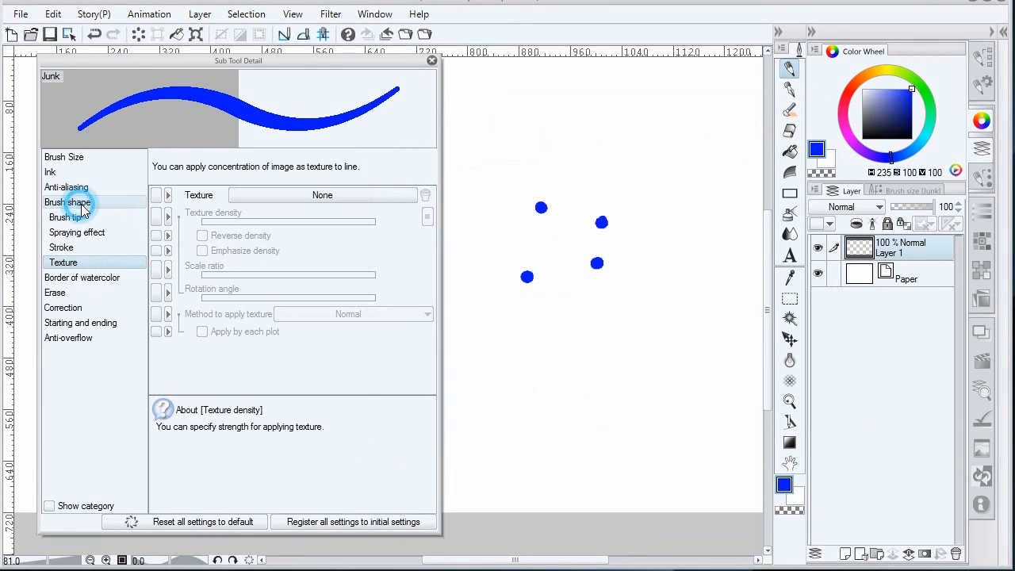
{"action": "left_click", "coordinate": [365, 200]}
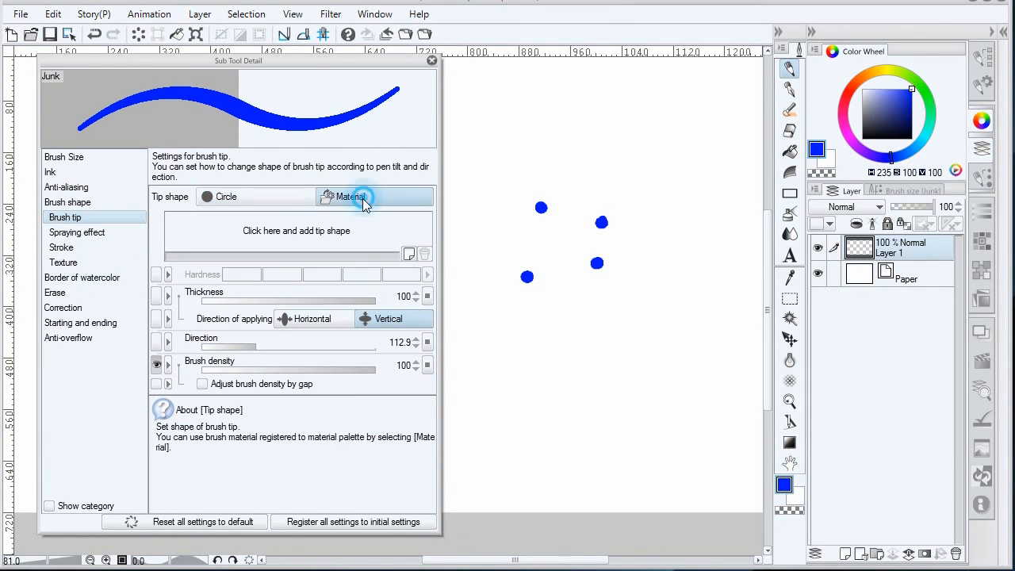
{"action": "left_click", "coordinate": [427, 258]}
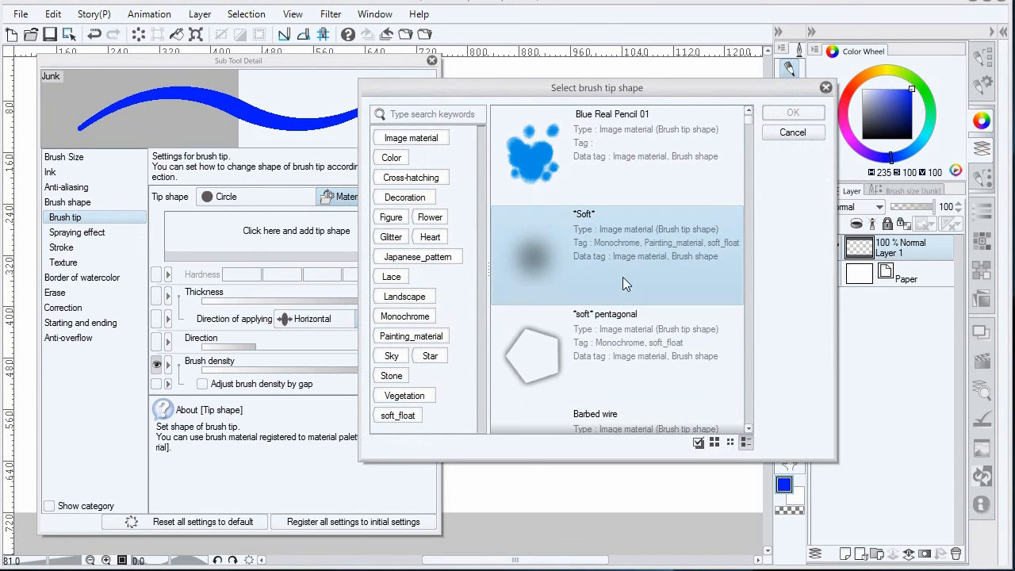
{"action": "left_click", "coordinate": [543, 354]}
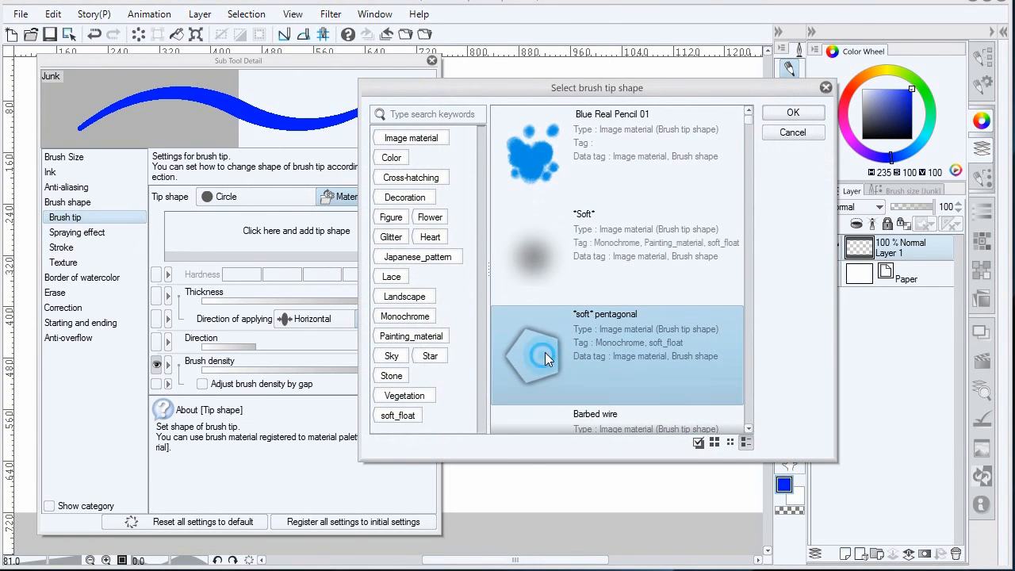
{"action": "left_click", "coordinate": [793, 113]}
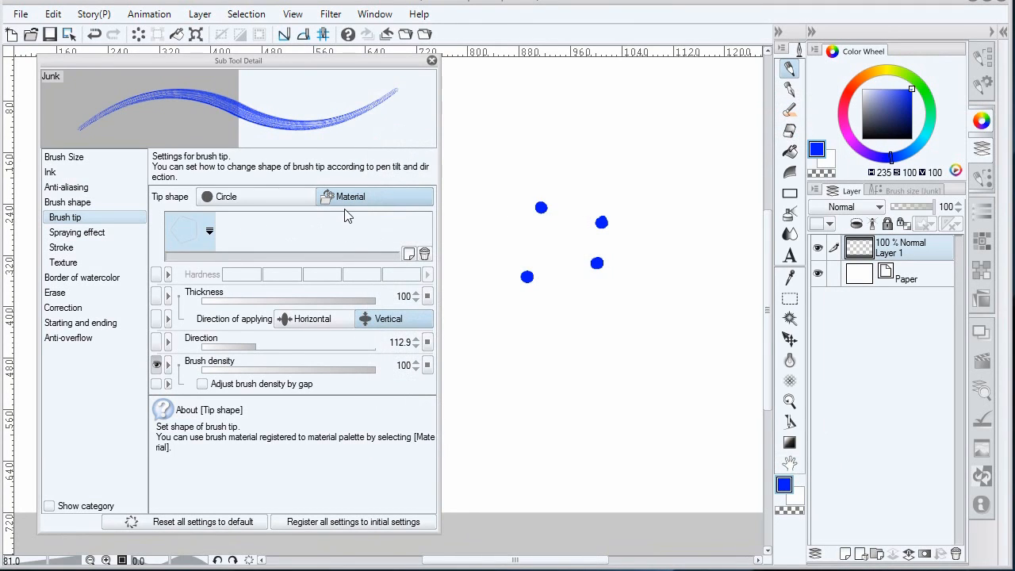
Add the Blue Real Pencil 01 material as another brush tip shape
{"action": "left_click", "coordinate": [409, 254]}
{"action": "left_click", "coordinate": [547, 194]}
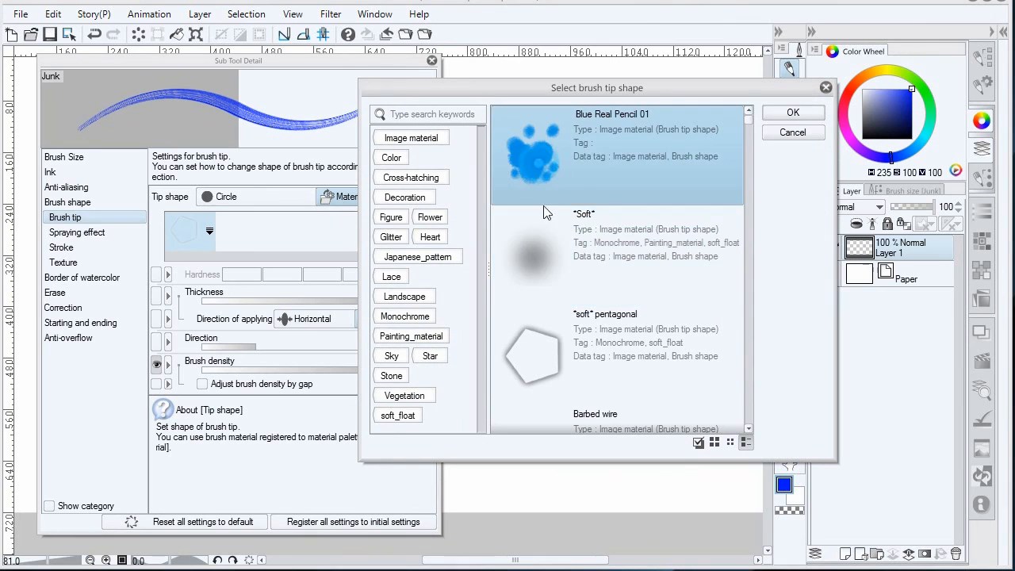
{"action": "left_click", "coordinate": [791, 113]}
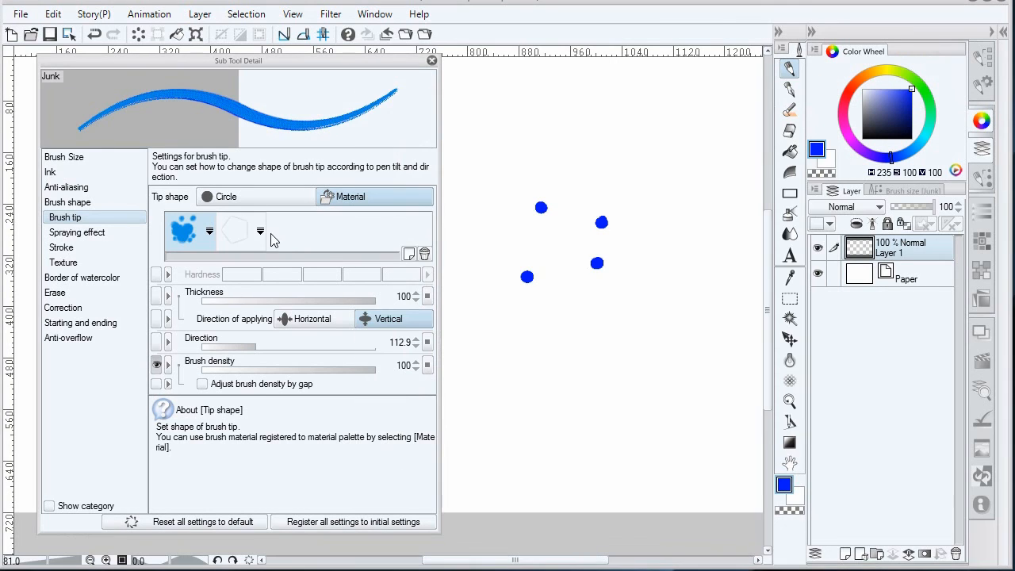
Add the Braided rope material as a brush tip shape and move it to second place, after the blue splatter tip
{"action": "left_click", "coordinate": [410, 255]}
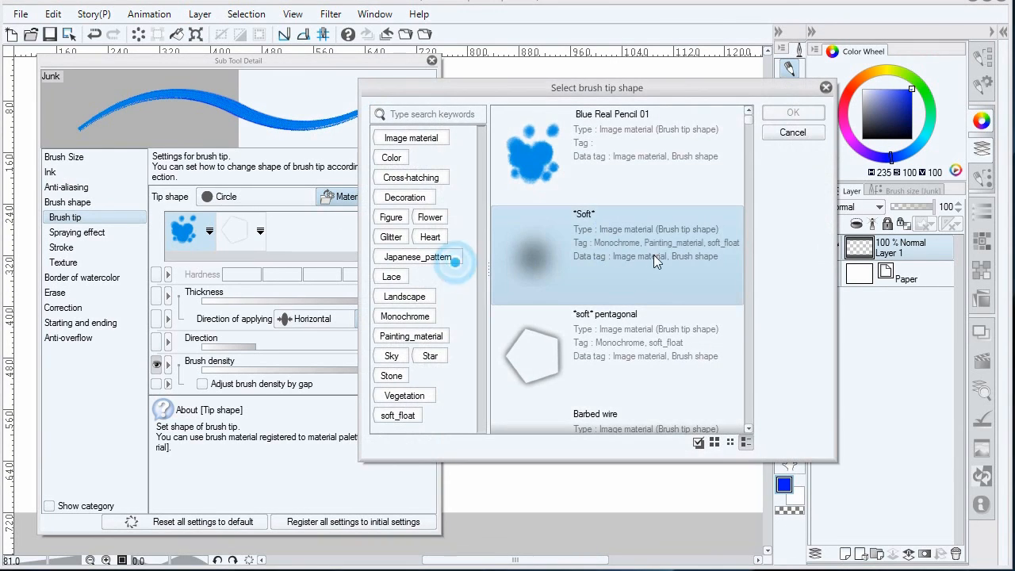
{"action": "left_click_drag", "start_coordinate": [746, 122], "coordinate": [744, 140]}
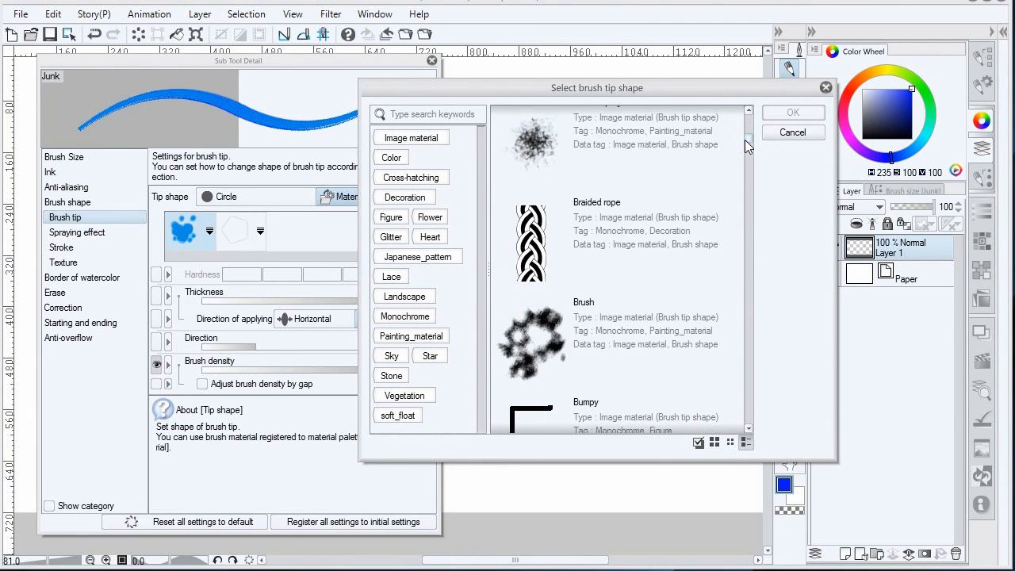
{"action": "left_click", "coordinate": [536, 289]}
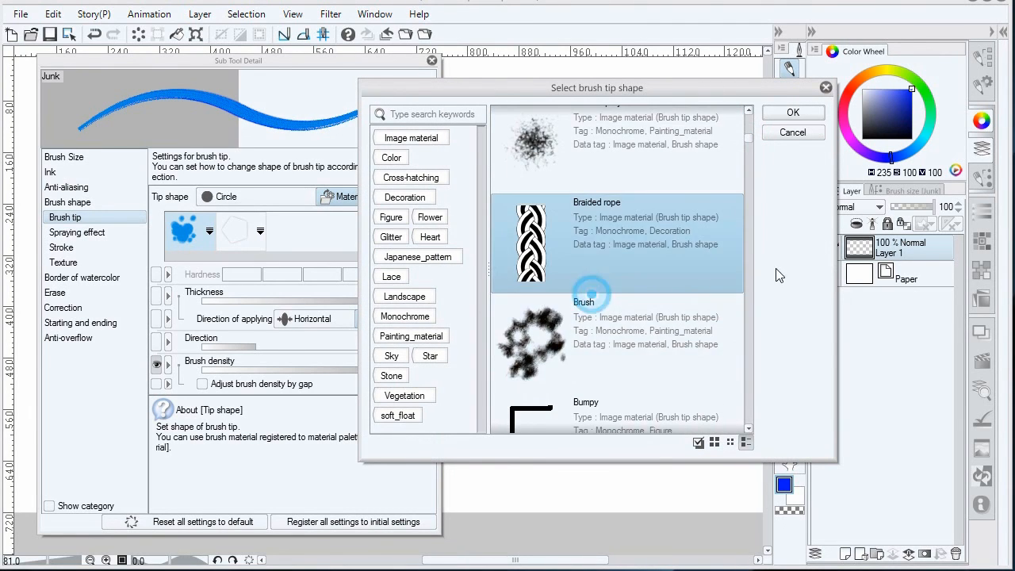
{"action": "left_click", "coordinate": [795, 113]}
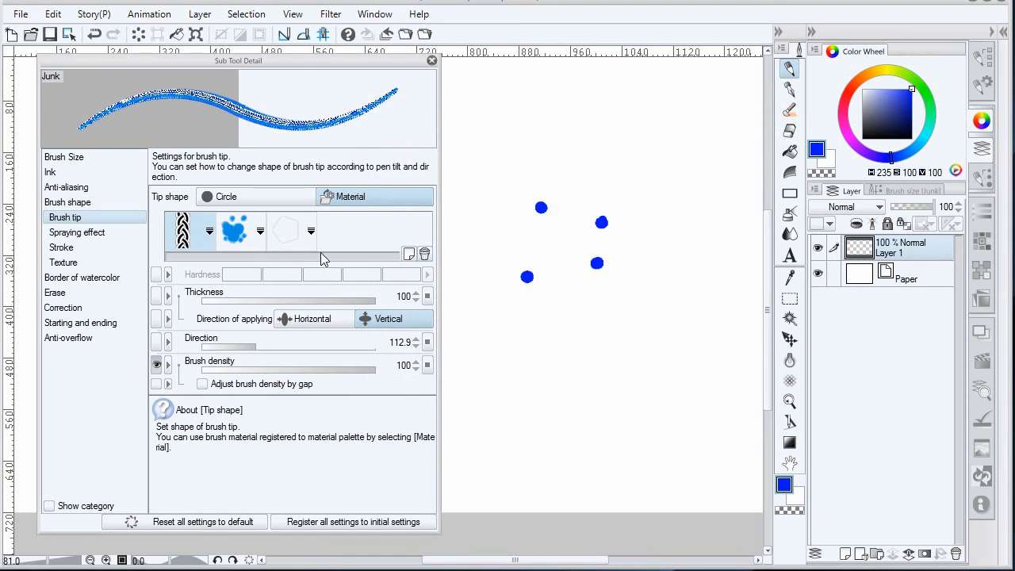
{"action": "left_click_drag", "start_coordinate": [204, 238], "coordinate": [263, 232]}
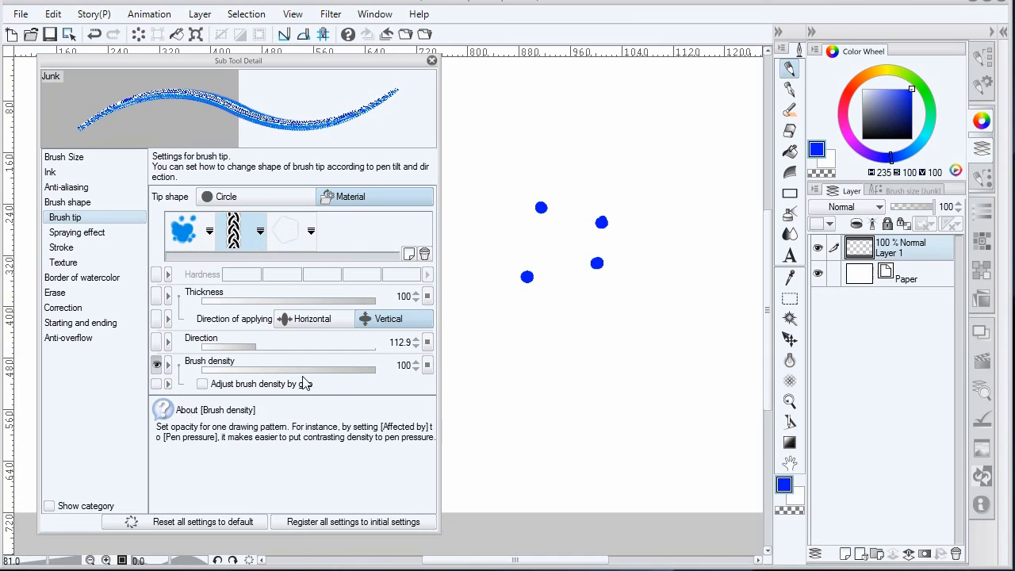
Enable Ribbon in the brush's stroke settings and paint a long winding test stroke on the canvas
{"action": "left_click", "coordinate": [63, 247]}
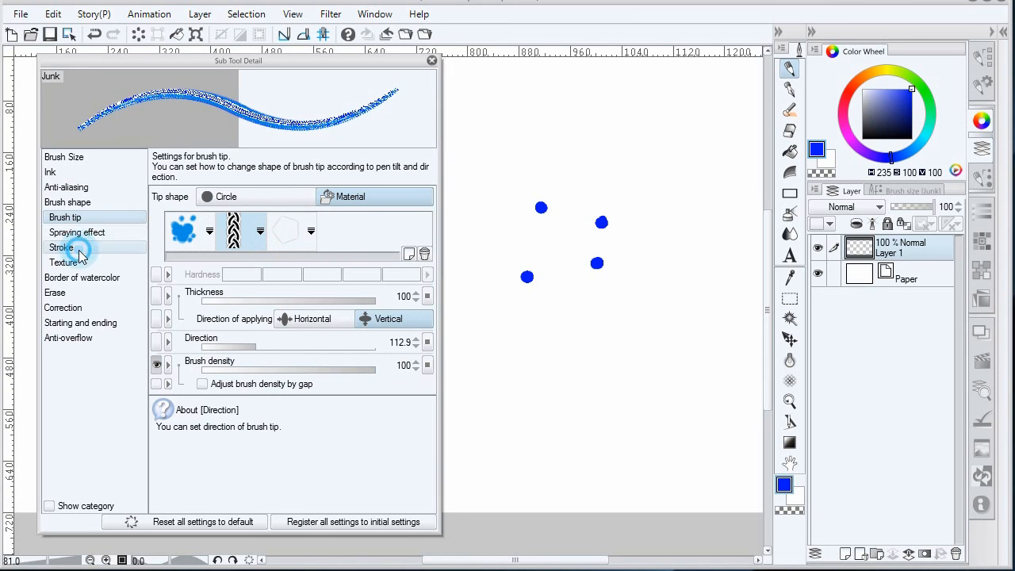
{"action": "left_click", "coordinate": [198, 270]}
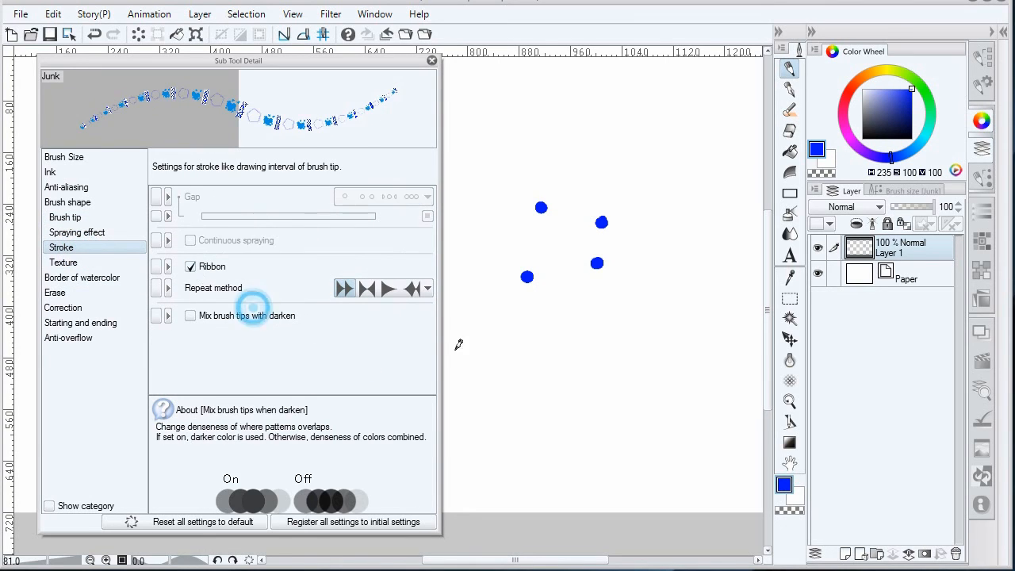
{"action": "mouse_move", "coordinate": [492, 128]}
{"action": "left_mouse_down"}
{"action": "mouse_move", "coordinate": [658, 104]}
{"action": "mouse_move", "coordinate": [675, 229]}
{"action": "mouse_move", "coordinate": [728, 337]}
{"action": "mouse_move", "coordinate": [671, 452]}
{"action": "left_mouse_up"}
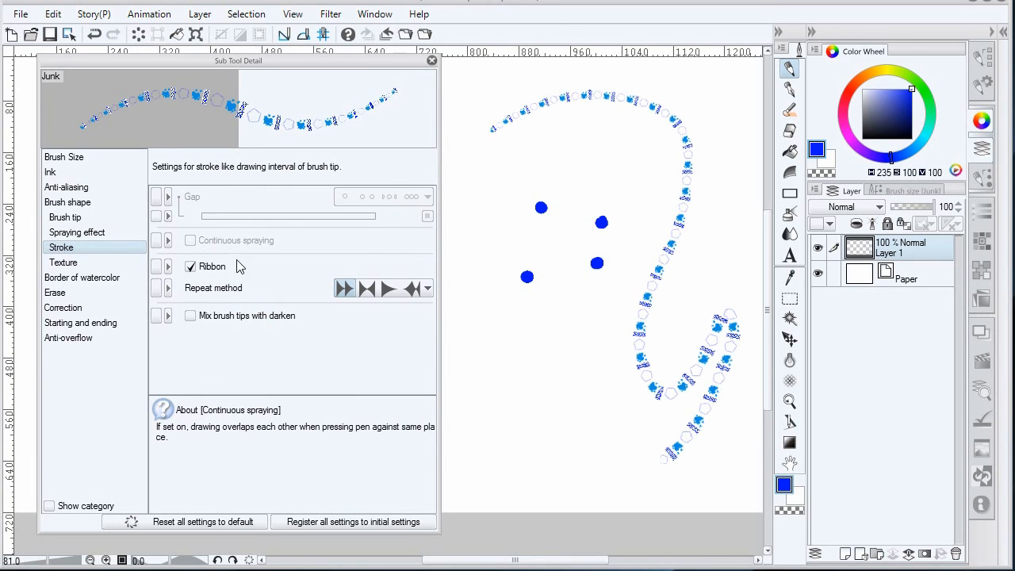
Paint test strokes with the back-and-forth repeat method and with the Not repeat method
{"action": "left_click", "coordinate": [367, 288]}
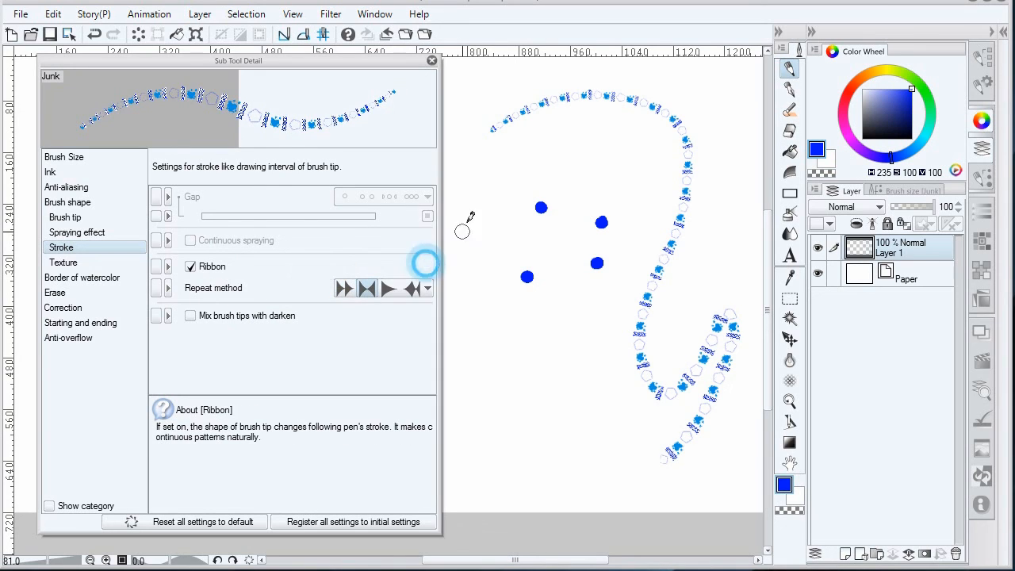
{"action": "mouse_move", "coordinate": [467, 170]}
{"action": "left_mouse_down"}
{"action": "mouse_move", "coordinate": [509, 359]}
{"action": "mouse_move", "coordinate": [593, 386]}
{"action": "mouse_move", "coordinate": [602, 430]}
{"action": "left_mouse_up"}
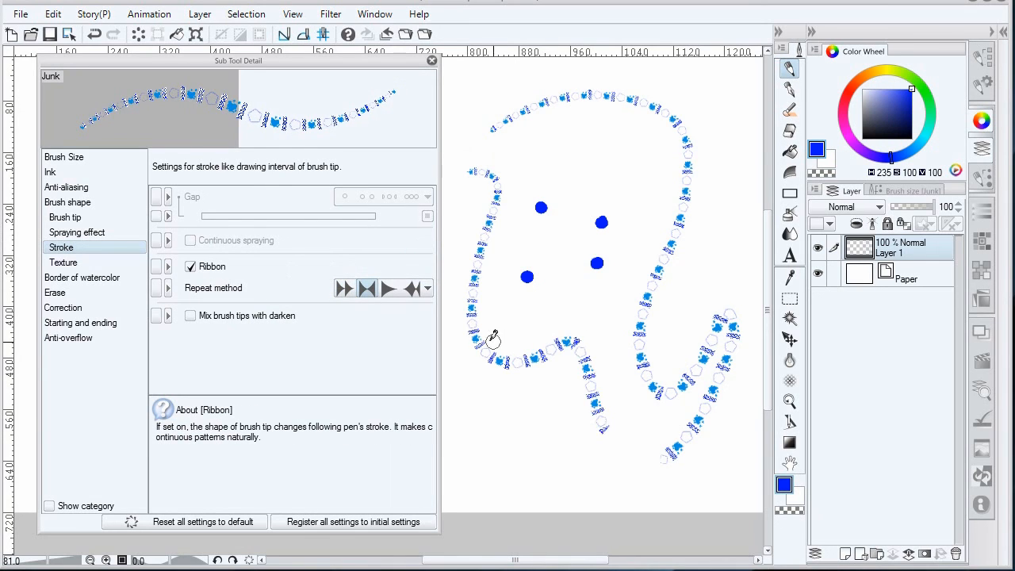
{"action": "left_click", "coordinate": [390, 289]}
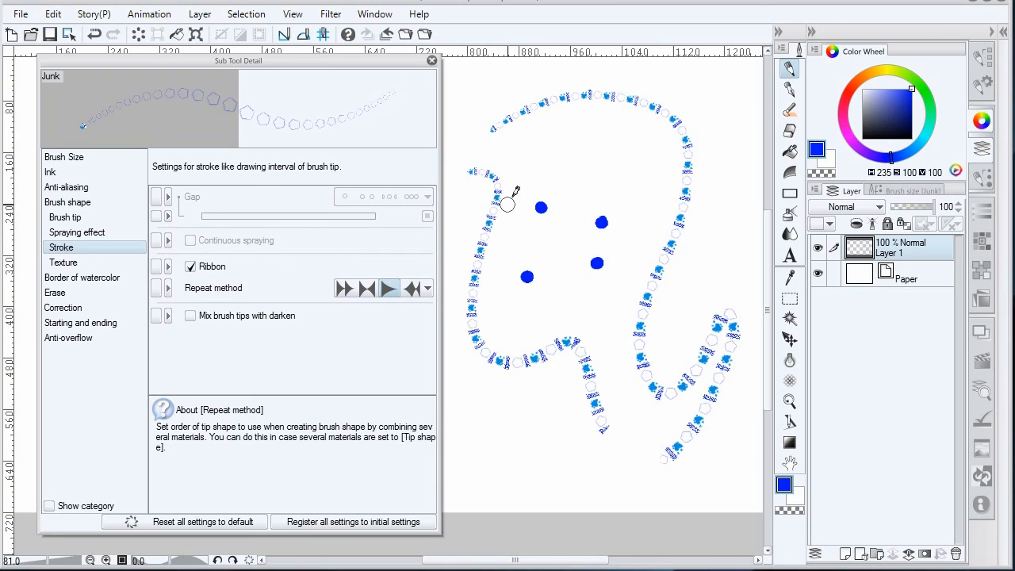
{"action": "mouse_move", "coordinate": [518, 143]}
{"action": "left_mouse_down"}
{"action": "mouse_move", "coordinate": [629, 211]}
{"action": "mouse_move", "coordinate": [617, 321]}
{"action": "left_mouse_up"}
{"action": "mouse_move", "coordinate": [624, 134]}
{"action": "left_mouse_down"}
{"action": "mouse_move", "coordinate": [640, 248]}
{"action": "mouse_move", "coordinate": [619, 343]}
{"action": "left_mouse_up"}
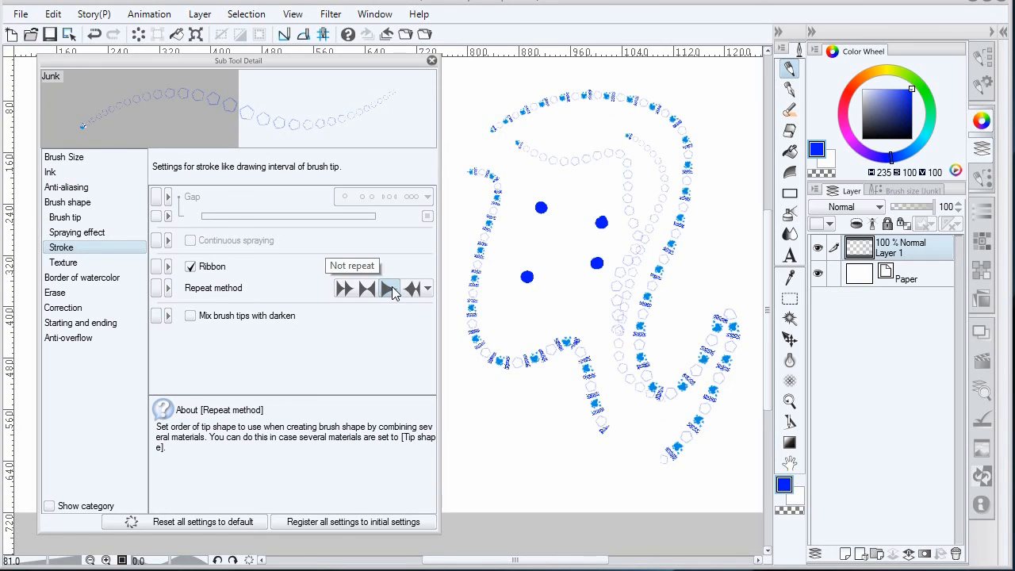
{"action": "mouse_move", "coordinate": [553, 135]}
{"action": "left_mouse_down"}
{"action": "mouse_move", "coordinate": [582, 146]}
{"action": "mouse_move", "coordinate": [562, 229]}
{"action": "left_mouse_up"}
Switch to the fourth repeat method, paint a winding test stroke, and check the list of repeat methods
{"action": "left_click", "coordinate": [416, 291]}
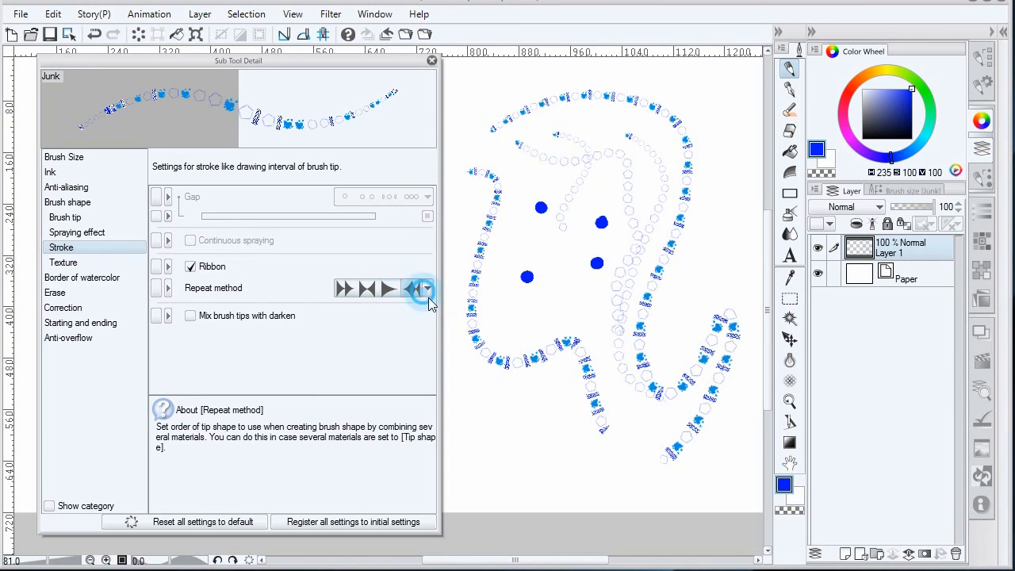
{"action": "mouse_move", "coordinate": [499, 92]}
{"action": "left_mouse_down"}
{"action": "mouse_move", "coordinate": [547, 182]}
{"action": "mouse_move", "coordinate": [587, 364]}
{"action": "mouse_move", "coordinate": [524, 490]}
{"action": "mouse_move", "coordinate": [577, 461]}
{"action": "left_mouse_up"}
{"action": "left_click", "coordinate": [427, 289]}
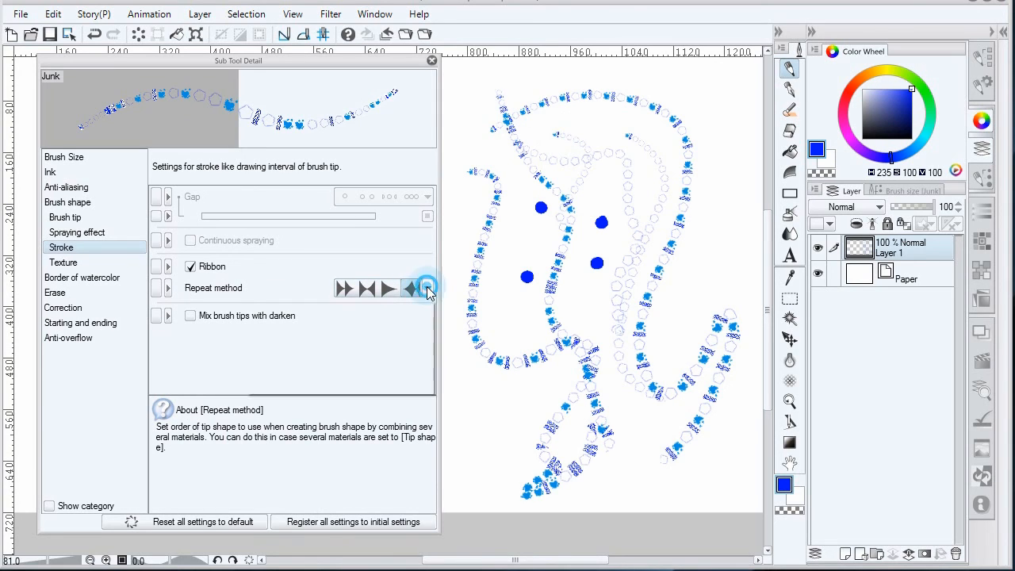
{"action": "left_click", "coordinate": [331, 288]}
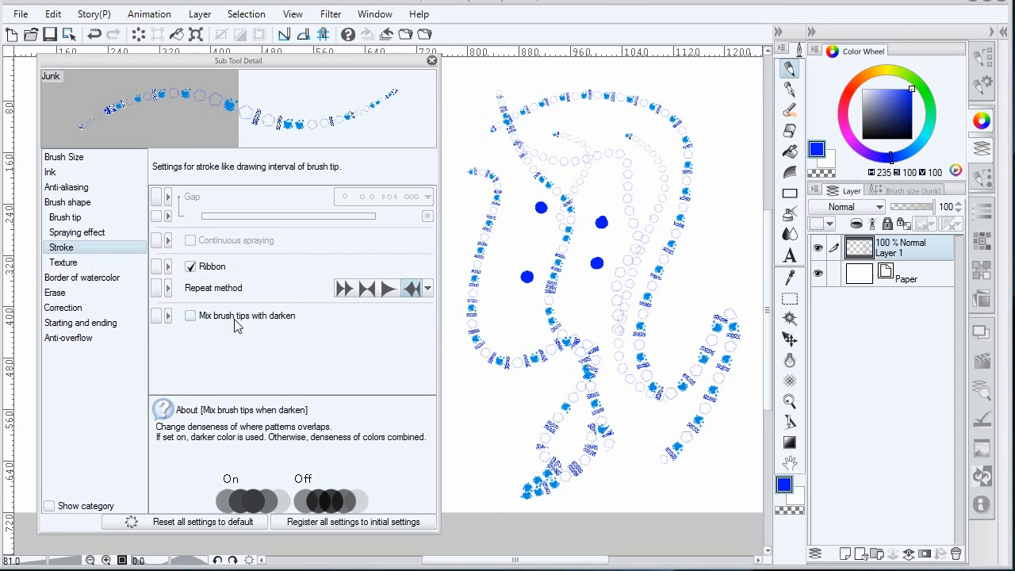
Turn off Ribbon, paint a test stroke with Mix brush tips with darken enabled, and disable that option again
{"action": "left_click", "coordinate": [191, 268]}
{"action": "left_click", "coordinate": [191, 315]}
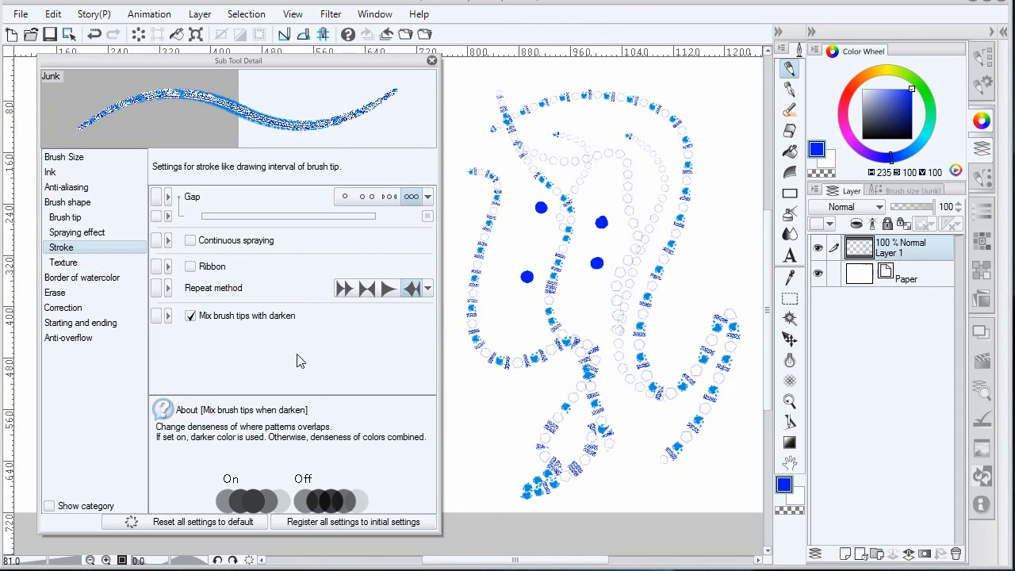
{"action": "mouse_move", "coordinate": [474, 169]}
{"action": "left_mouse_down"}
{"action": "mouse_move", "coordinate": [516, 318]}
{"action": "mouse_move", "coordinate": [708, 228]}
{"action": "mouse_move", "coordinate": [726, 329]}
{"action": "left_mouse_up"}
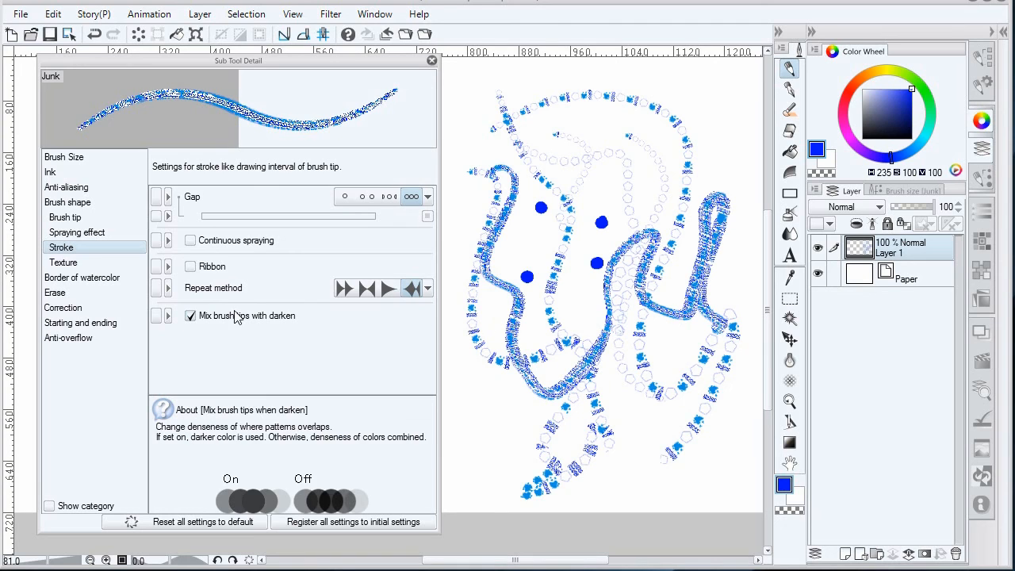
{"action": "left_click", "coordinate": [236, 316]}
Change the brush tip shape from Material back to Circle
{"action": "left_click", "coordinate": [64, 263]}
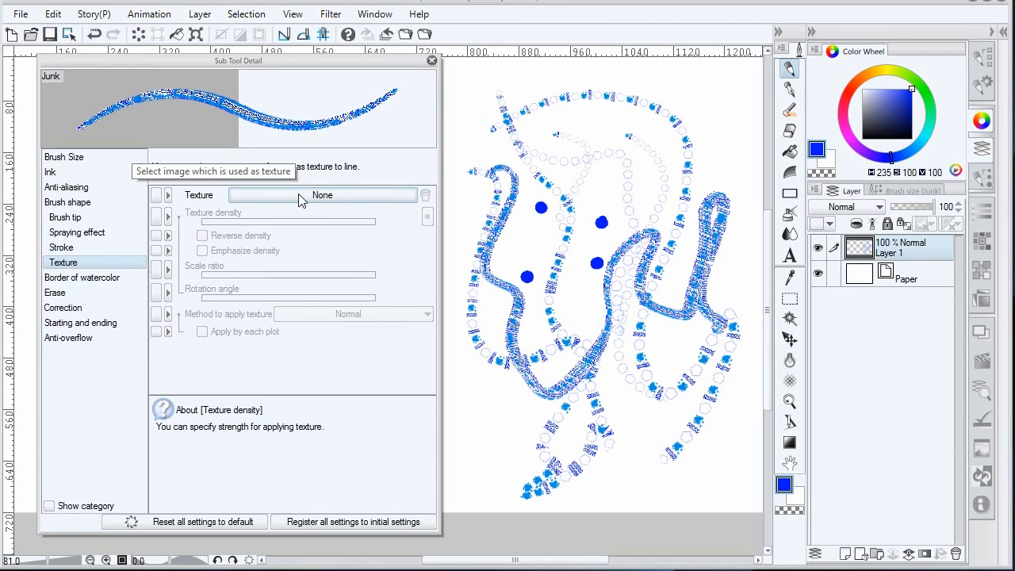
{"action": "left_click", "coordinate": [66, 216]}
{"action": "left_click", "coordinate": [238, 197]}
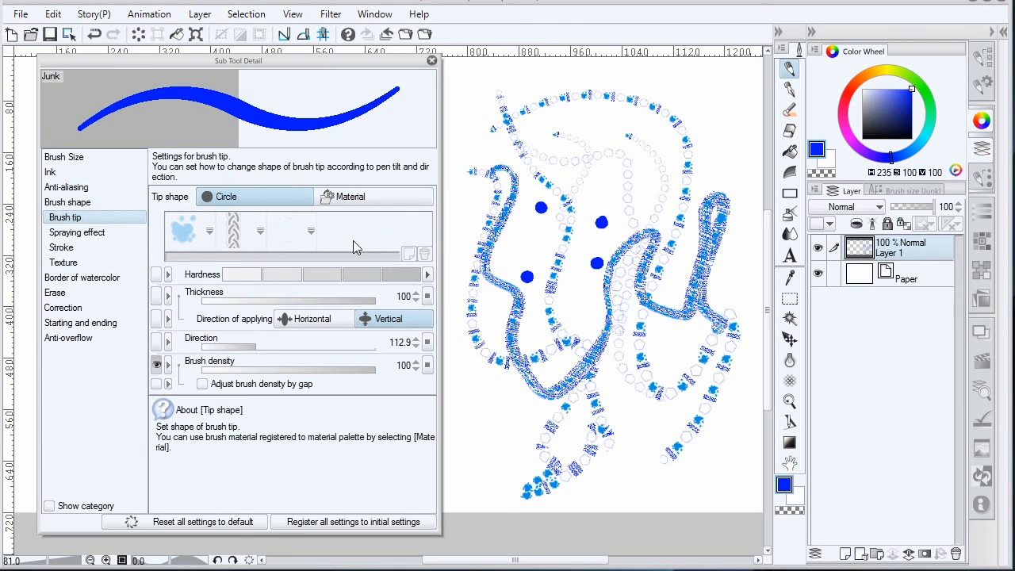
Apply the Canvas paper texture to the brush
{"action": "left_click", "coordinate": [64, 262]}
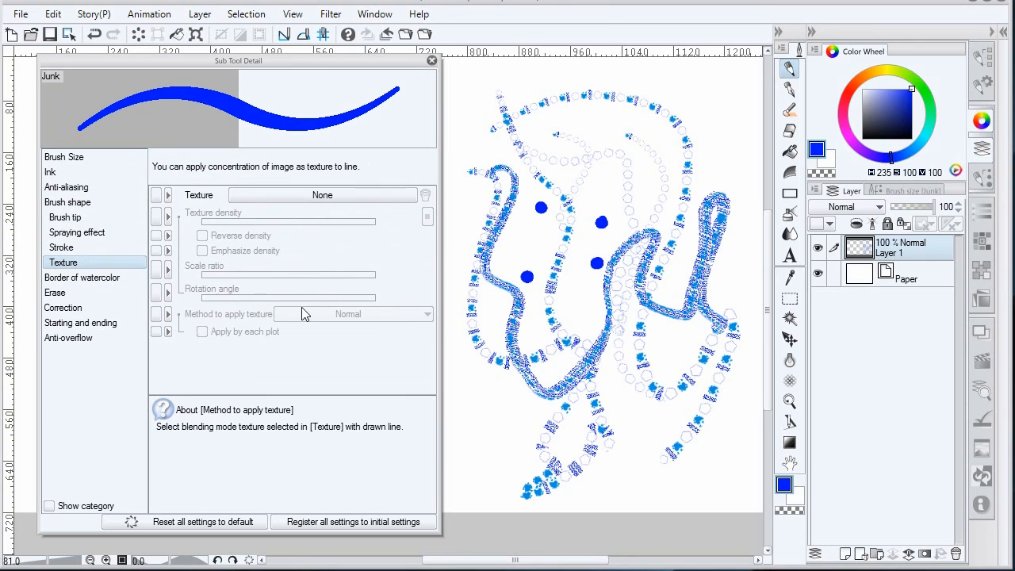
{"action": "left_click", "coordinate": [328, 200]}
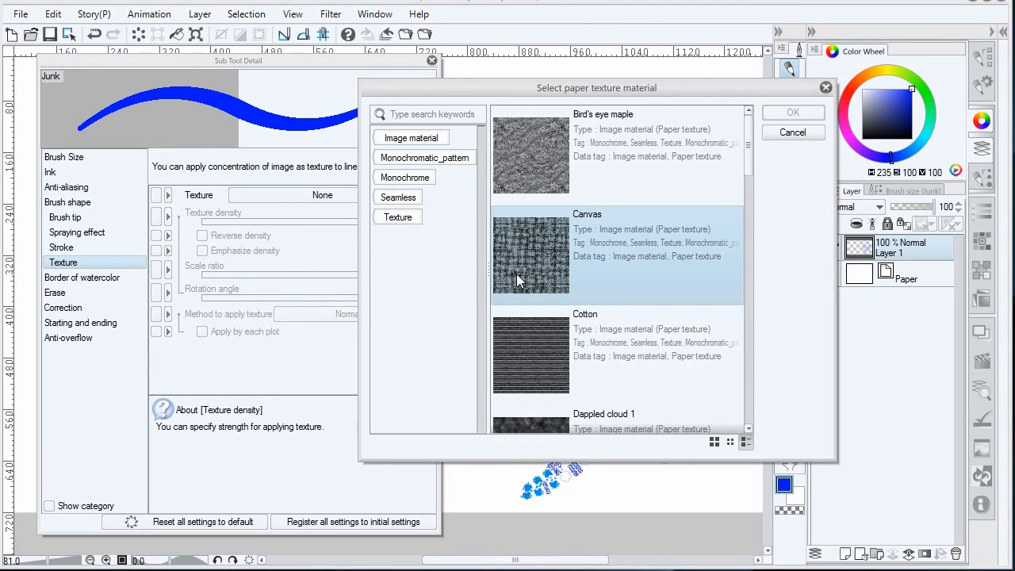
{"action": "left_click", "coordinate": [530, 273]}
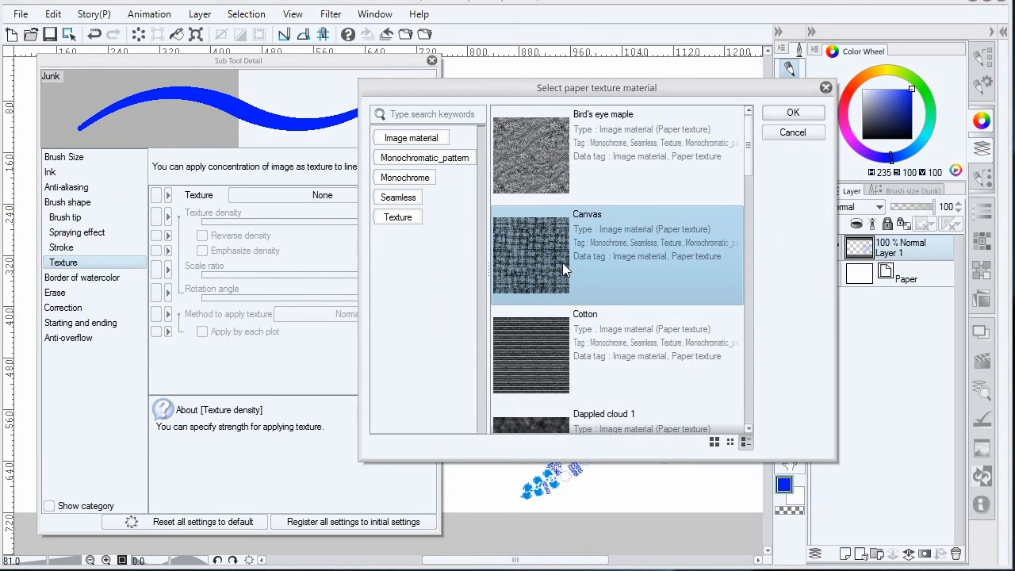
{"action": "double_click", "coordinate": [563, 263]}
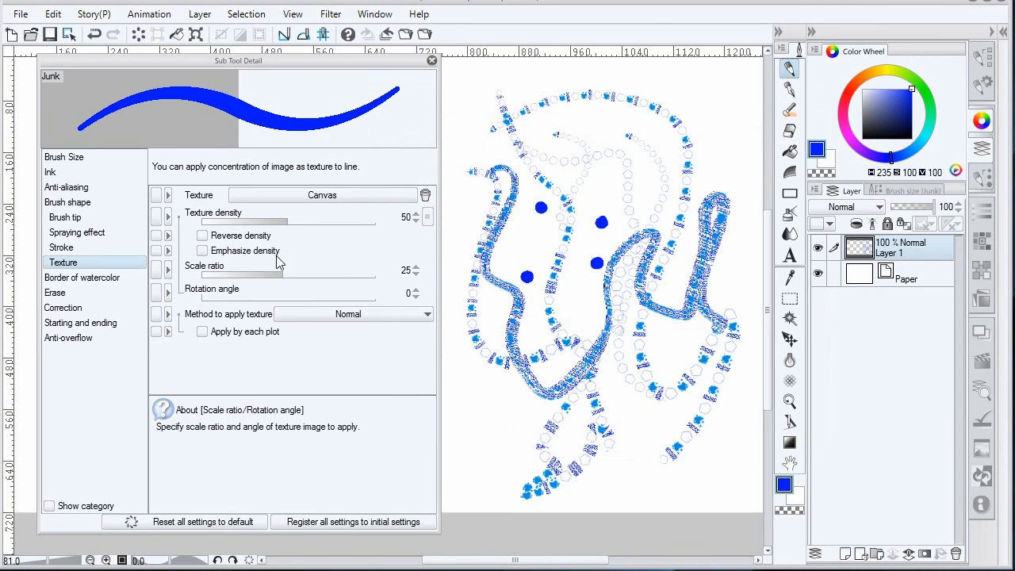
Set the texture density to 63 with Reverse density on, lower the scale ratio to 3, and paint a test stroke
{"action": "left_click_drag", "start_coordinate": [285, 219], "coordinate": [309, 226]}
{"action": "left_click", "coordinate": [202, 236]}
{"action": "left_click", "coordinate": [281, 272]}
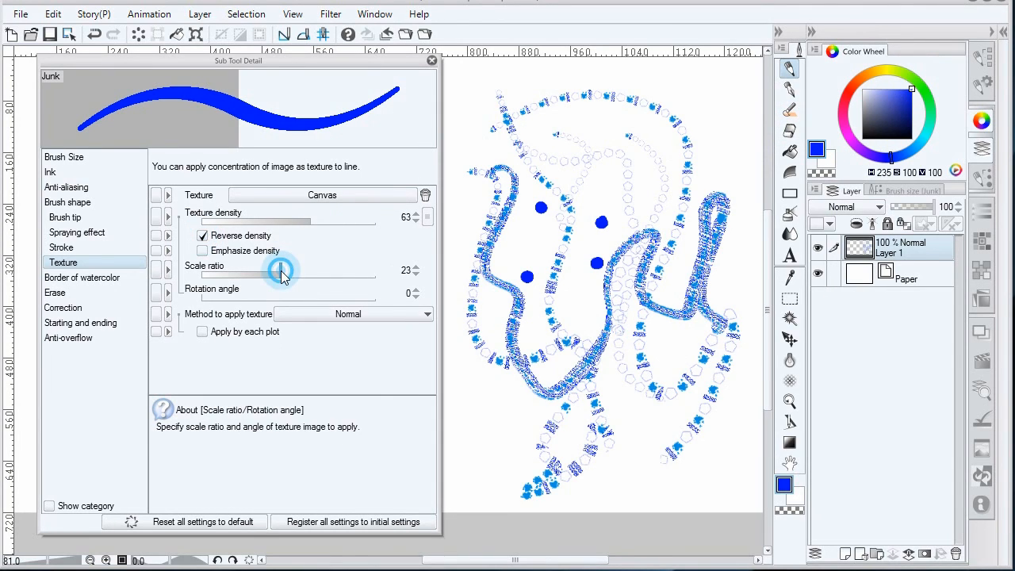
{"action": "left_click_drag", "start_coordinate": [283, 274], "coordinate": [227, 279]}
{"action": "mouse_move", "coordinate": [471, 127]}
{"action": "left_mouse_down"}
{"action": "mouse_move", "coordinate": [499, 287]}
{"action": "mouse_move", "coordinate": [522, 287]}
{"action": "left_mouse_up"}
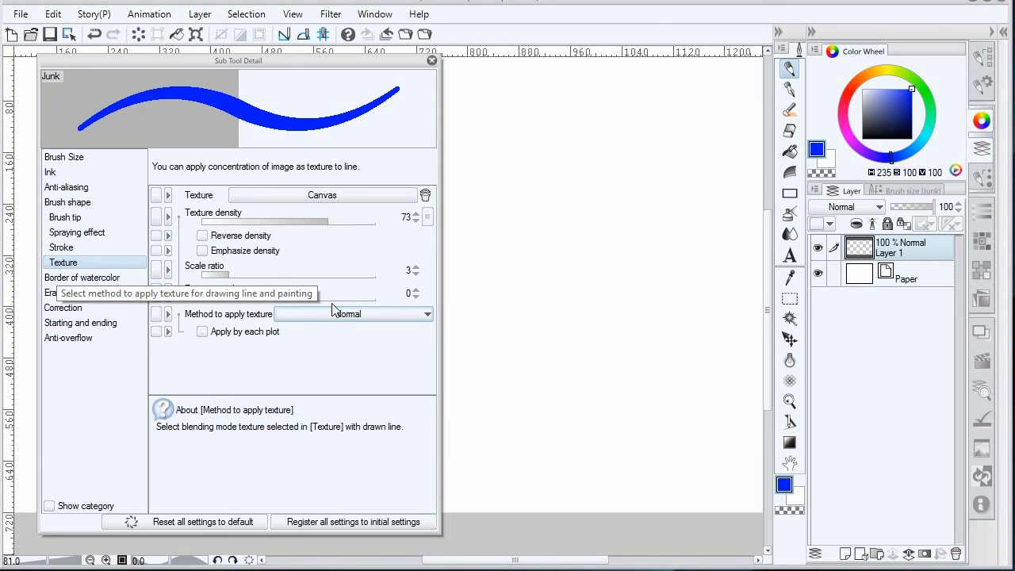
Replace the brush texture with Bird's eye maple and paint a winding test stroke on the canvas
{"action": "left_click", "coordinate": [381, 196]}
{"action": "left_click", "coordinate": [539, 265]}
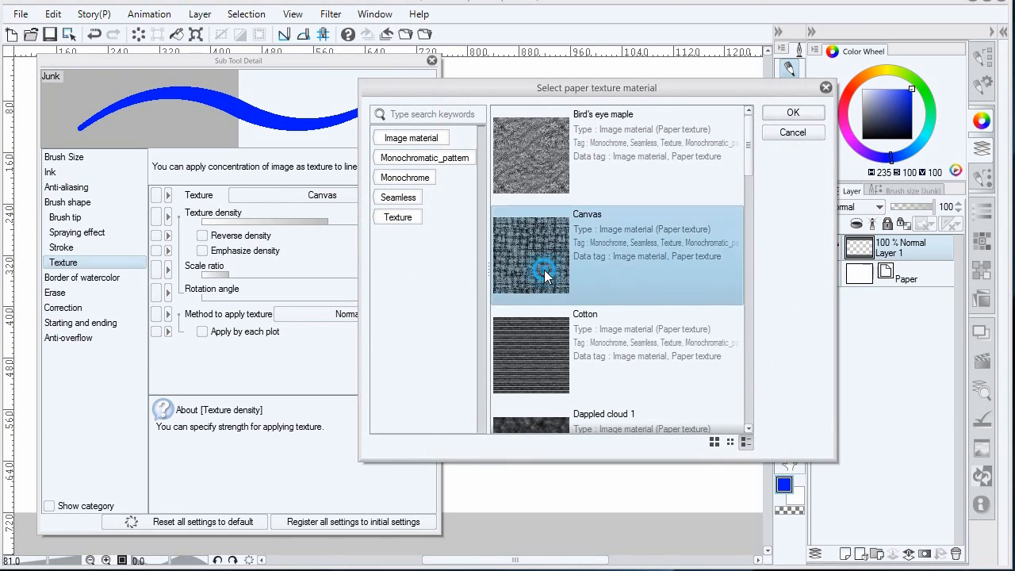
{"action": "left_click", "coordinate": [640, 200]}
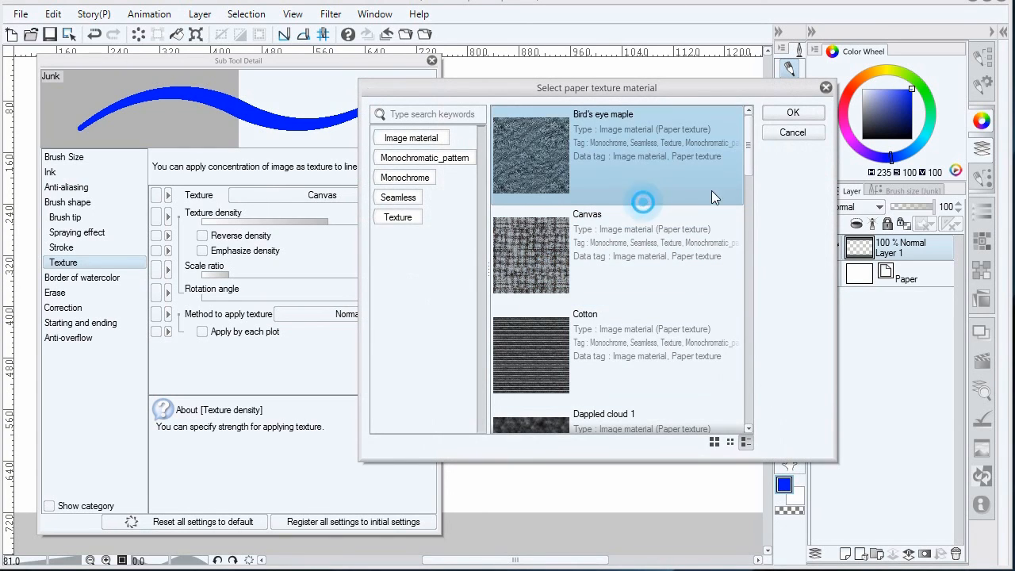
{"action": "left_click", "coordinate": [793, 113]}
{"action": "left_click", "coordinate": [528, 199]}
{"action": "left_click_drag", "start_coordinate": [528, 199], "coordinate": [630, 319]}
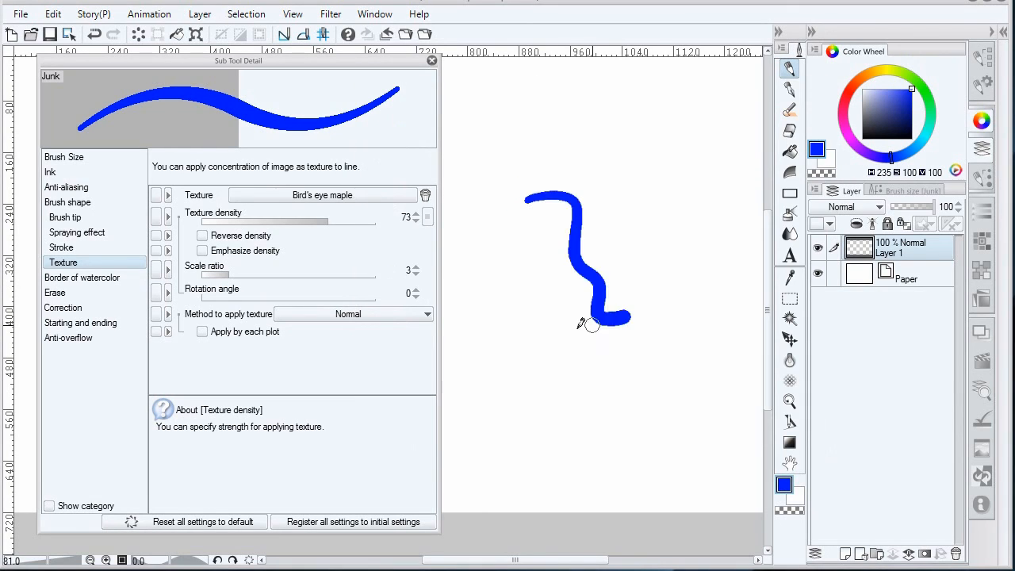
Try Multiply and Subtract as the method to apply texture, set it to Compare, and paint a test stroke
{"action": "left_click", "coordinate": [349, 314]}
{"action": "left_click", "coordinate": [339, 345]}
{"action": "left_click", "coordinate": [362, 317]}
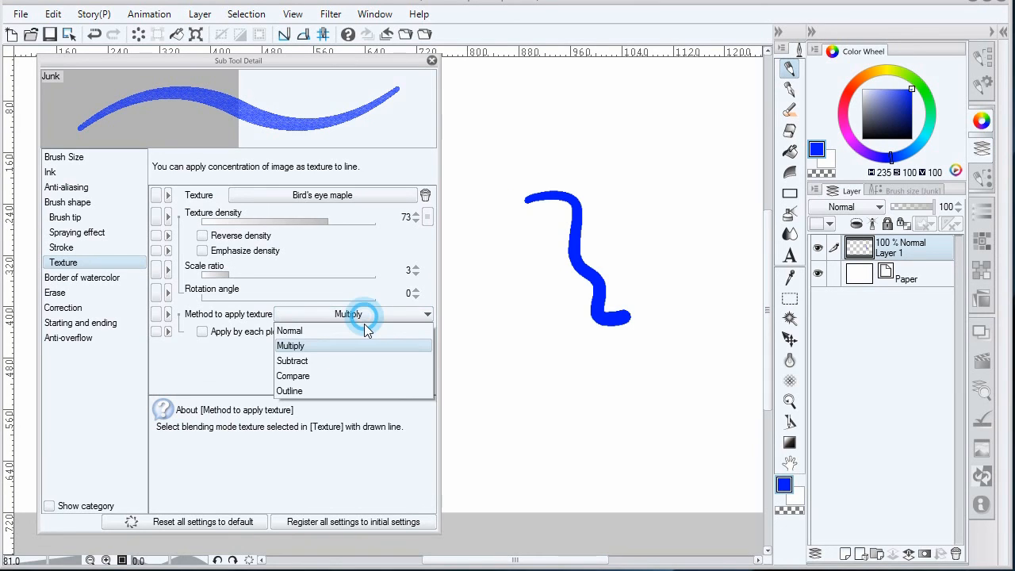
{"action": "left_click", "coordinate": [352, 363]}
{"action": "left_click", "coordinate": [365, 314]}
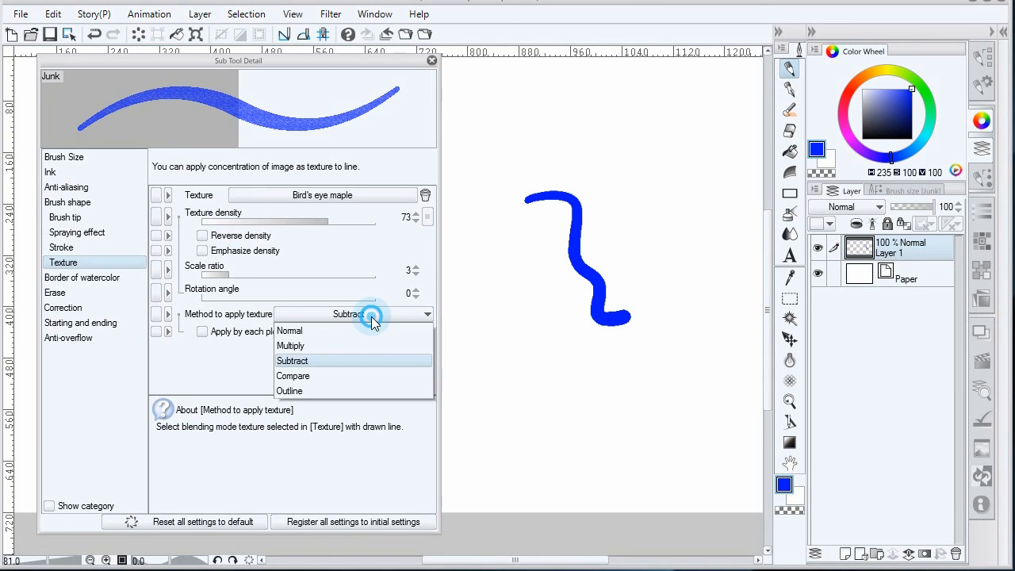
{"action": "left_click", "coordinate": [350, 373]}
{"action": "mouse_move", "coordinate": [561, 138]}
{"action": "left_mouse_down"}
{"action": "mouse_move", "coordinate": [664, 337]}
{"action": "mouse_move", "coordinate": [698, 356]}
{"action": "left_mouse_up"}
Test the Multiply texture method with Reverse density on and texture density 93 using a stroke, and turn on Emphasize density
{"action": "left_click", "coordinate": [372, 315]}
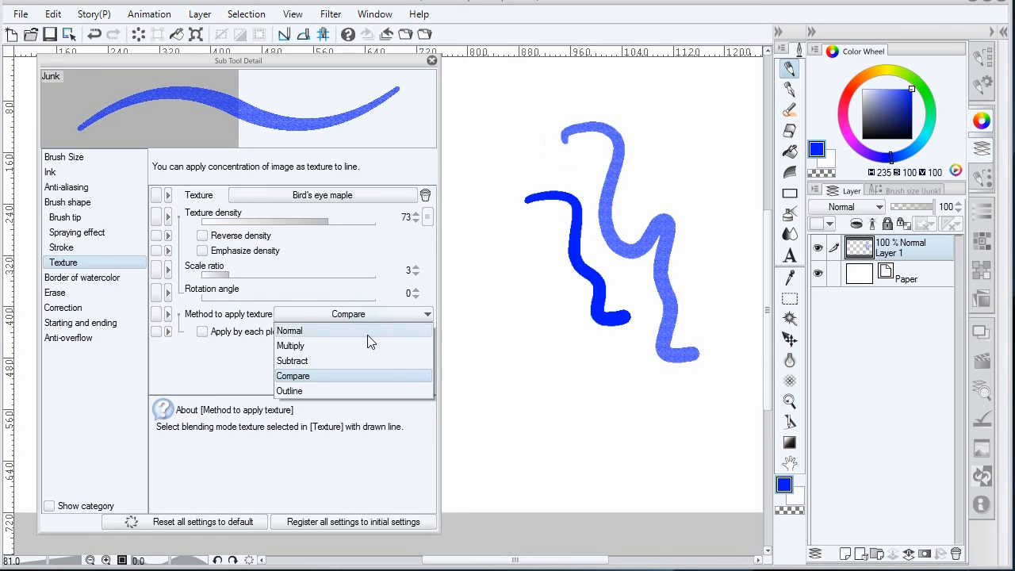
{"action": "left_click", "coordinate": [349, 346]}
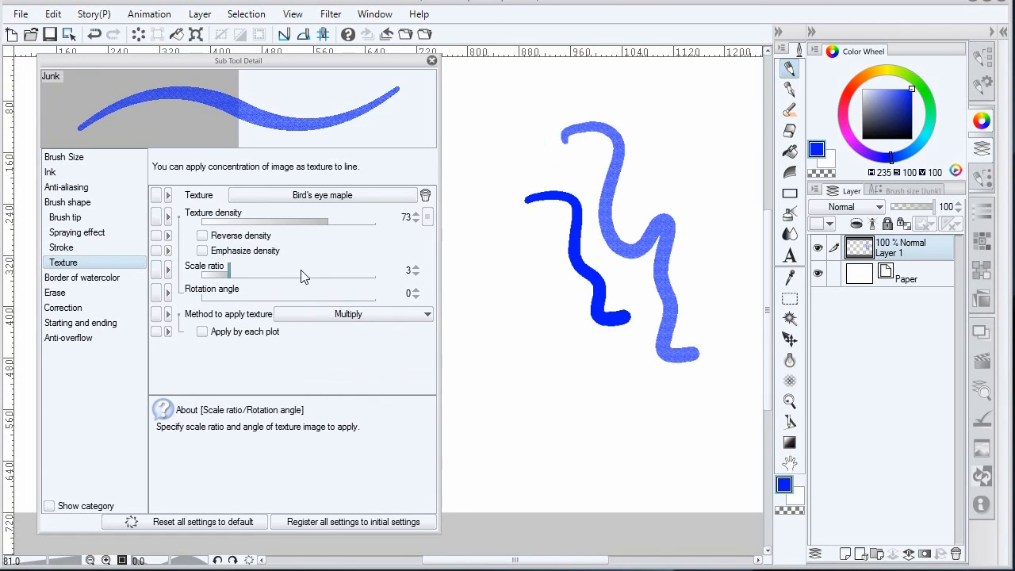
{"action": "left_click", "coordinate": [206, 236]}
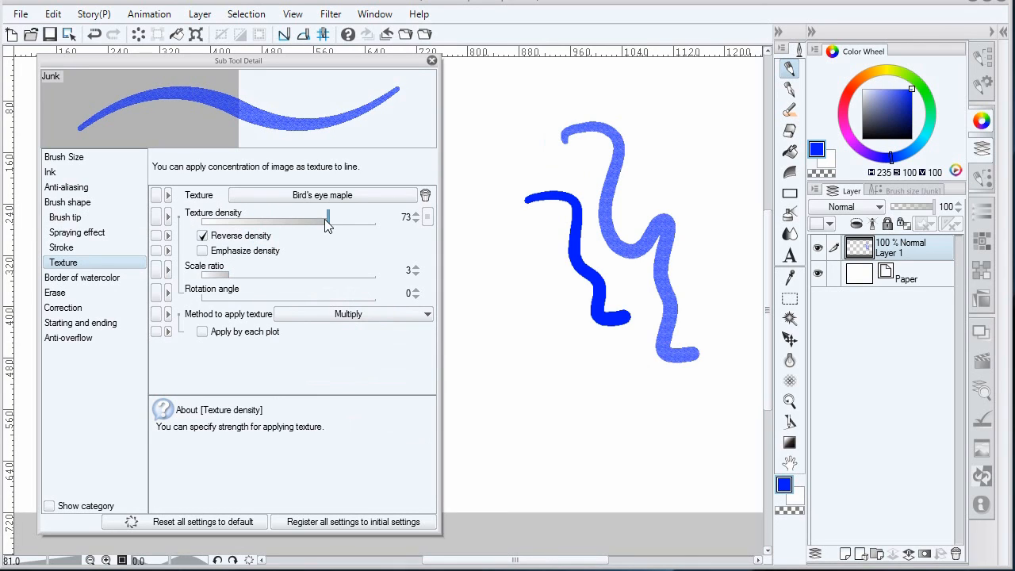
{"action": "mouse_move", "coordinate": [328, 225]}
{"action": "left_mouse_down"}
{"action": "mouse_move", "coordinate": [281, 225]}
{"action": "mouse_move", "coordinate": [368, 230]}
{"action": "left_mouse_up"}
{"action": "mouse_move", "coordinate": [500, 120]}
{"action": "left_mouse_down"}
{"action": "mouse_move", "coordinate": [534, 317]}
{"action": "mouse_move", "coordinate": [581, 417]}
{"action": "left_mouse_up"}
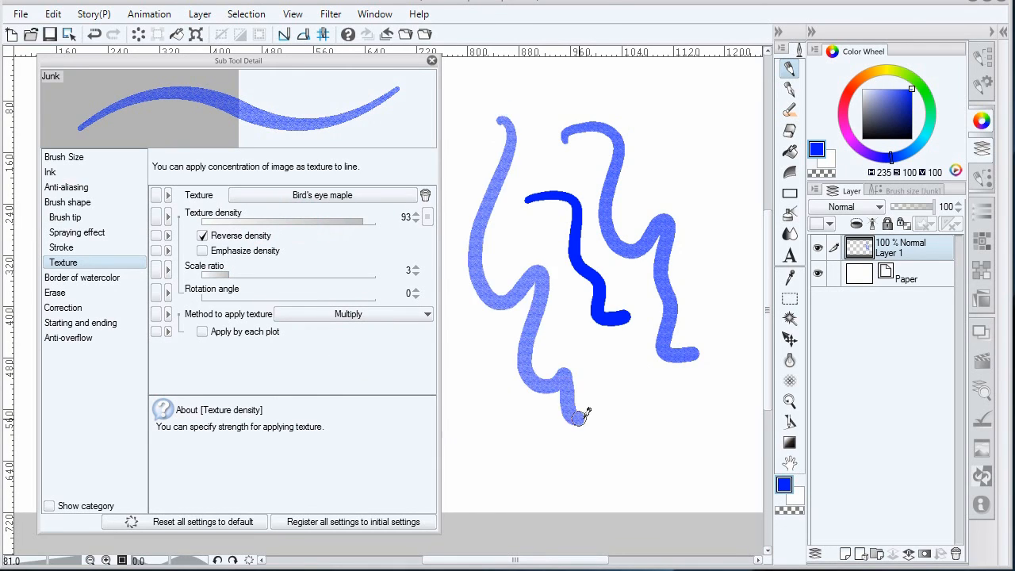
{"action": "left_click", "coordinate": [214, 251]}
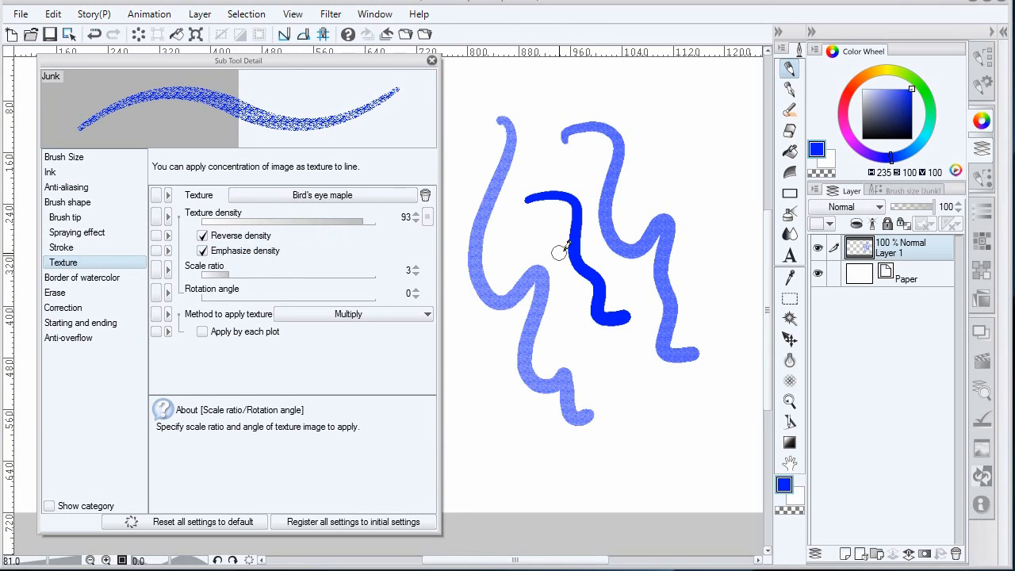
Paint a test stroke with Emphasize density on, raise the texture scale ratio to 65, and paint another winding stroke
{"action": "left_click_drag", "start_coordinate": [538, 268], "coordinate": [665, 399]}
{"action": "left_click", "coordinate": [237, 272]}
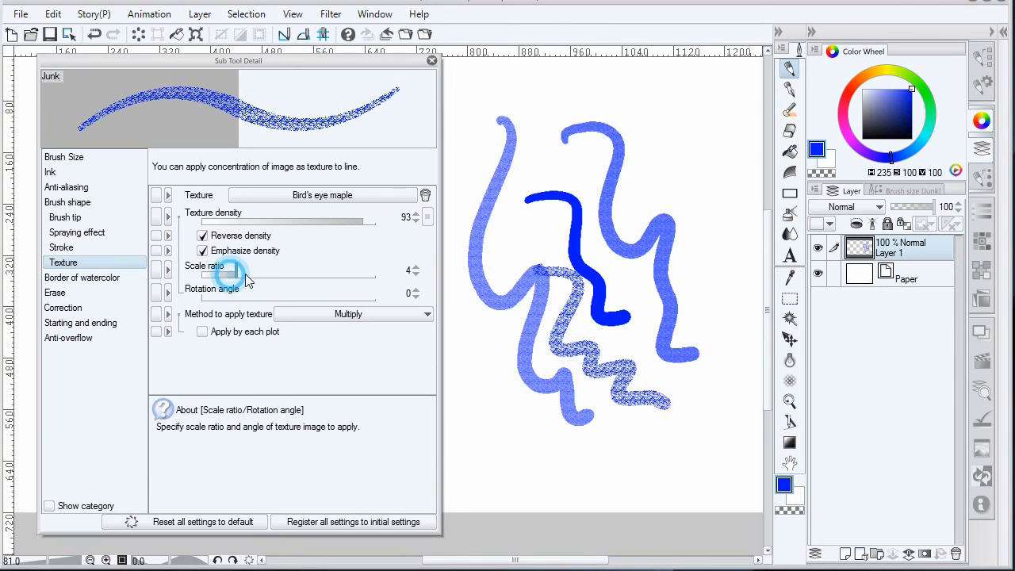
{"action": "left_click_drag", "start_coordinate": [246, 279], "coordinate": [306, 277]}
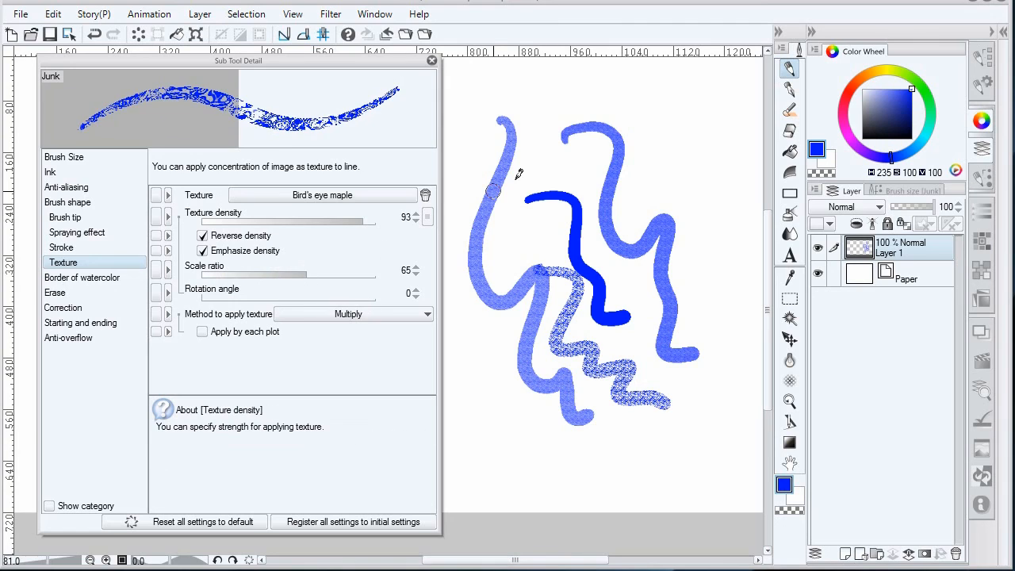
{"action": "left_click_drag", "start_coordinate": [604, 89], "coordinate": [731, 401]}
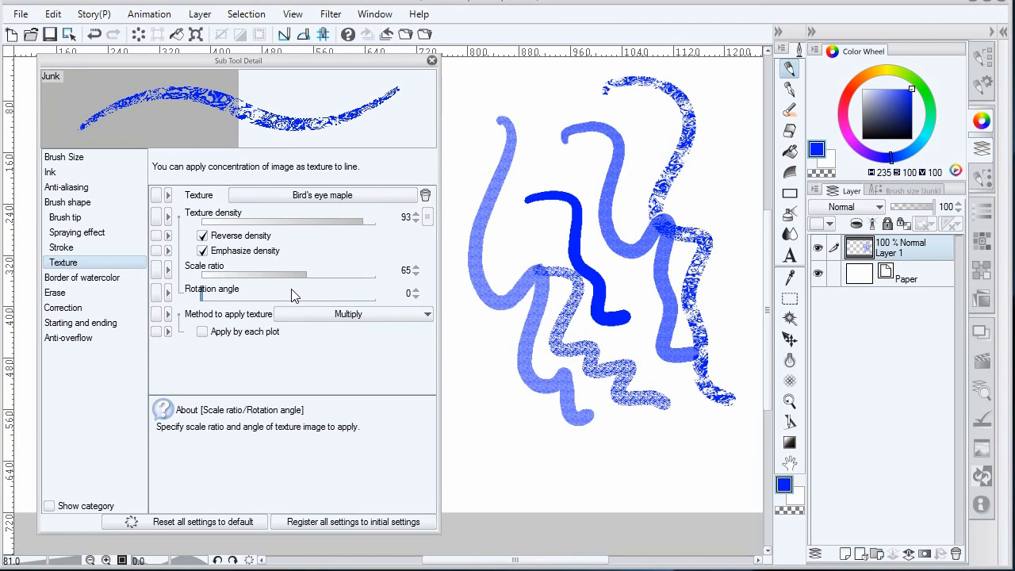
Set the texture scale ratio to 74 and paint a stroke, and test a rotation angle of 118 with another stroke
{"action": "left_click_drag", "start_coordinate": [305, 273], "coordinate": [308, 277]}
{"action": "left_click", "coordinate": [206, 294]}
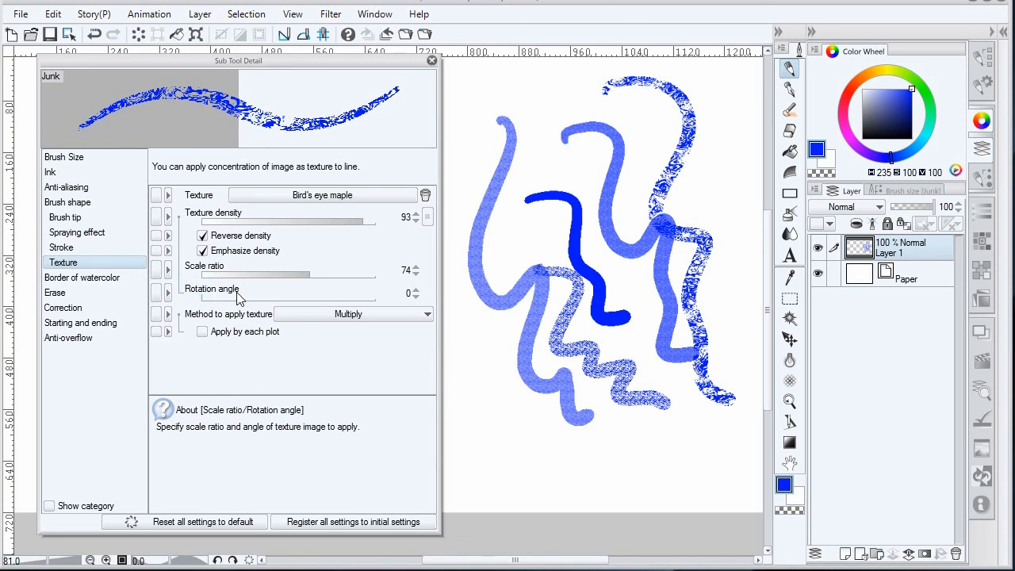
{"action": "mouse_move", "coordinate": [490, 306]}
{"action": "left_mouse_down"}
{"action": "mouse_move", "coordinate": [519, 313]}
{"action": "mouse_move", "coordinate": [501, 367]}
{"action": "mouse_move", "coordinate": [537, 384]}
{"action": "left_mouse_up"}
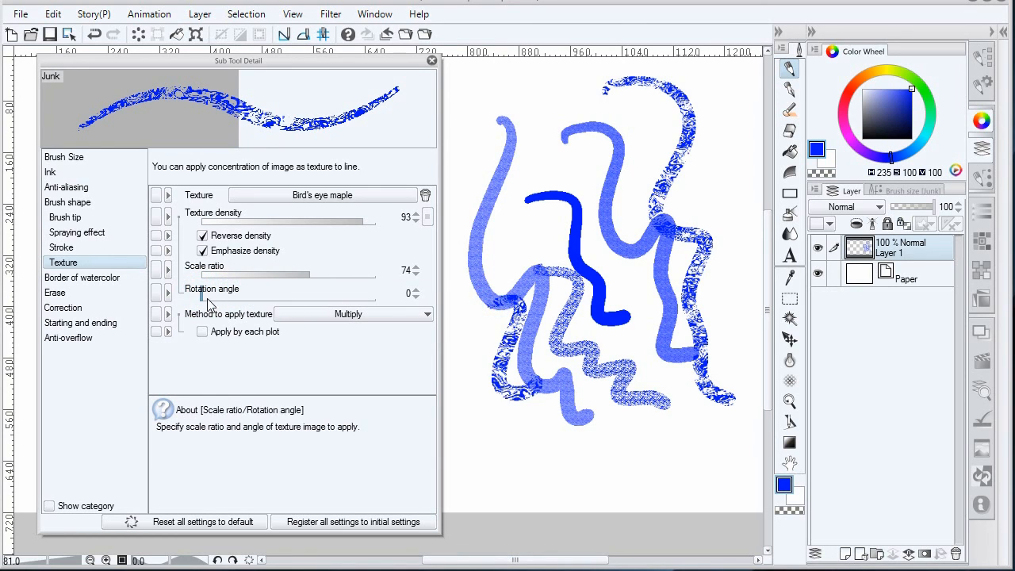
{"action": "left_click_drag", "start_coordinate": [208, 300], "coordinate": [259, 300]}
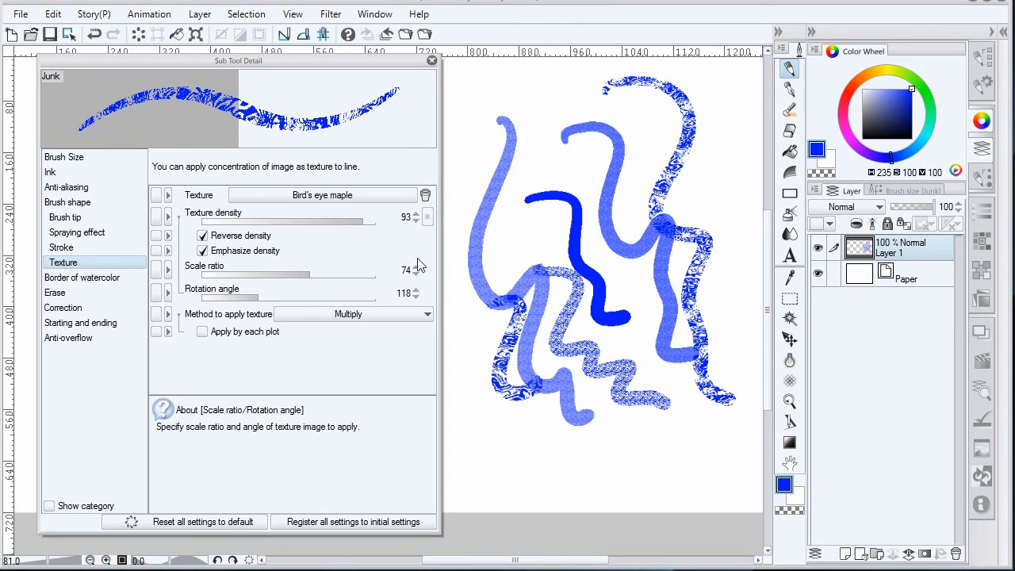
{"action": "mouse_move", "coordinate": [543, 111]}
{"action": "left_mouse_down"}
{"action": "mouse_move", "coordinate": [575, 301]}
{"action": "mouse_move", "coordinate": [662, 329]}
{"action": "mouse_move", "coordinate": [678, 321]}
{"action": "left_mouse_up"}
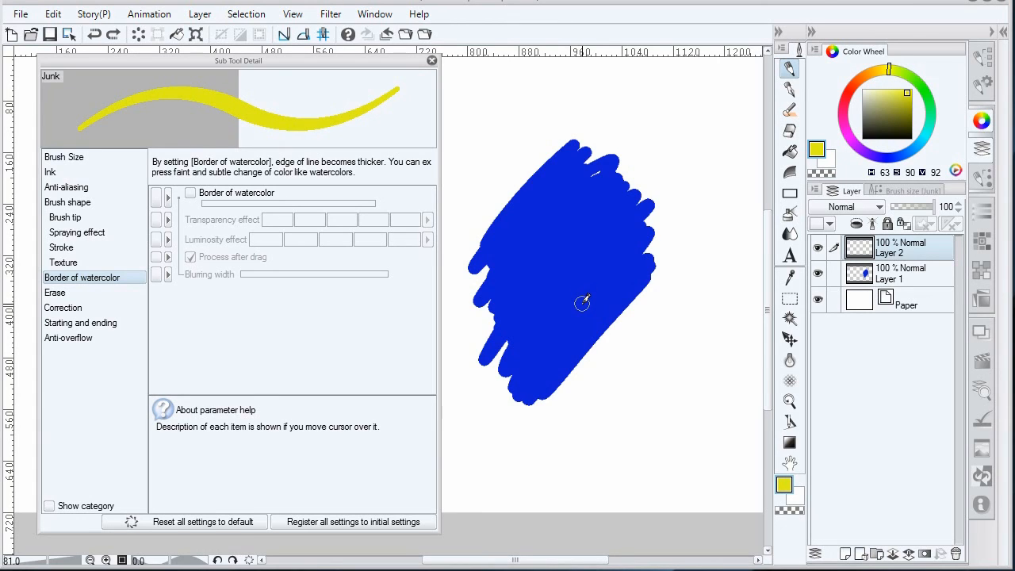
Toggle Border of watercolor on and off, paint a plain yellow zigzag over the blue patch, and undo that stroke
{"action": "left_click", "coordinate": [190, 193]}
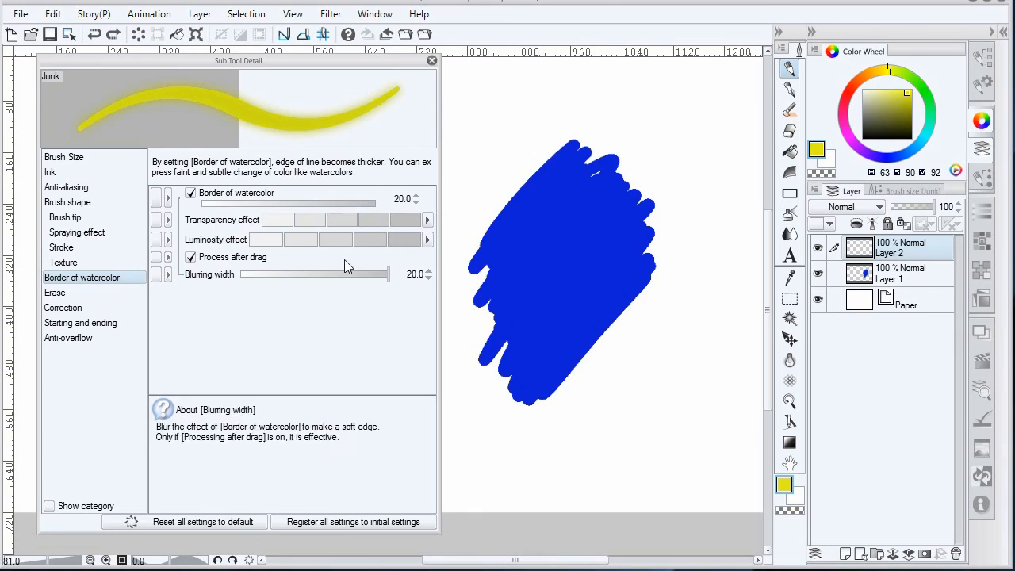
{"action": "left_click", "coordinate": [191, 192]}
{"action": "mouse_move", "coordinate": [551, 231]}
{"action": "left_mouse_down"}
{"action": "mouse_move", "coordinate": [551, 300]}
{"action": "mouse_move", "coordinate": [564, 333]}
{"action": "left_mouse_up"}
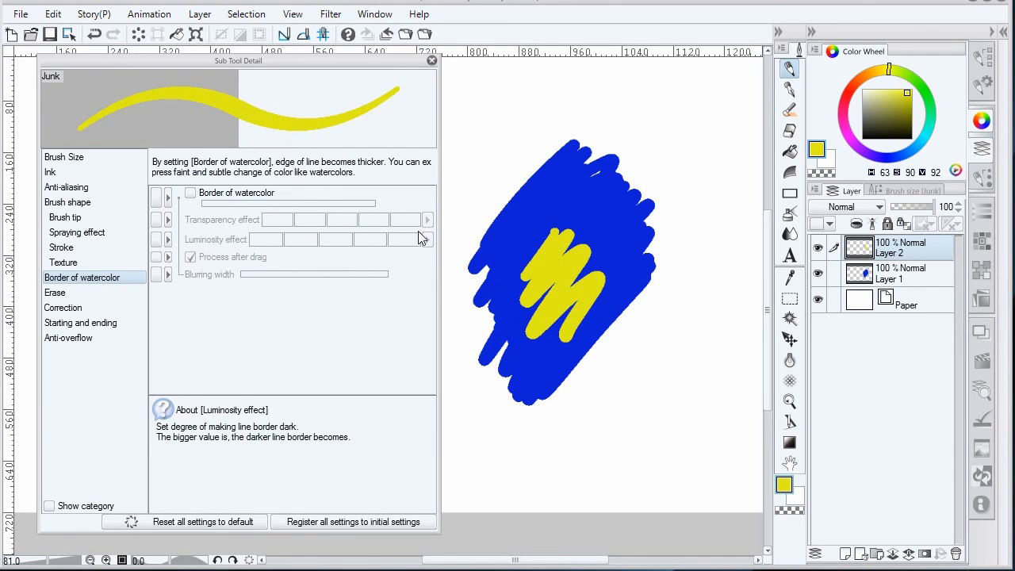
{"action": "key", "text": "ctrl+z"}
Turn on Border of watercolor at 20.0 and paint several overlapping yellow strokes over the blue patch
{"action": "left_click", "coordinate": [190, 193]}
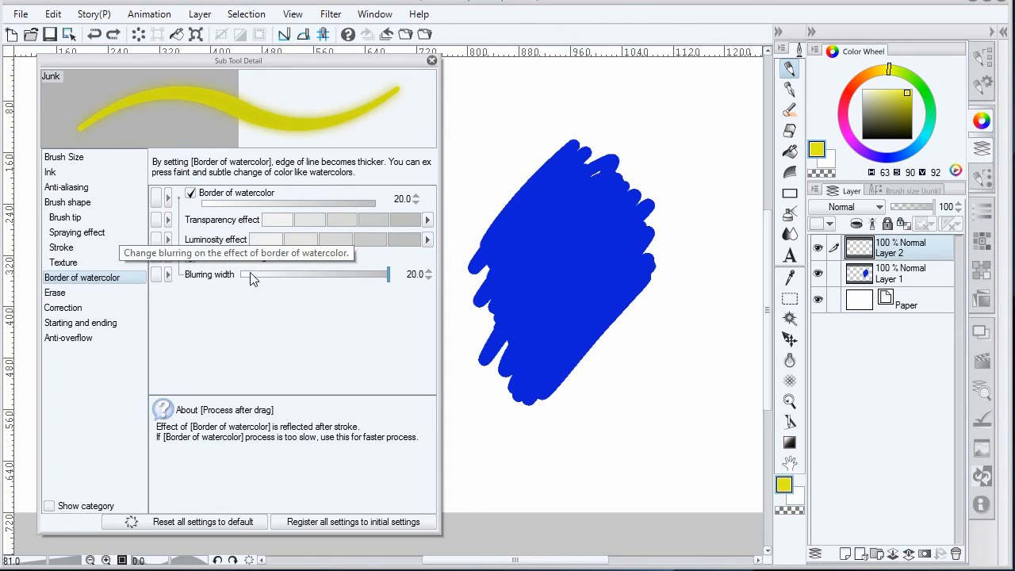
{"action": "left_click_drag", "start_coordinate": [562, 205], "coordinate": [565, 345]}
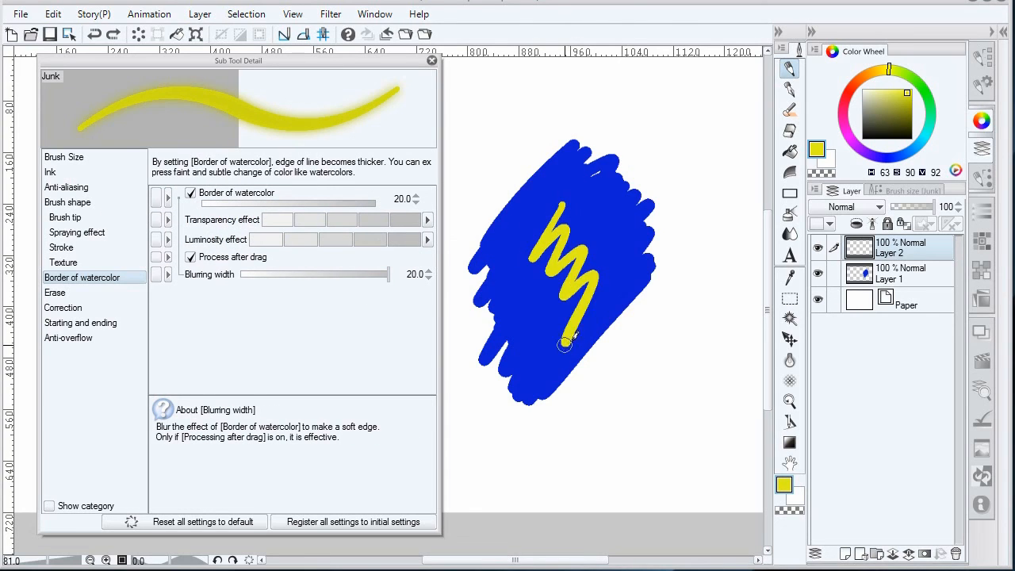
{"action": "mouse_move", "coordinate": [603, 308]}
{"action": "left_mouse_down"}
{"action": "mouse_move", "coordinate": [562, 314]}
{"action": "mouse_move", "coordinate": [572, 234]}
{"action": "mouse_move", "coordinate": [596, 309]}
{"action": "left_mouse_up"}
{"action": "mouse_move", "coordinate": [533, 302]}
{"action": "left_mouse_down"}
{"action": "mouse_move", "coordinate": [584, 269]}
{"action": "mouse_move", "coordinate": [605, 273]}
{"action": "mouse_move", "coordinate": [587, 312]}
{"action": "left_mouse_up"}
{"action": "left_click_drag", "start_coordinate": [613, 229], "coordinate": [543, 341]}
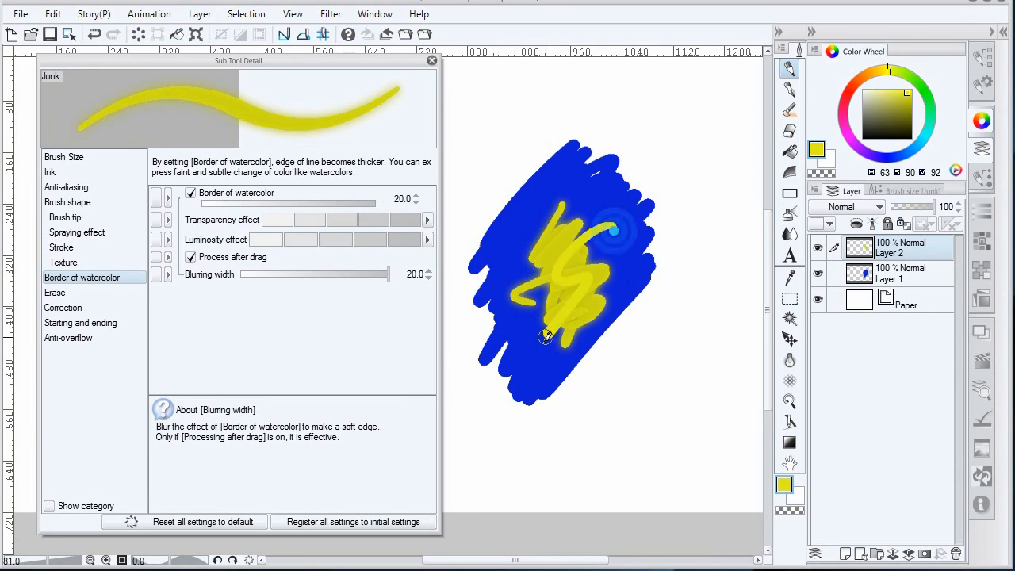
{"action": "mouse_move", "coordinate": [541, 234]}
{"action": "left_mouse_down"}
{"action": "mouse_move", "coordinate": [606, 305]}
{"action": "mouse_move", "coordinate": [580, 191]}
{"action": "mouse_move", "coordinate": [492, 247]}
{"action": "left_mouse_up"}
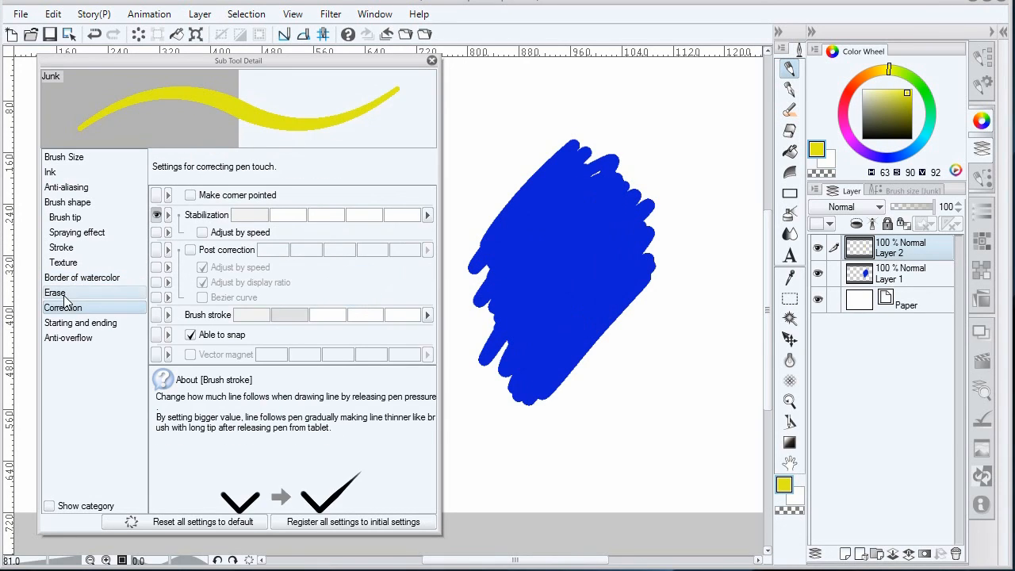
Look through the Erase, Correction and Anti-overflow settings of the Junk pencil
{"action": "left_click", "coordinate": [65, 295]}
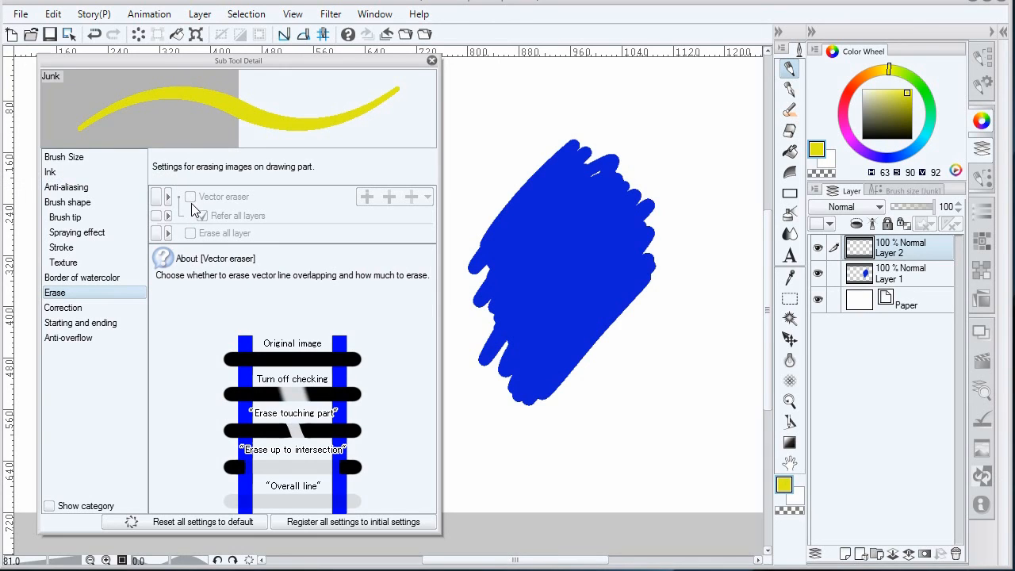
{"action": "left_click", "coordinate": [68, 307]}
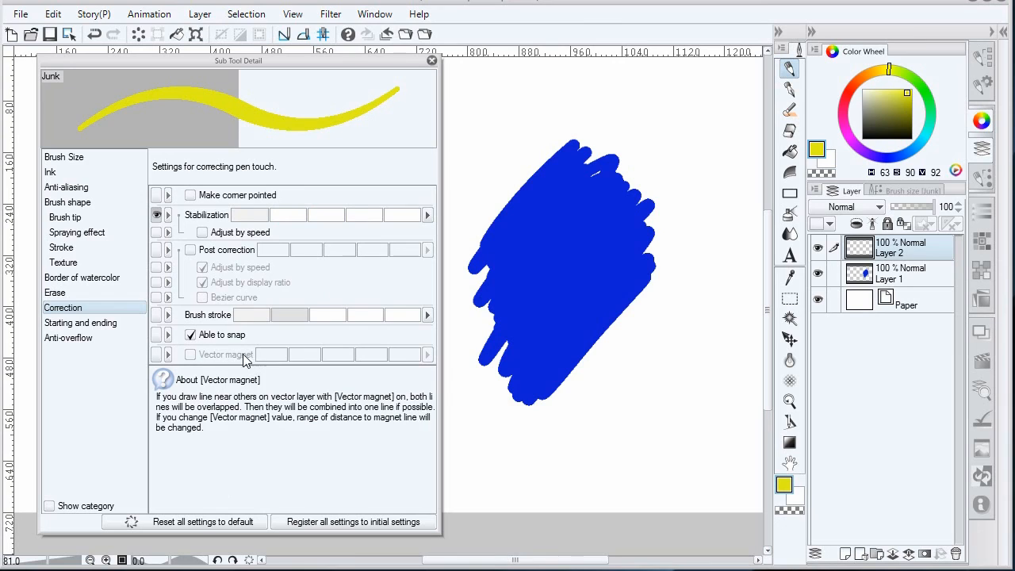
{"action": "left_click", "coordinate": [83, 323]}
{"action": "left_click", "coordinate": [86, 338]}
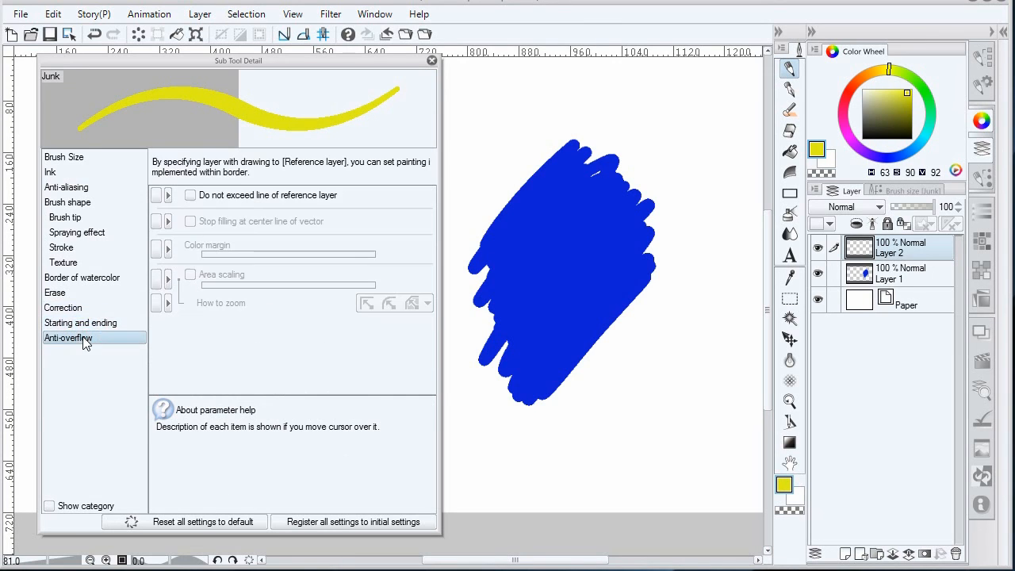
Display the Starting and ending settings and paint two long yellow test strokes beside the blue patch
{"action": "left_click", "coordinate": [94, 323]}
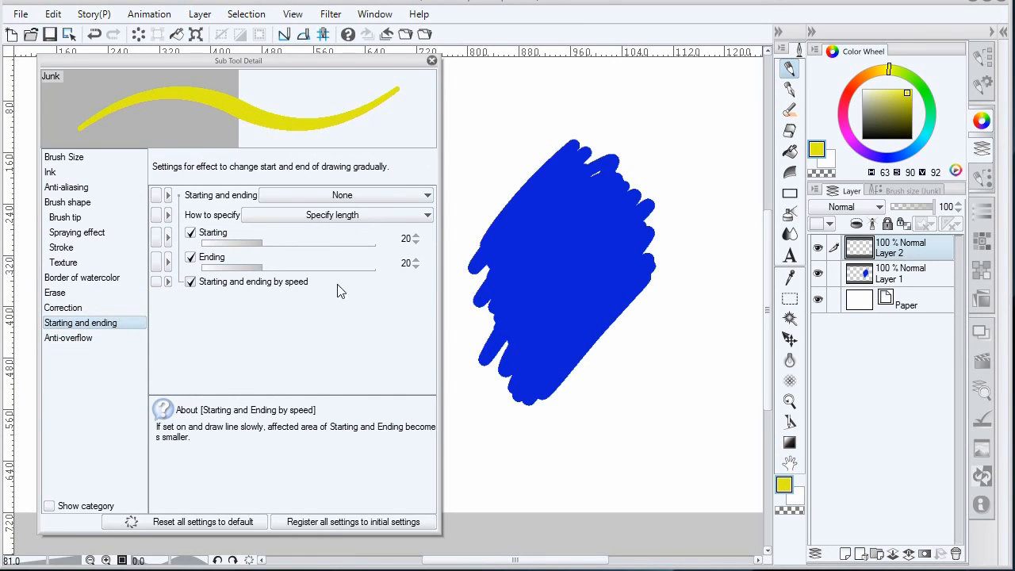
{"action": "left_click_drag", "start_coordinate": [629, 448], "coordinate": [687, 277]}
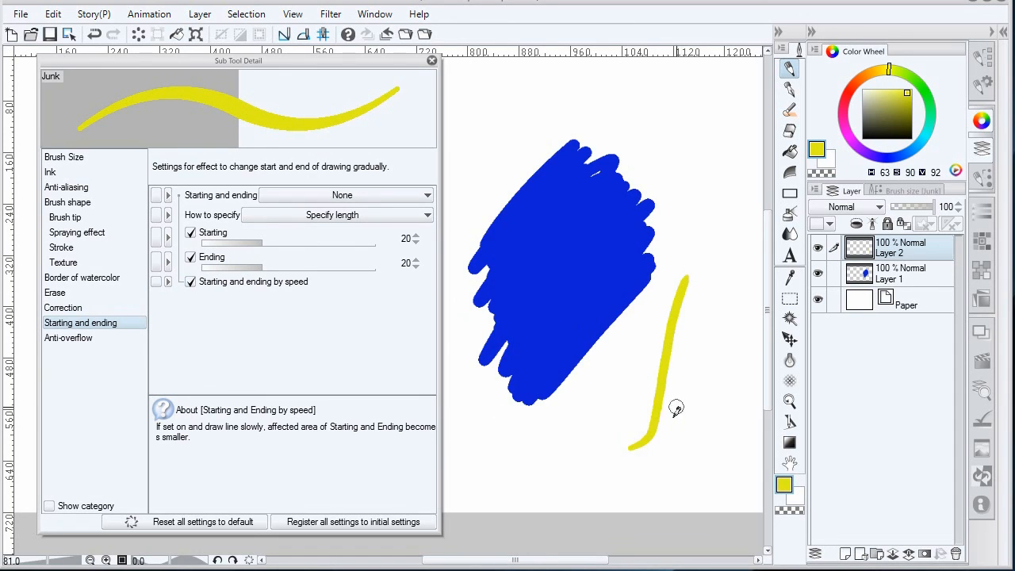
{"action": "left_click_drag", "start_coordinate": [732, 226], "coordinate": [699, 394]}
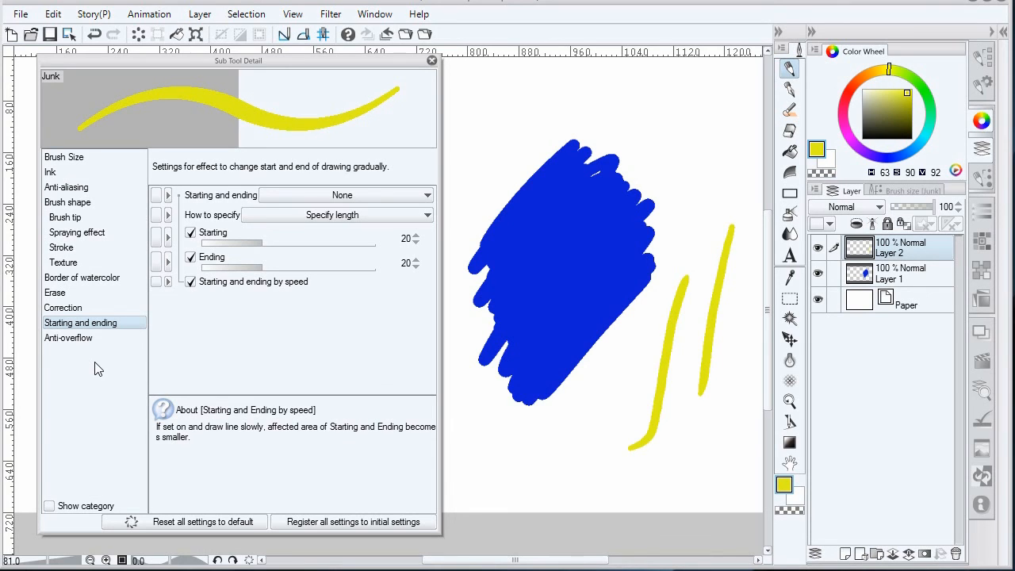
Review the Anti-overflow, Erase, Correction, and Starting and ending categories again, and return to the Brush Size settings
{"action": "left_click", "coordinate": [88, 339]}
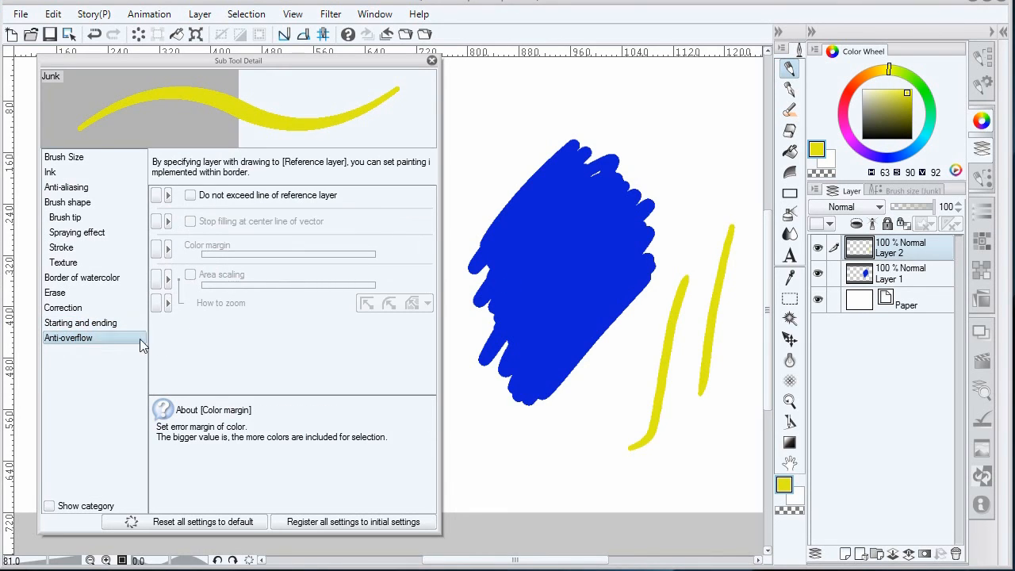
{"action": "left_click", "coordinate": [91, 322]}
{"action": "left_click", "coordinate": [61, 291]}
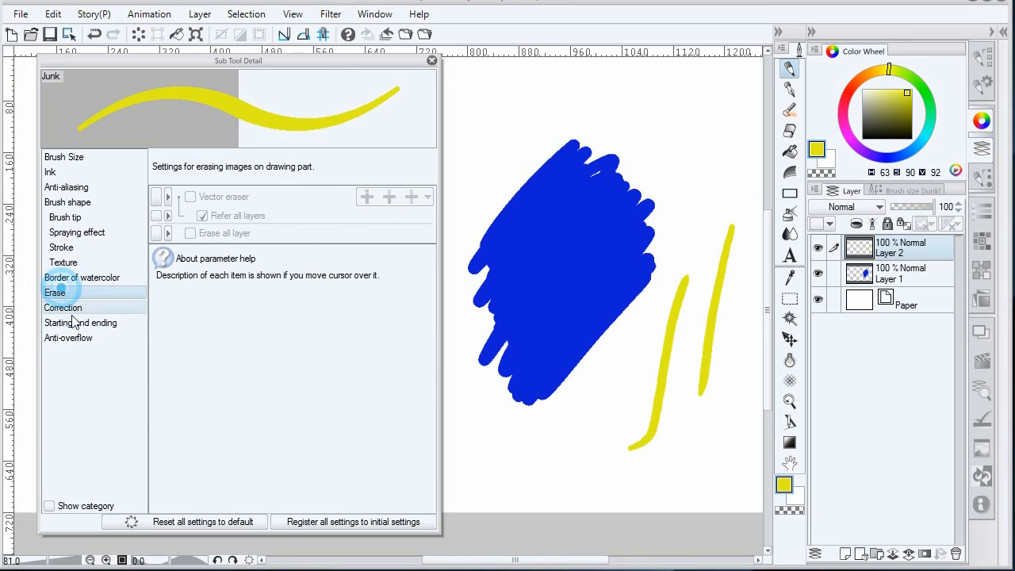
{"action": "left_click", "coordinate": [63, 308]}
{"action": "left_click", "coordinate": [79, 338]}
{"action": "left_click", "coordinate": [65, 323]}
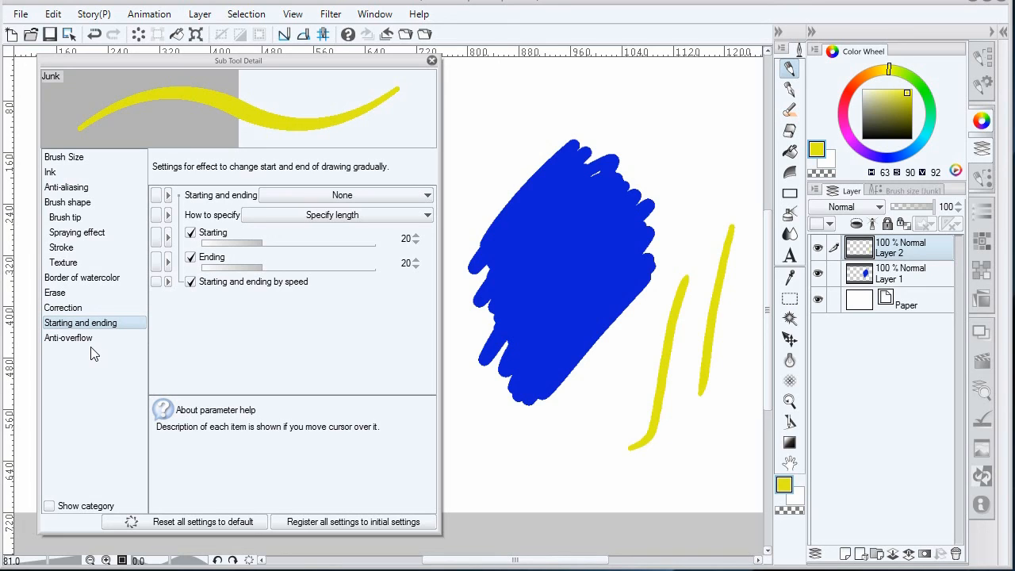
{"action": "left_click", "coordinate": [64, 157]}
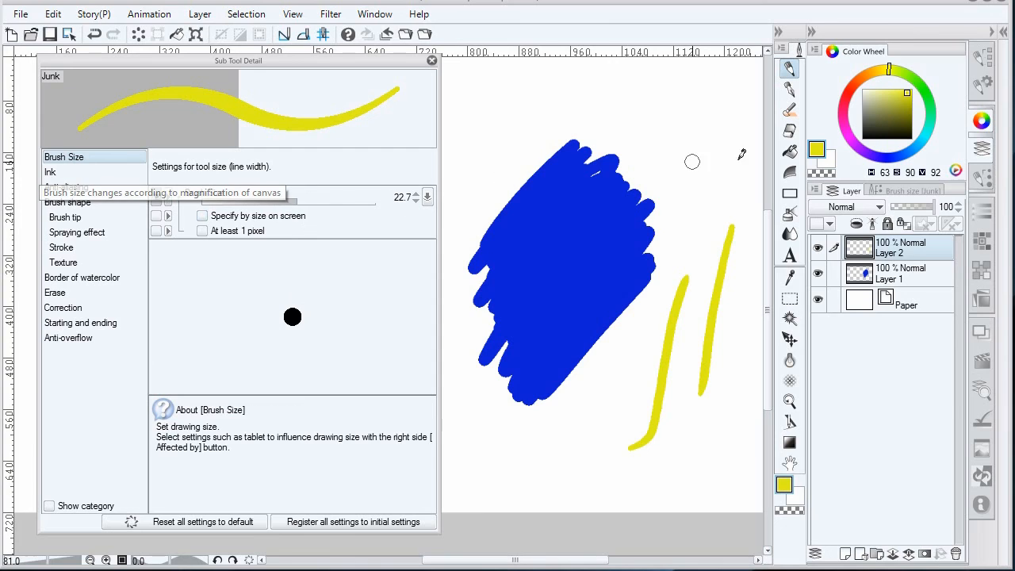
Show the Sub Tool and Tool property palettes and examine the Brush Size options for copying its value and displayed status
{"action": "left_click", "coordinate": [980, 57]}
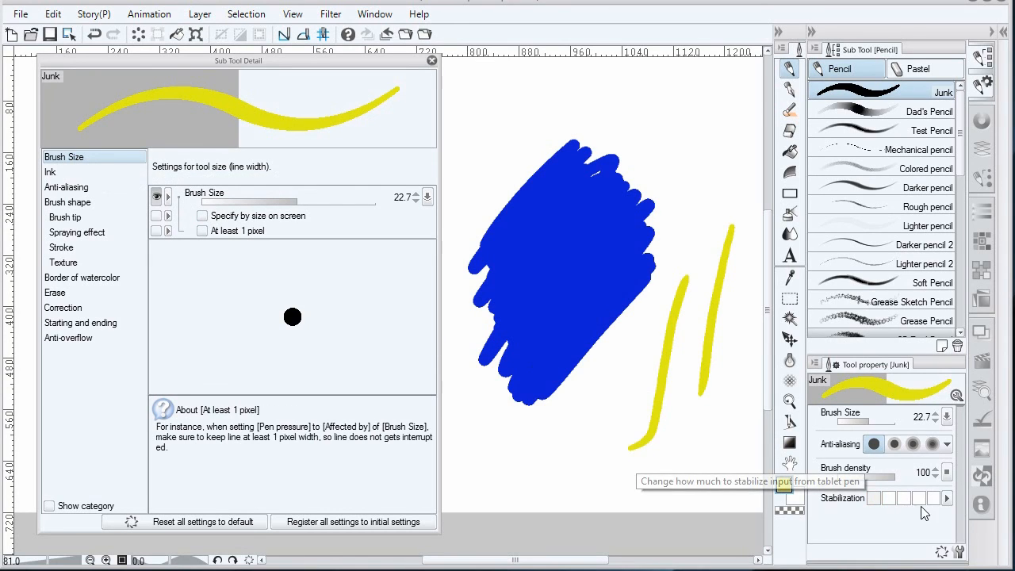
{"action": "right_click", "coordinate": [169, 203]}
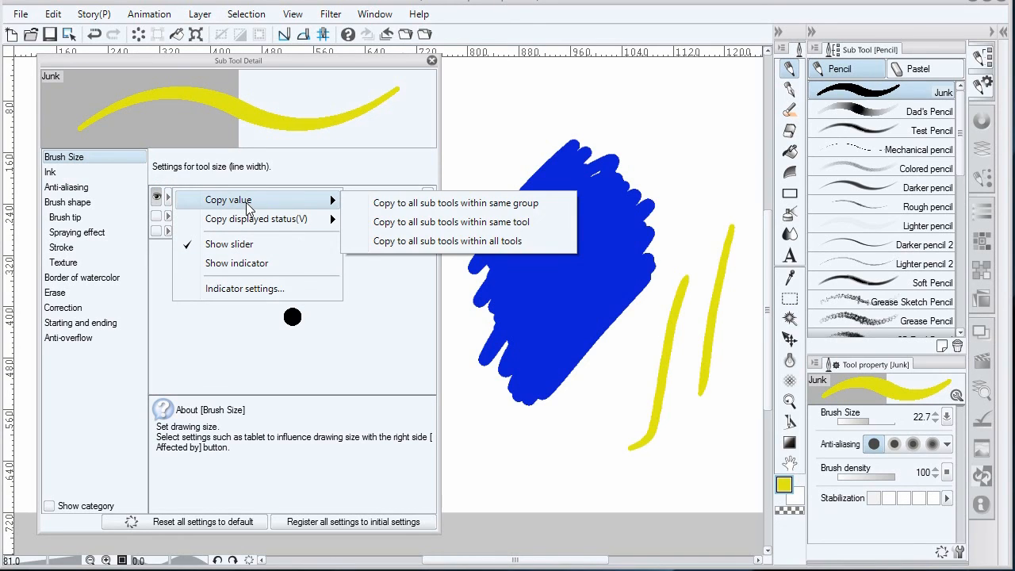
{"action": "mouse_move", "coordinate": [277, 220]}
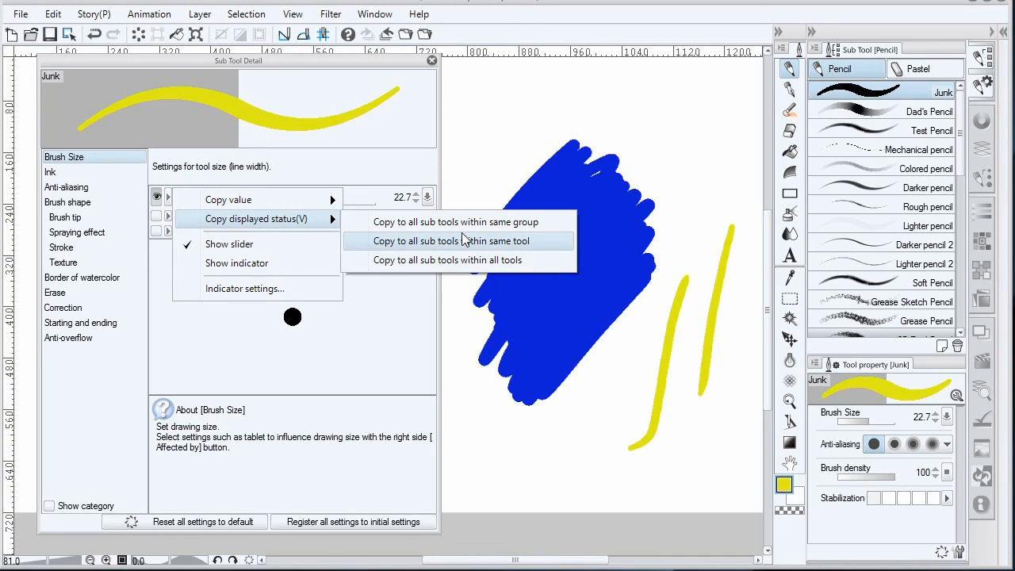
{"action": "mouse_move", "coordinate": [328, 204]}
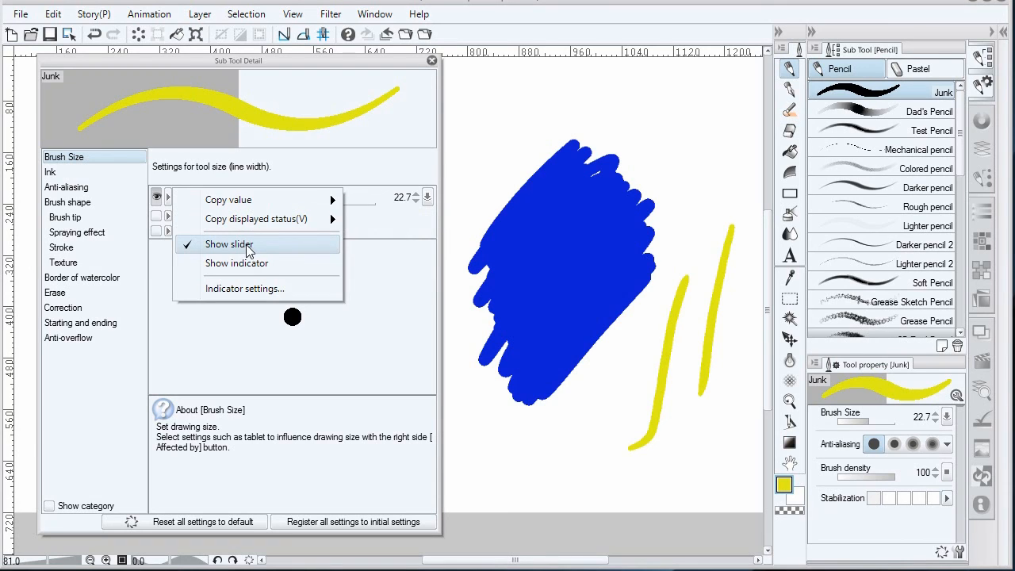
{"action": "left_click", "coordinate": [402, 296]}
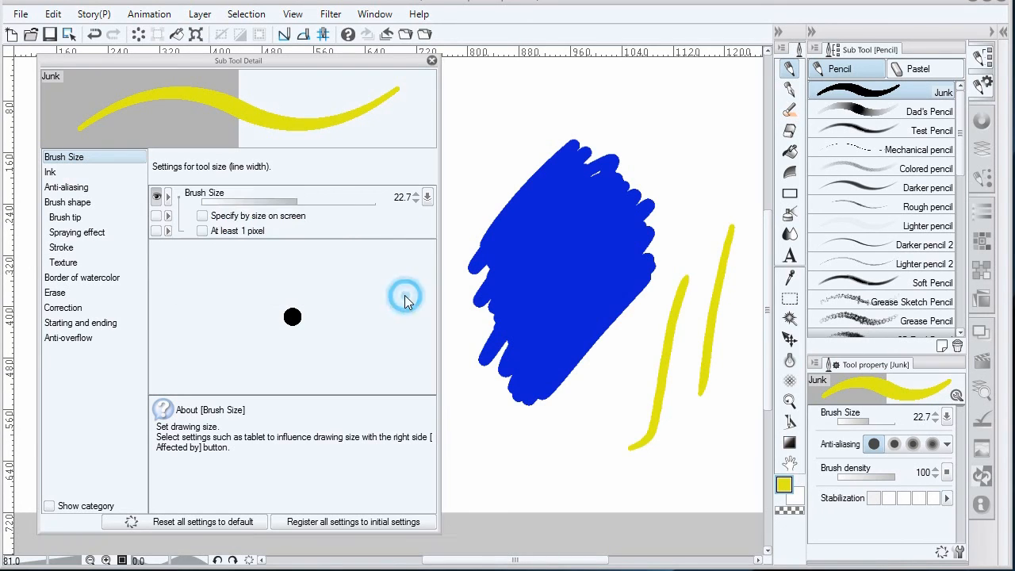
Switch the Brush Size control from a slider to an indicator and check its exact value without changing it
{"action": "right_click", "coordinate": [172, 191]}
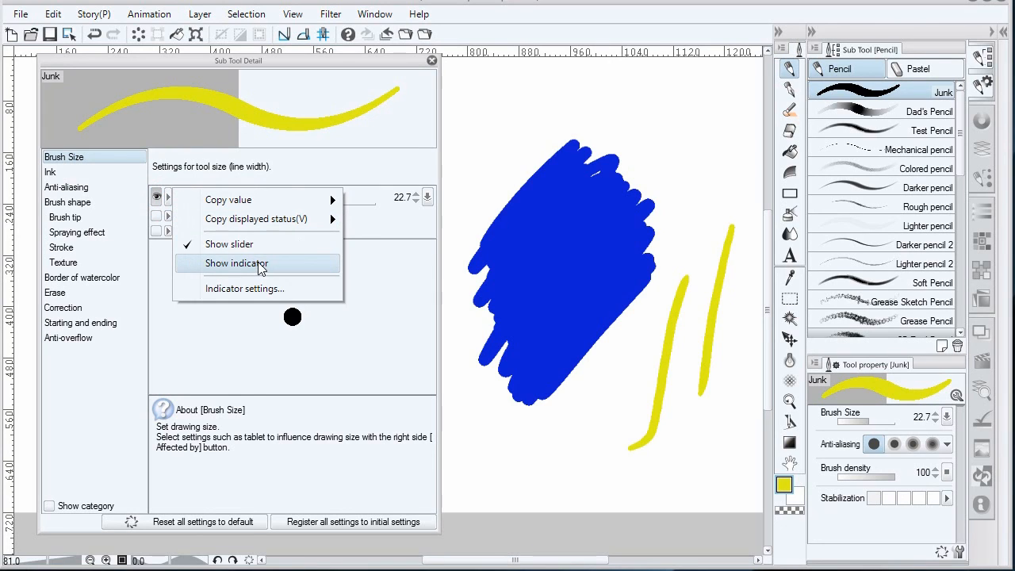
{"action": "left_click", "coordinate": [261, 265]}
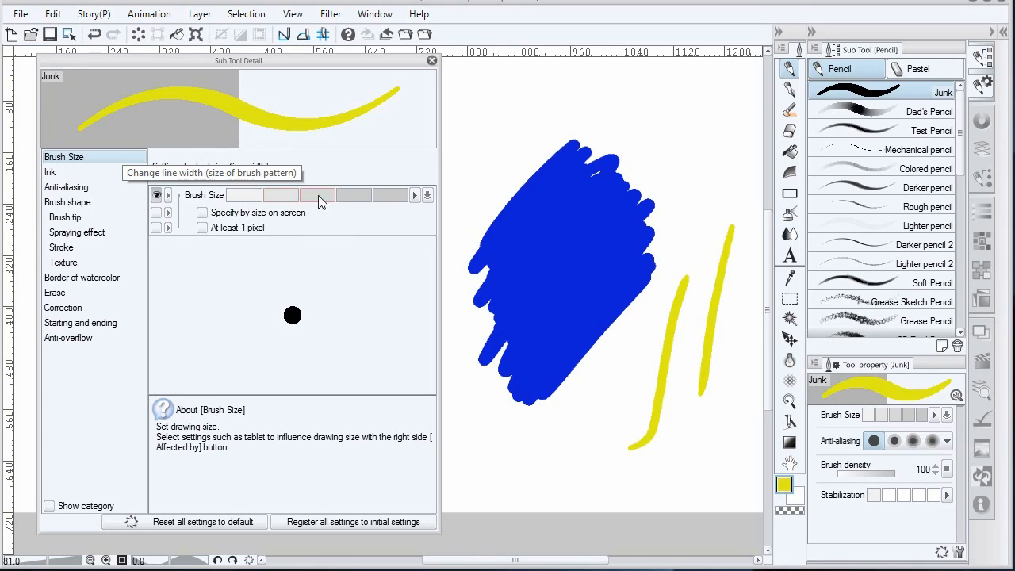
{"action": "left_click", "coordinate": [415, 197]}
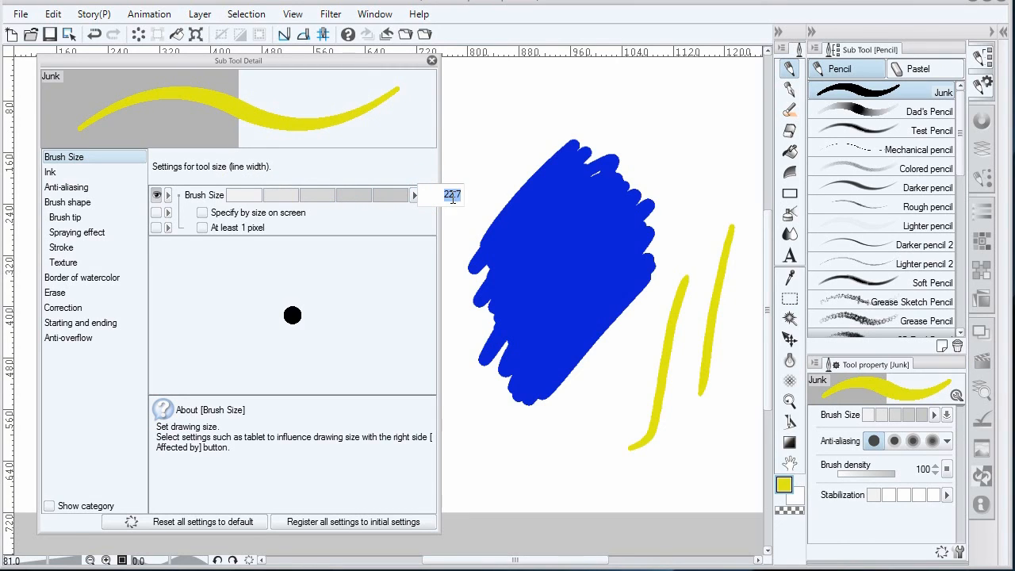
{"action": "left_click", "coordinate": [394, 199]}
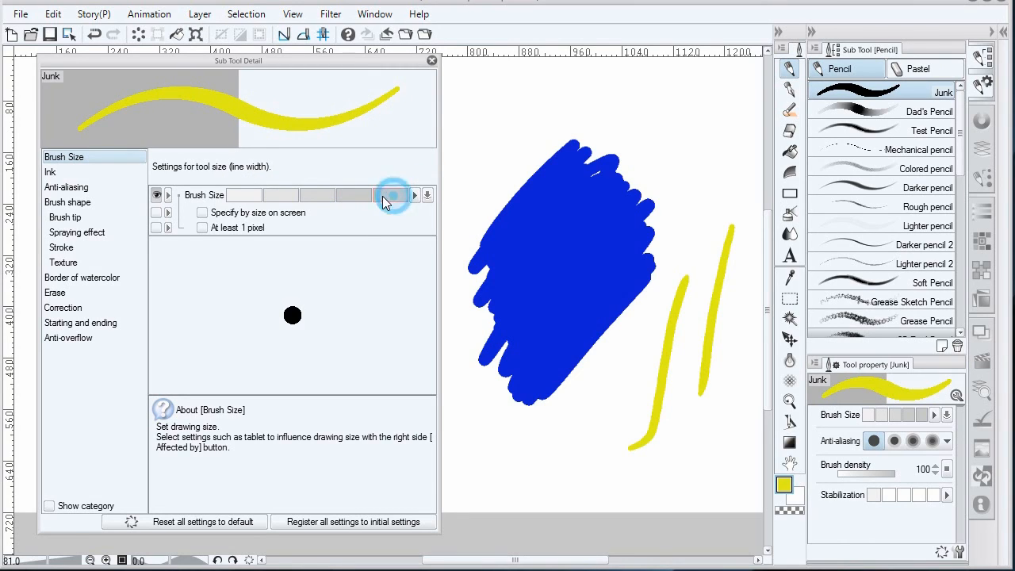
Inspect the Brush Size indicator presets without changing them, and apply the largest preset, 50.00
{"action": "right_click", "coordinate": [169, 198]}
{"action": "left_click", "coordinate": [249, 289]}
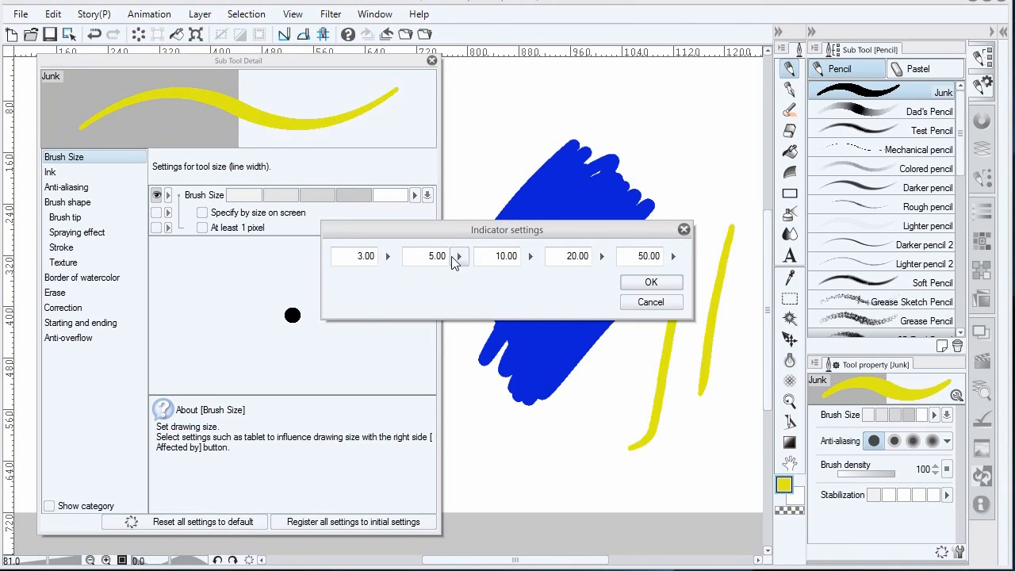
{"action": "left_click", "coordinate": [650, 302]}
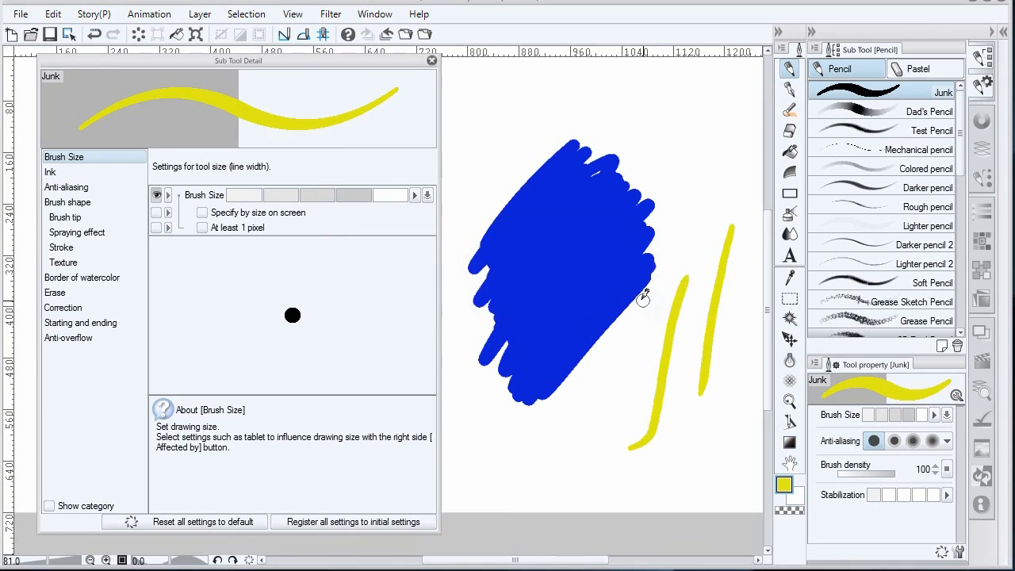
{"action": "left_click", "coordinate": [395, 197]}
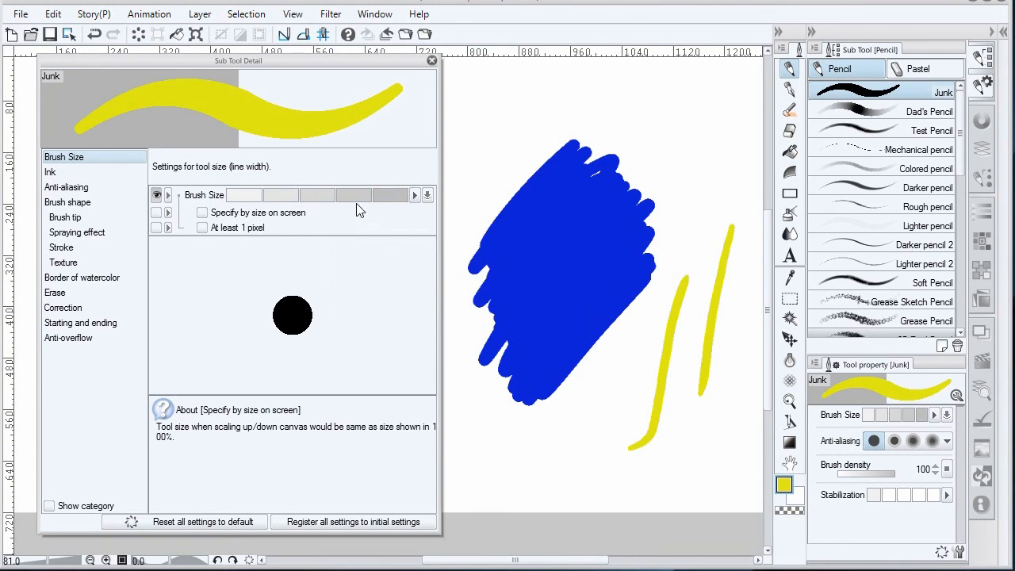
Set the Junk pencil's Brush Size to 107.2 and turn on Mix ground color in its Ink settings
{"action": "left_click_drag", "start_coordinate": [356, 198], "coordinate": [284, 200]}
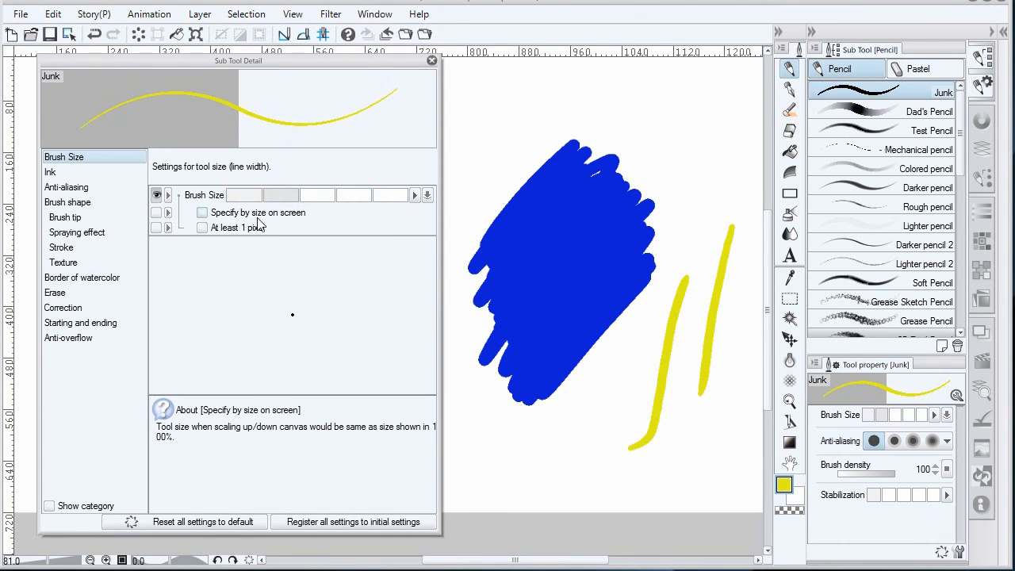
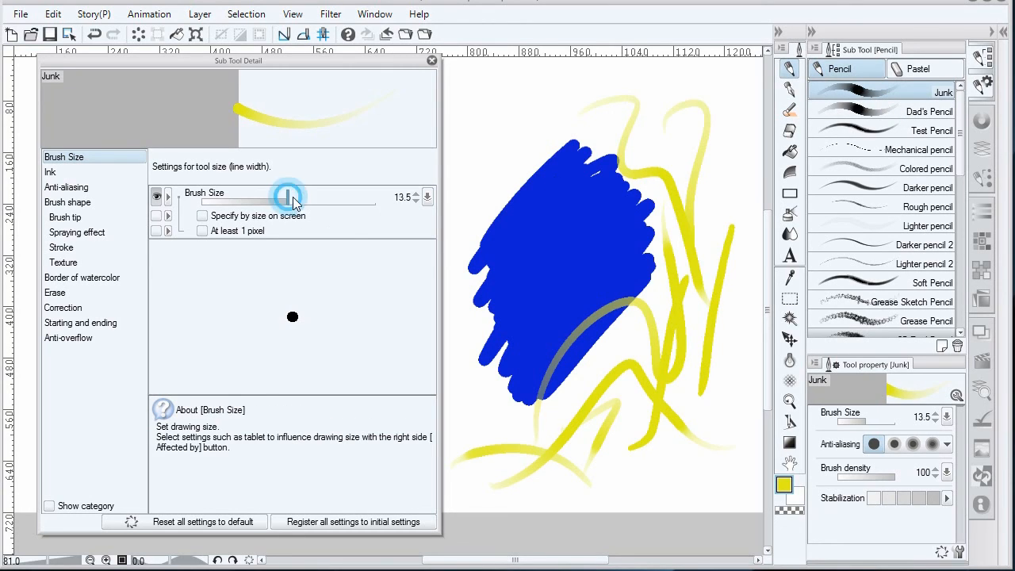
{"action": "mouse_move", "coordinate": [290, 196]}
{"action": "left_mouse_down"}
{"action": "mouse_move", "coordinate": [369, 198]}
{"action": "mouse_move", "coordinate": [337, 199]}
{"action": "left_mouse_up"}
{"action": "left_click", "coordinate": [50, 171]}
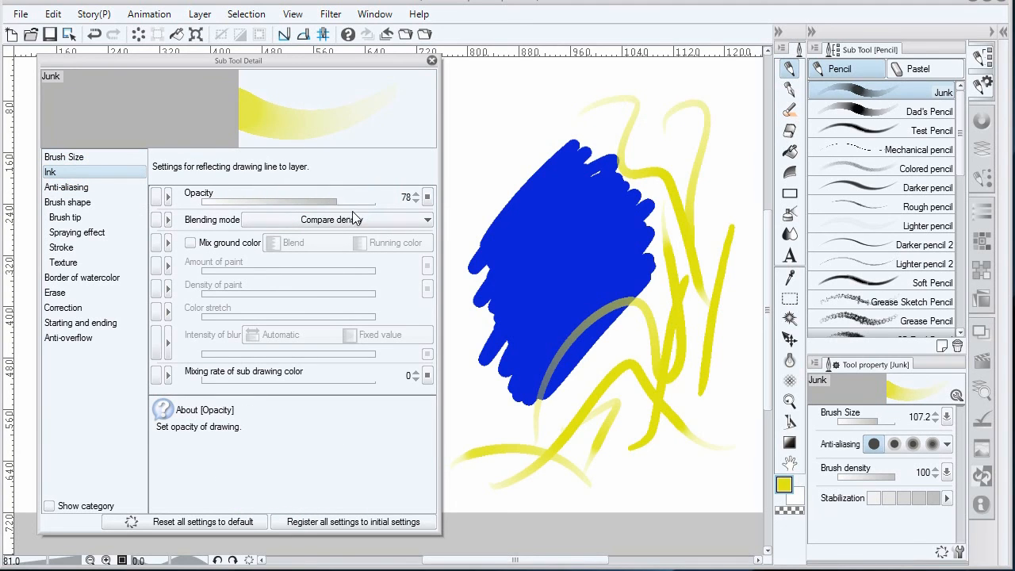
{"action": "left_click", "coordinate": [190, 243]}
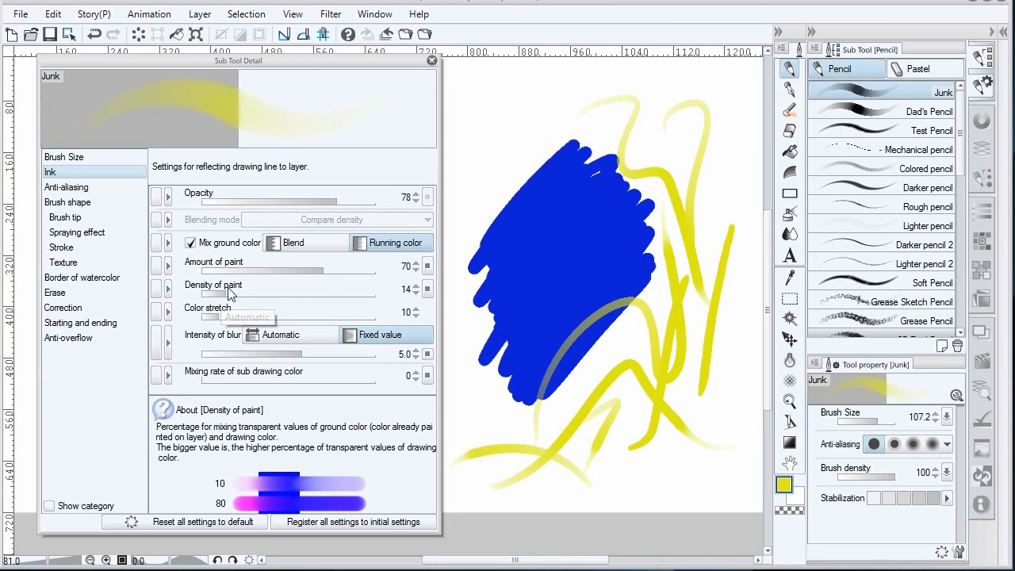
Lower the pencil's Stabilization to its first level and paint a broad blended area over the blue shape and the yellow lines
{"action": "left_click", "coordinate": [91, 307]}
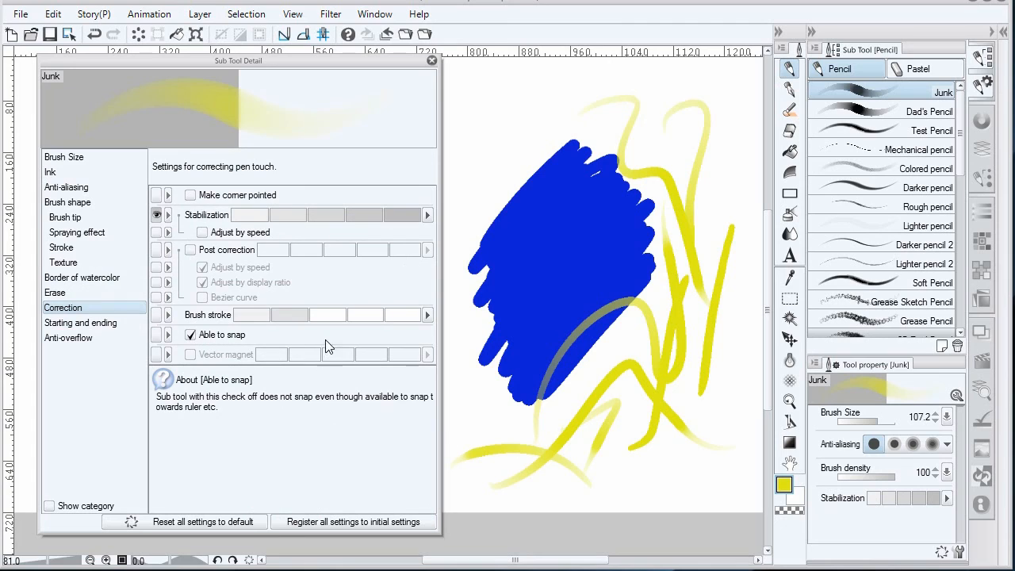
{"action": "left_click", "coordinate": [258, 215]}
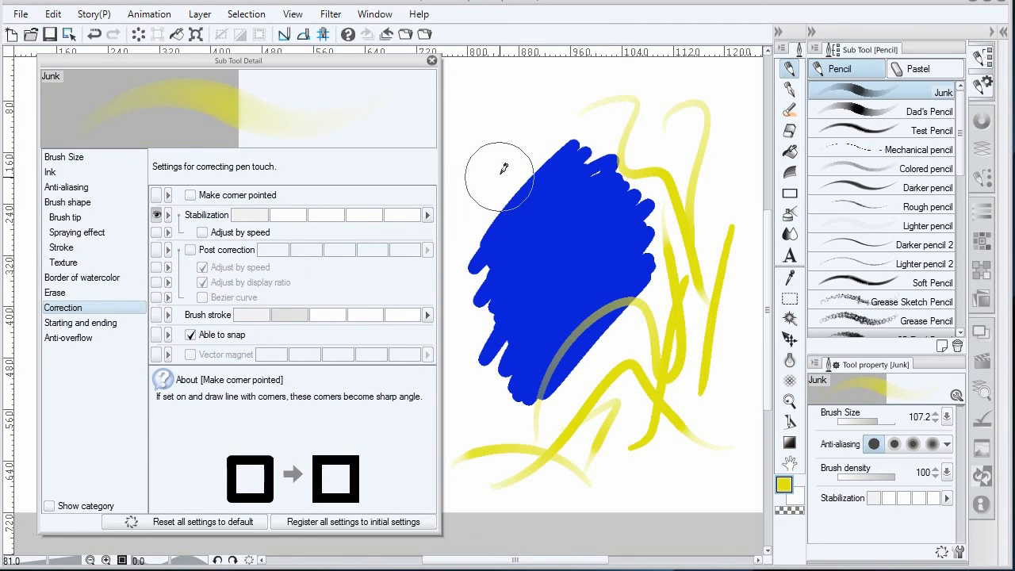
{"action": "mouse_move", "coordinate": [516, 147]}
{"action": "left_mouse_down"}
{"action": "mouse_move", "coordinate": [561, 142]}
{"action": "mouse_move", "coordinate": [531, 250]}
{"action": "mouse_move", "coordinate": [611, 262]}
{"action": "mouse_move", "coordinate": [657, 201]}
{"action": "mouse_move", "coordinate": [617, 346]}
{"action": "mouse_move", "coordinate": [623, 272]}
{"action": "mouse_move", "coordinate": [572, 180]}
{"action": "mouse_move", "coordinate": [585, 182]}
{"action": "mouse_move", "coordinate": [608, 380]}
{"action": "mouse_move", "coordinate": [599, 222]}
{"action": "mouse_move", "coordinate": [621, 340]}
{"action": "mouse_move", "coordinate": [653, 218]}
{"action": "mouse_move", "coordinate": [672, 277]}
{"action": "mouse_move", "coordinate": [675, 367]}
{"action": "left_mouse_up"}
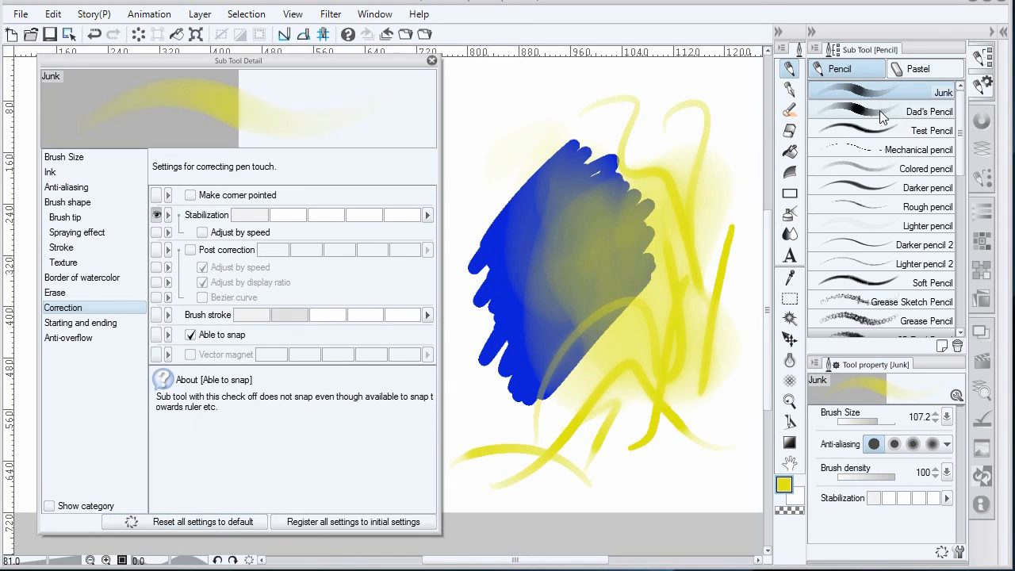
Reset all of the pencil's settings to default, and give it a Brush Size of 4.4 with Stabilization at its first level
{"action": "left_click", "coordinate": [246, 521]}
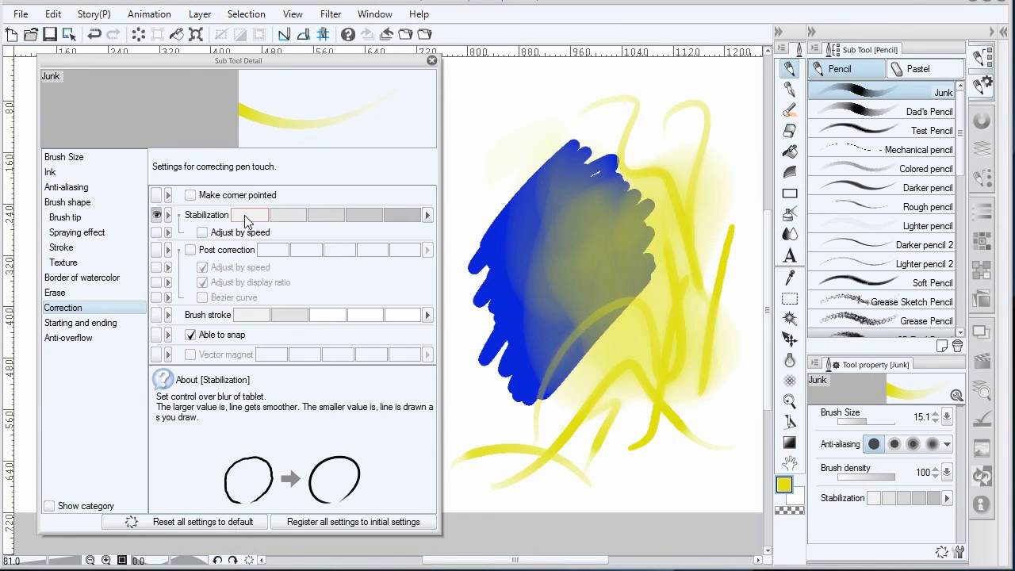
{"action": "left_click", "coordinate": [79, 157]}
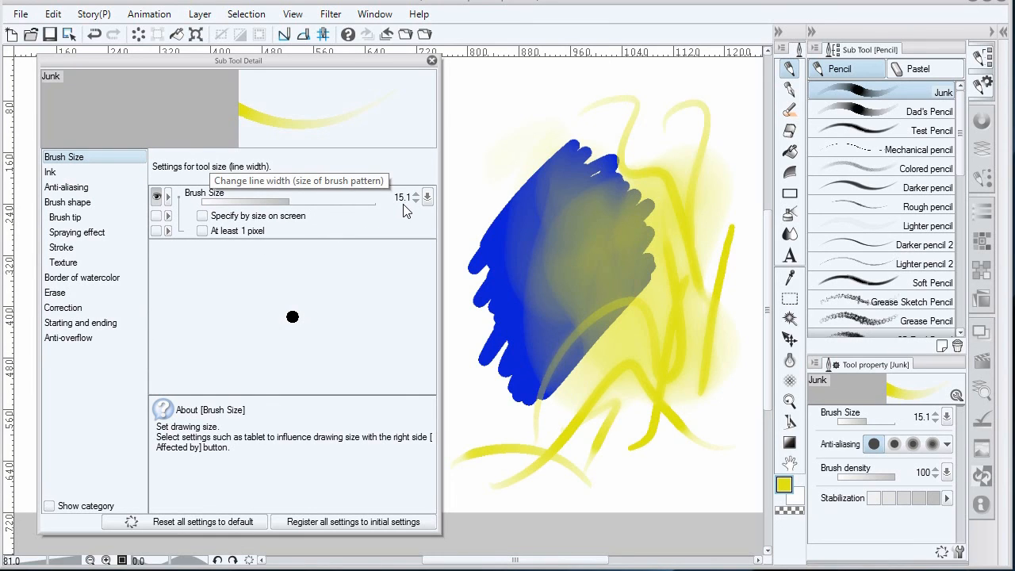
{"action": "left_click_drag", "start_coordinate": [295, 199], "coordinate": [267, 208]}
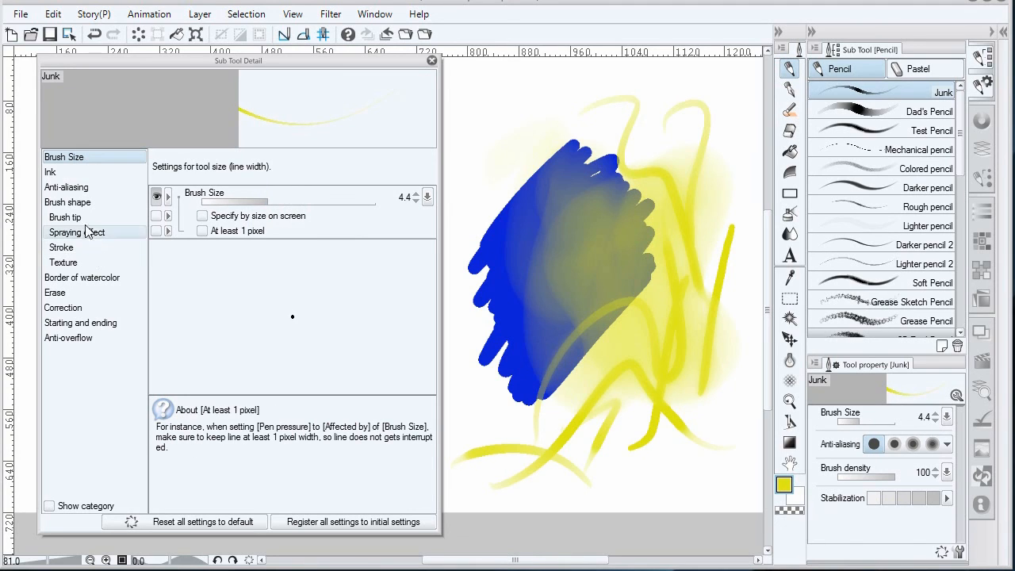
{"action": "left_click", "coordinate": [63, 308]}
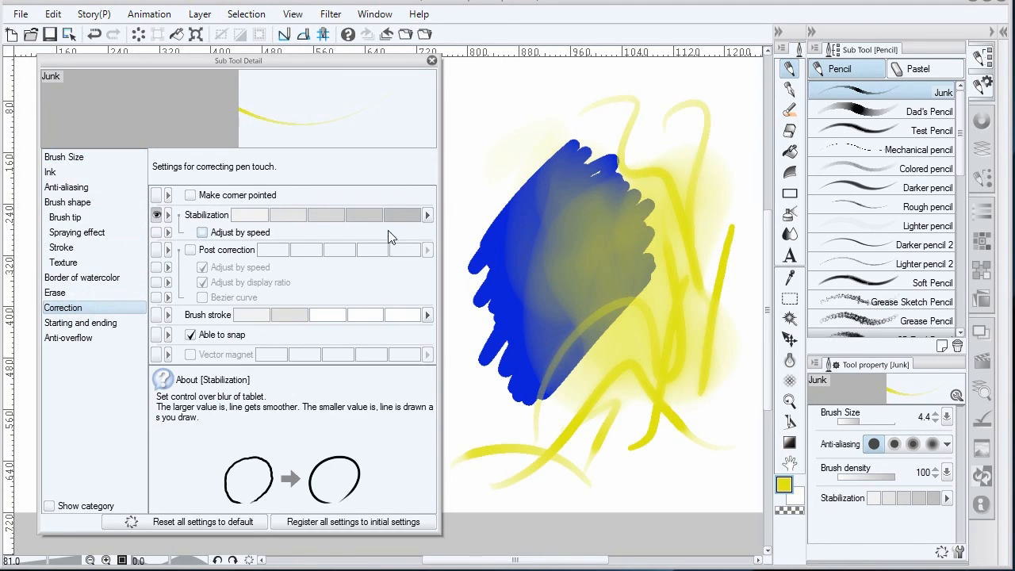
{"action": "left_click", "coordinate": [255, 215]}
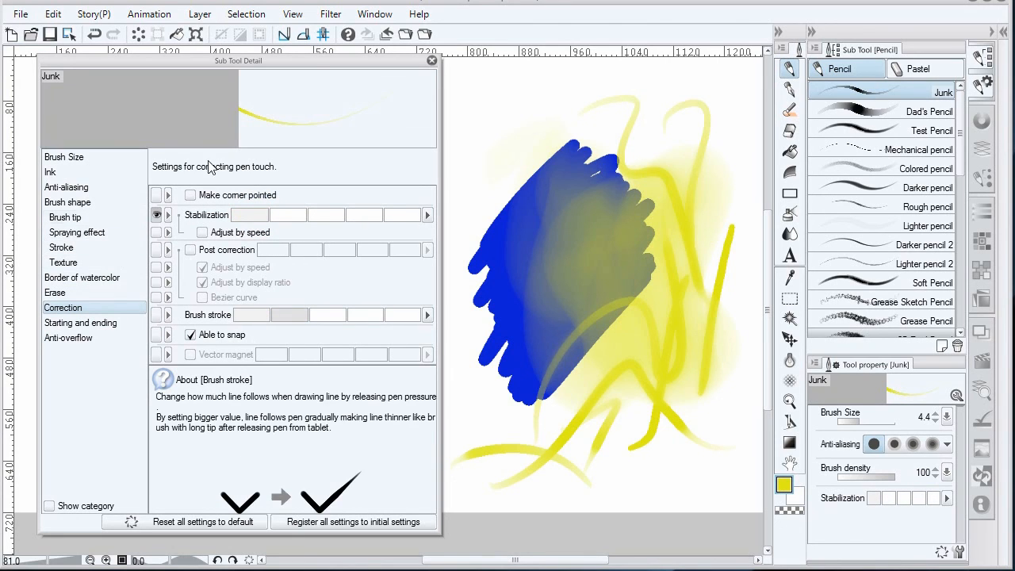
Draw thin curvy test lines over the blue shape and register the current settings as the pencil's initial settings
{"action": "mouse_move", "coordinate": [477, 427]}
{"action": "left_mouse_down"}
{"action": "mouse_move", "coordinate": [485, 334]}
{"action": "mouse_move", "coordinate": [483, 405]}
{"action": "mouse_move", "coordinate": [510, 424]}
{"action": "mouse_move", "coordinate": [544, 245]}
{"action": "mouse_move", "coordinate": [512, 224]}
{"action": "mouse_move", "coordinate": [560, 166]}
{"action": "mouse_move", "coordinate": [548, 281]}
{"action": "mouse_move", "coordinate": [599, 349]}
{"action": "mouse_move", "coordinate": [658, 340]}
{"action": "left_mouse_up"}
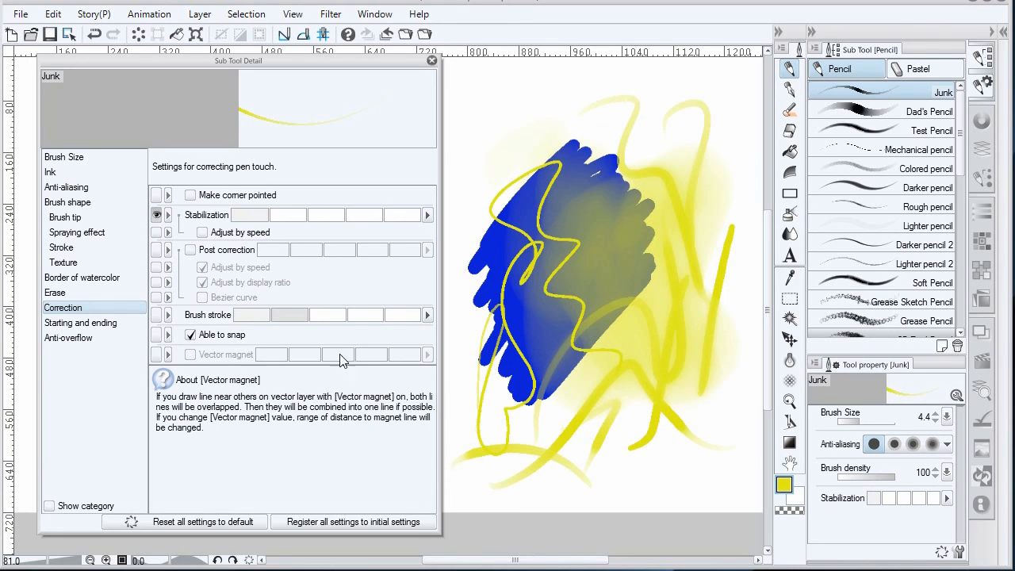
{"action": "left_click", "coordinate": [318, 523]}
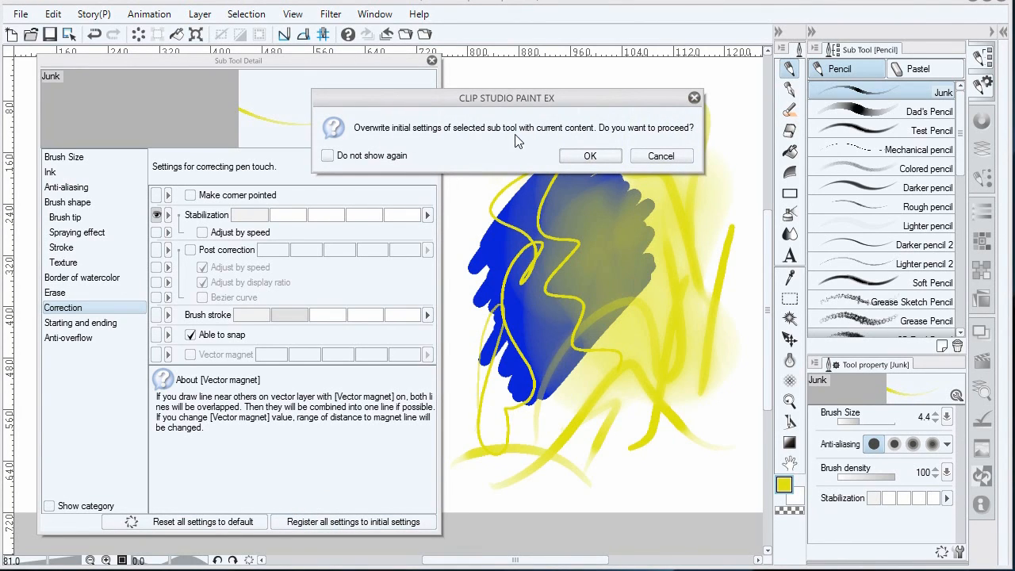
{"action": "left_click", "coordinate": [598, 157]}
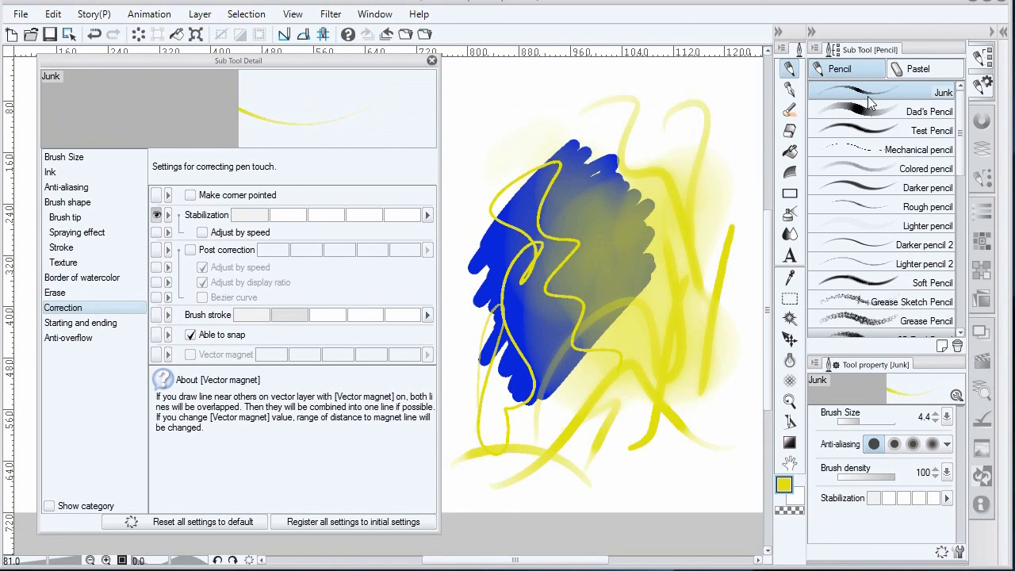
Raise Stabilization to its highest level and set Anti-aliasing to its third level
{"action": "left_click", "coordinate": [343, 213]}
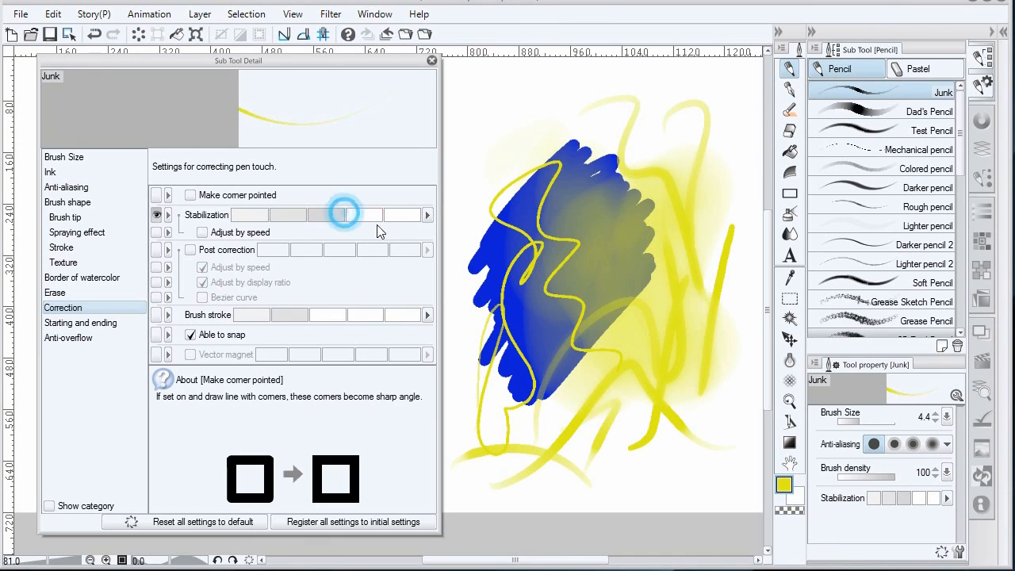
{"action": "left_click", "coordinate": [396, 212]}
{"action": "left_click", "coordinate": [66, 187]}
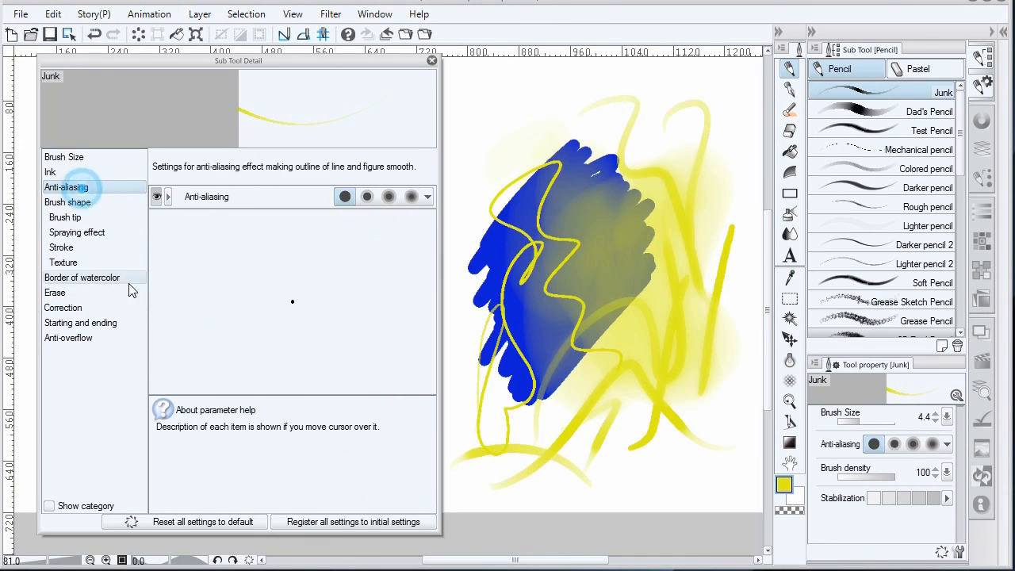
{"action": "left_click", "coordinate": [390, 197]}
Set the brush tip's Hardness to its first level and its Thickness to 24
{"action": "left_click", "coordinate": [75, 202]}
{"action": "left_click", "coordinate": [80, 218]}
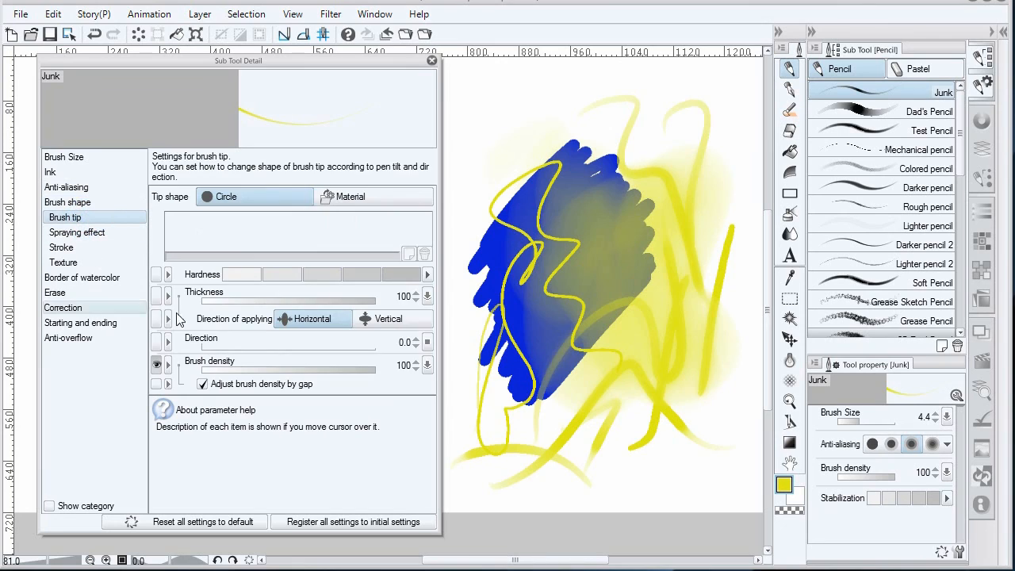
{"action": "left_click", "coordinate": [242, 274]}
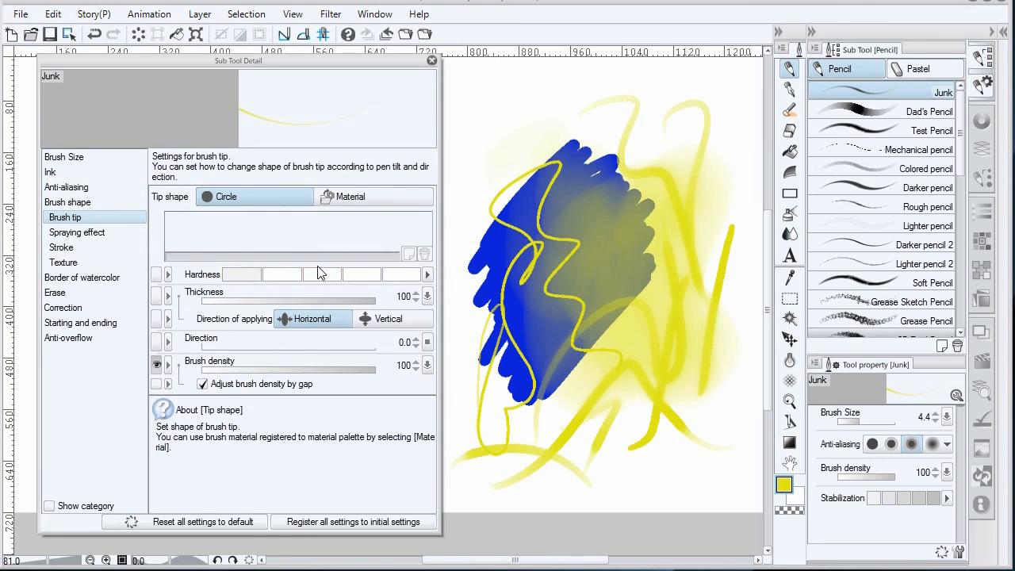
{"action": "left_click_drag", "start_coordinate": [340, 299], "coordinate": [238, 300]}
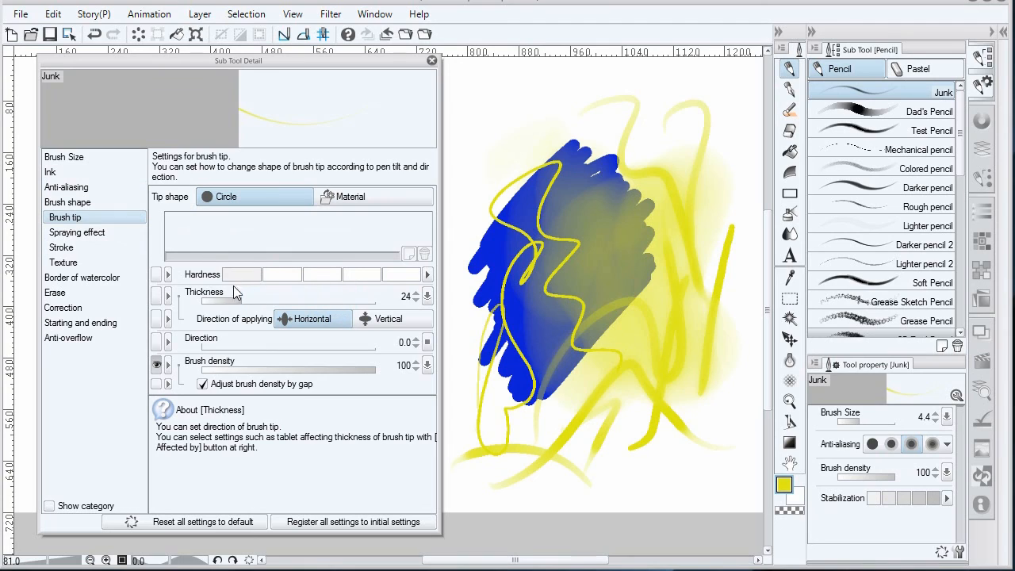
Test the flattened tip on the canvas at Brush Size 15.5 and 230.5, painting soft yellow strokes across the blue shape
{"action": "left_click", "coordinate": [86, 158]}
{"action": "left_click_drag", "start_coordinate": [267, 196], "coordinate": [290, 196]}
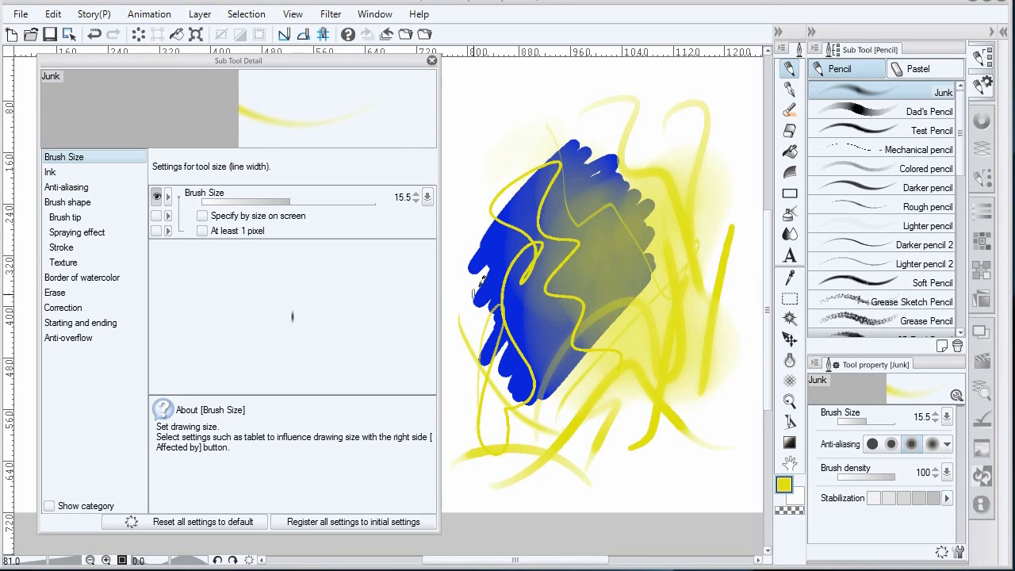
{"action": "left_click_drag", "start_coordinate": [294, 199], "coordinate": [337, 197]}
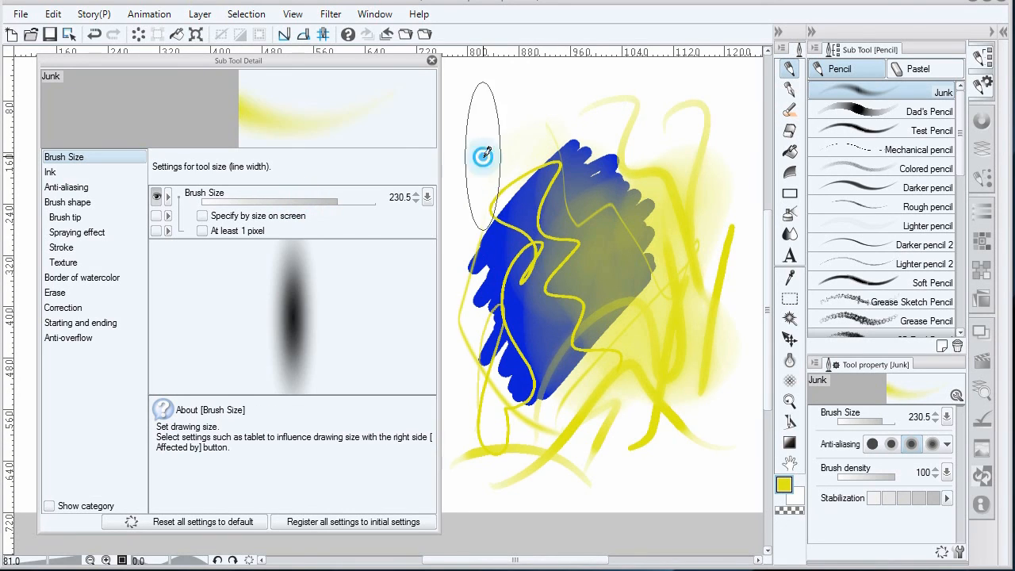
{"action": "left_click_drag", "start_coordinate": [509, 349], "coordinate": [690, 307]}
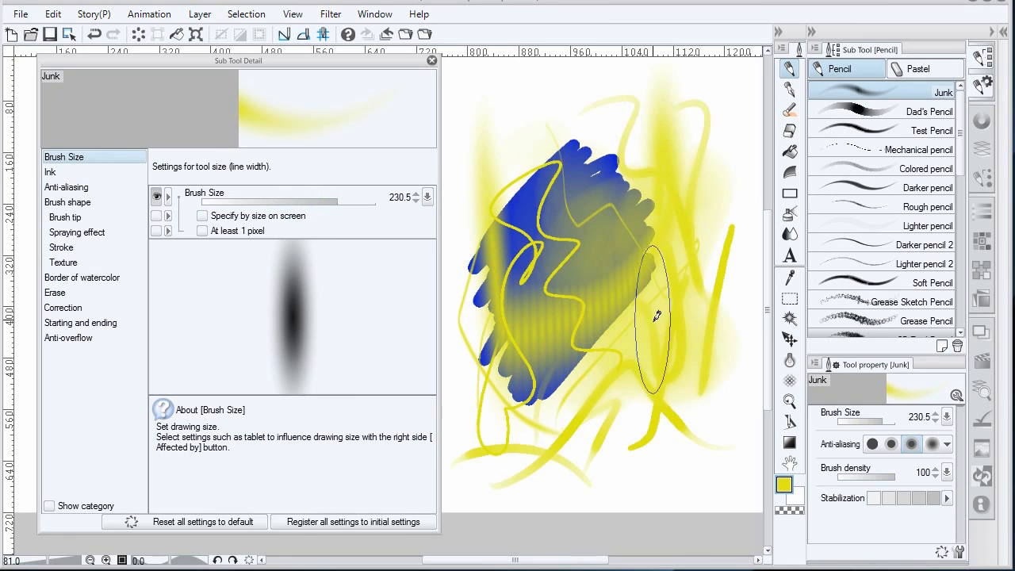
Reset all of the pencil's settings to the registered defaults and draw a thin zigzag test line over the blue shape
{"action": "left_click", "coordinate": [230, 524]}
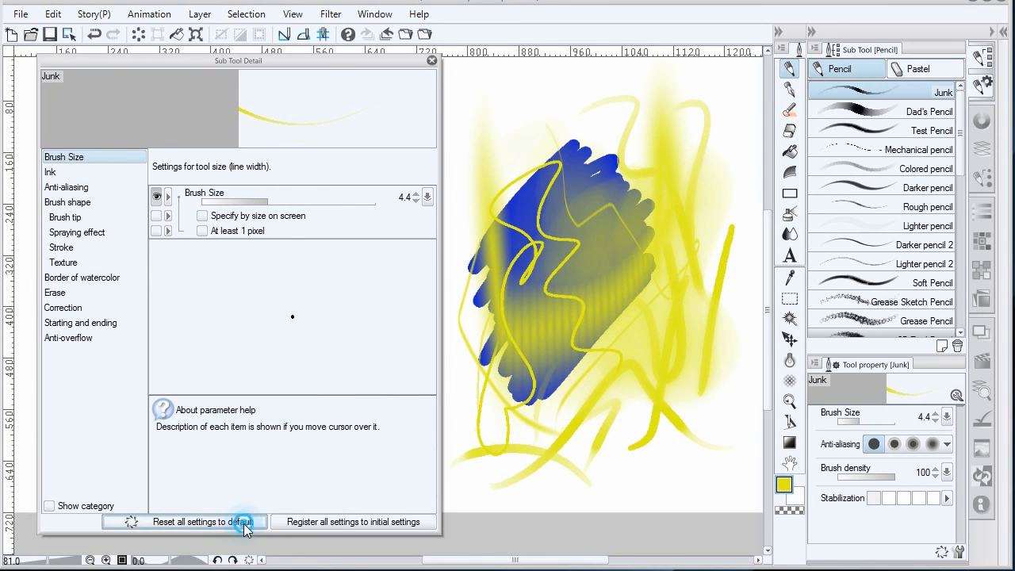
{"action": "mouse_move", "coordinate": [520, 129]}
{"action": "left_mouse_down"}
{"action": "mouse_move", "coordinate": [551, 297]}
{"action": "mouse_move", "coordinate": [601, 322]}
{"action": "mouse_move", "coordinate": [583, 341]}
{"action": "left_mouse_up"}
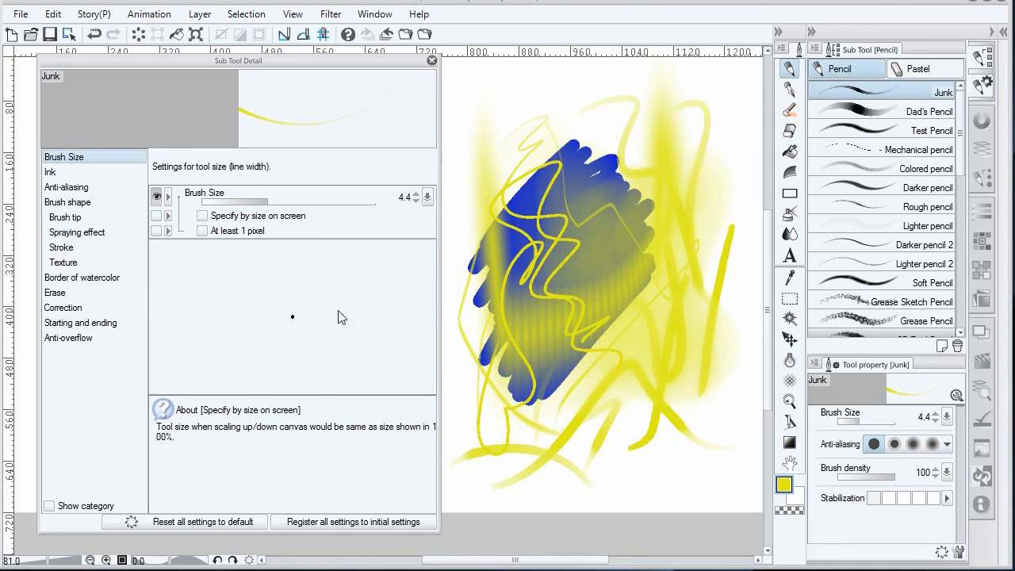